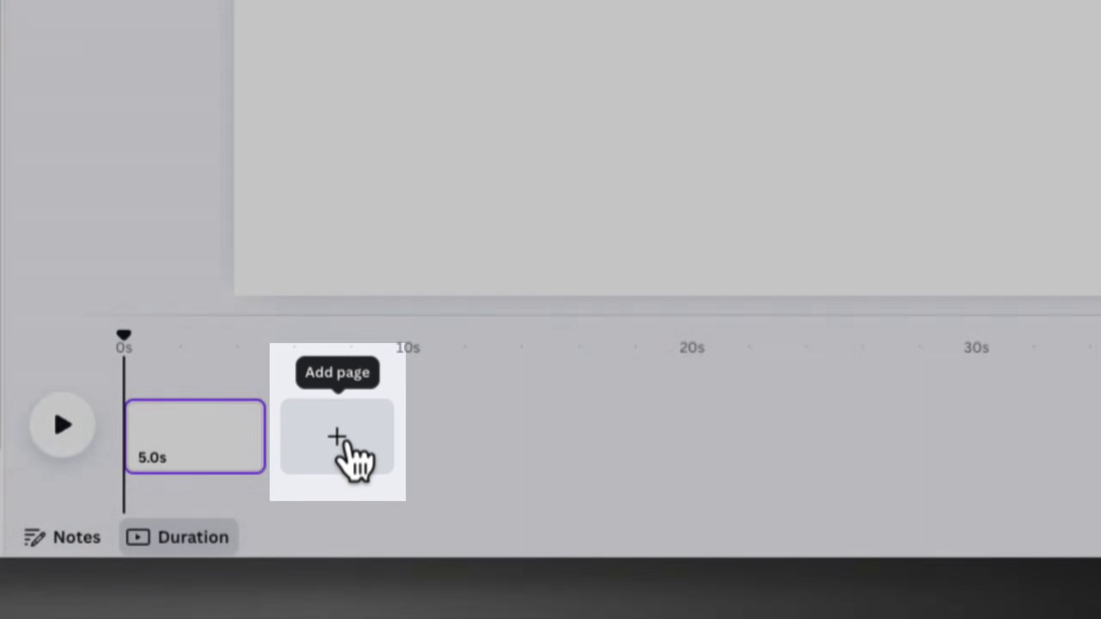
Add a second blank page to the video timeline and reselect the first page
{"action": "left_click", "coordinate": [345, 443]}
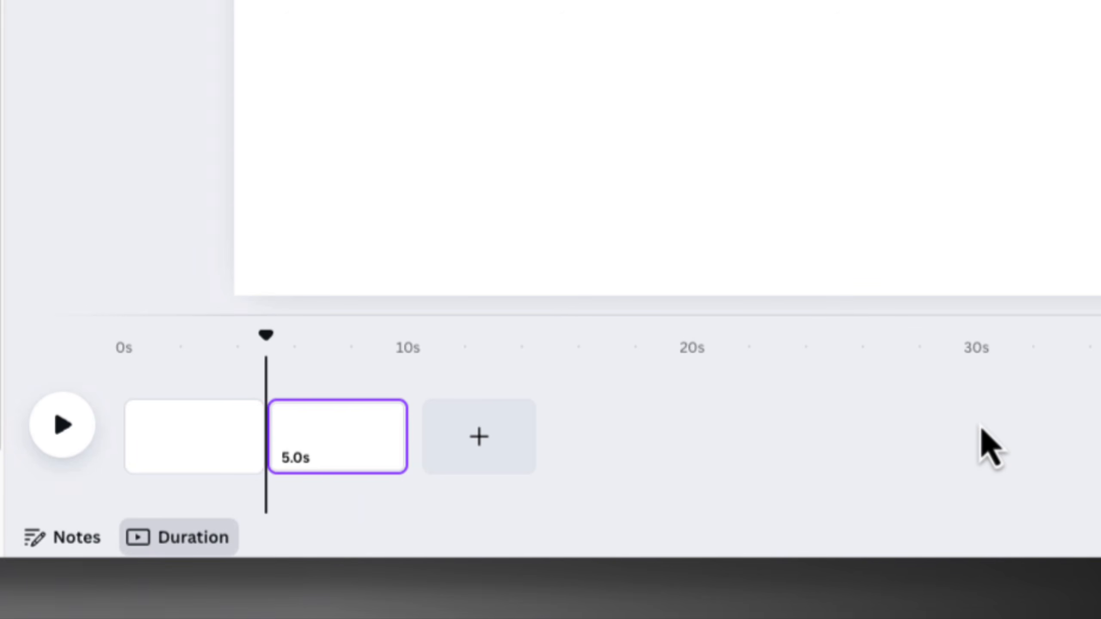
{"action": "left_click", "coordinate": [220, 435]}
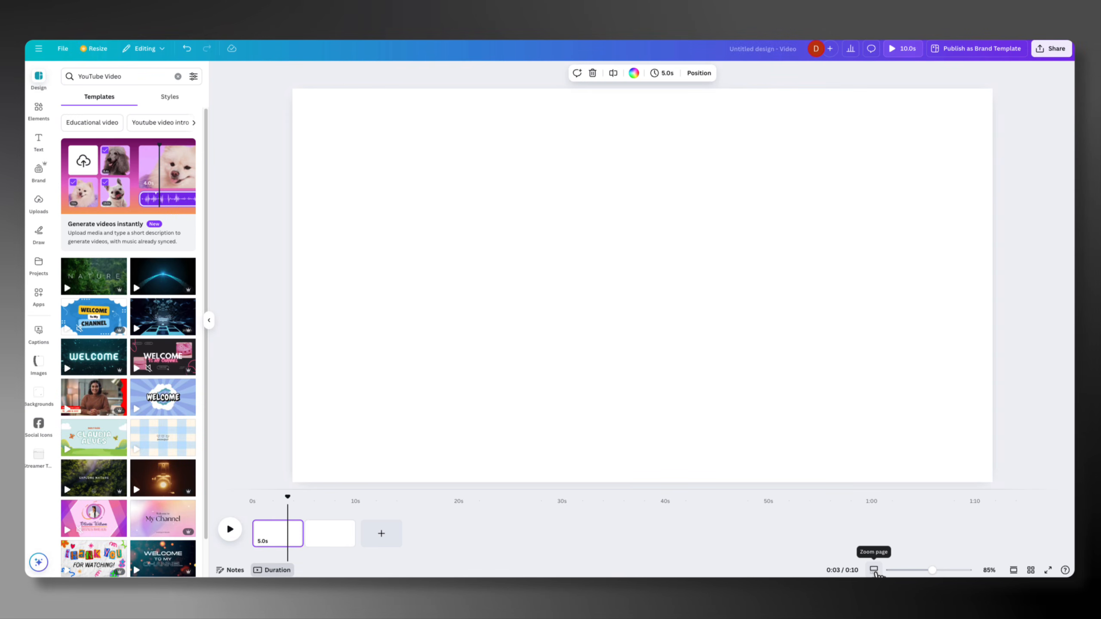
Zoom the page out to 69%
{"action": "left_click_drag", "start_coordinate": [932, 571], "coordinate": [924, 567]}
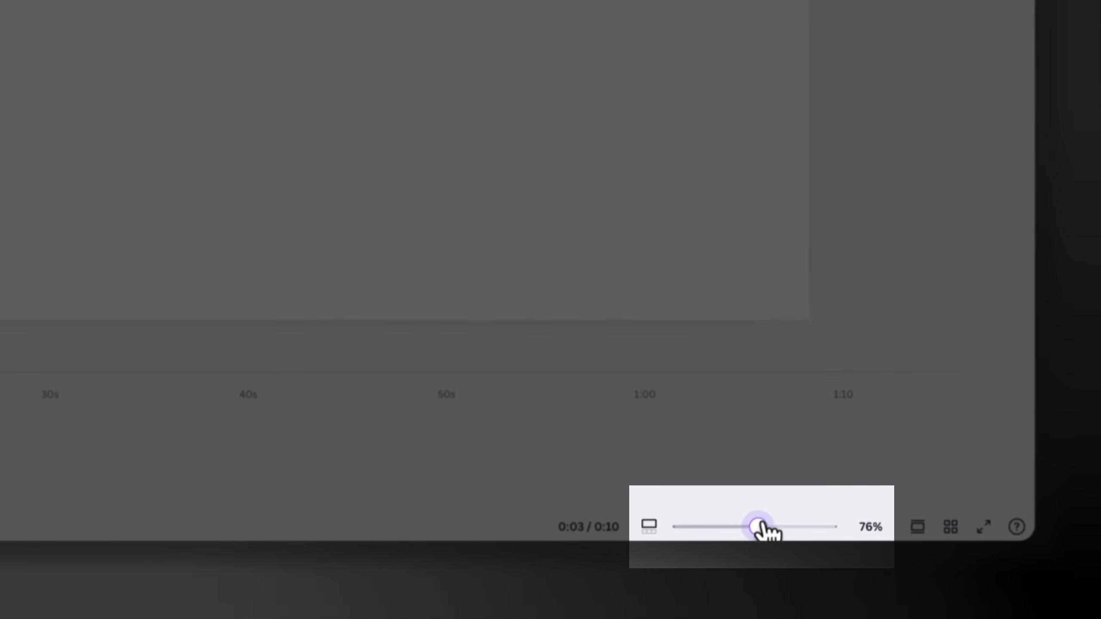
{"action": "left_click_drag", "start_coordinate": [758, 526], "coordinate": [754, 527]}
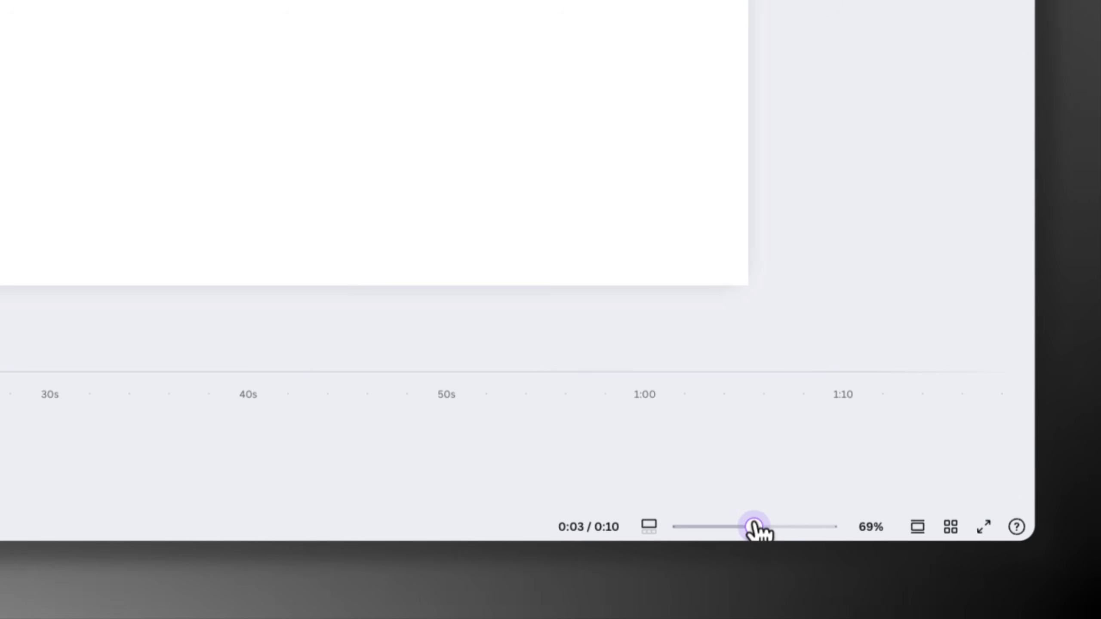
Switch the zoom control to the timeline, magnify the timeline to 242% and make the timeline area slightly shorter
{"action": "left_click", "coordinate": [649, 526]}
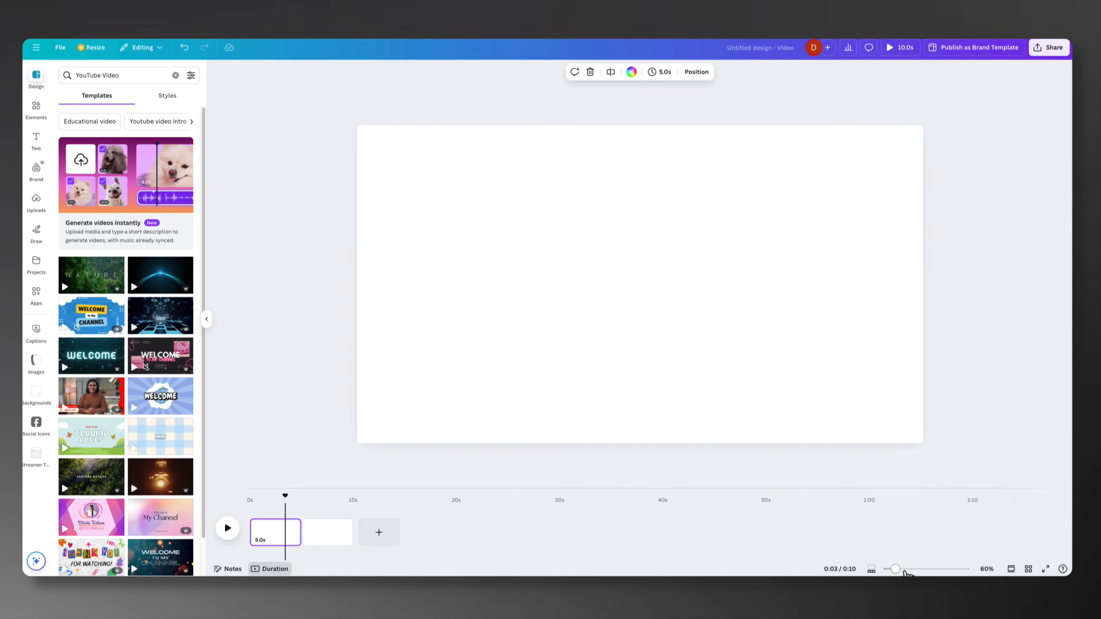
{"action": "left_click_drag", "start_coordinate": [696, 527], "coordinate": [702, 527]}
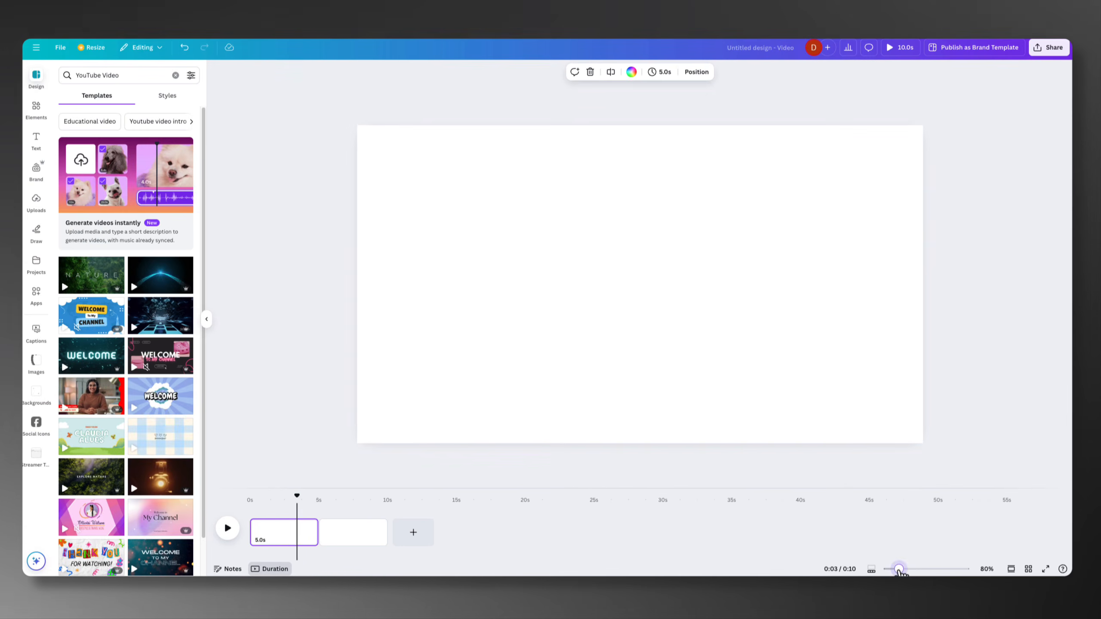
{"action": "left_click_drag", "start_coordinate": [904, 571], "coordinate": [929, 571]}
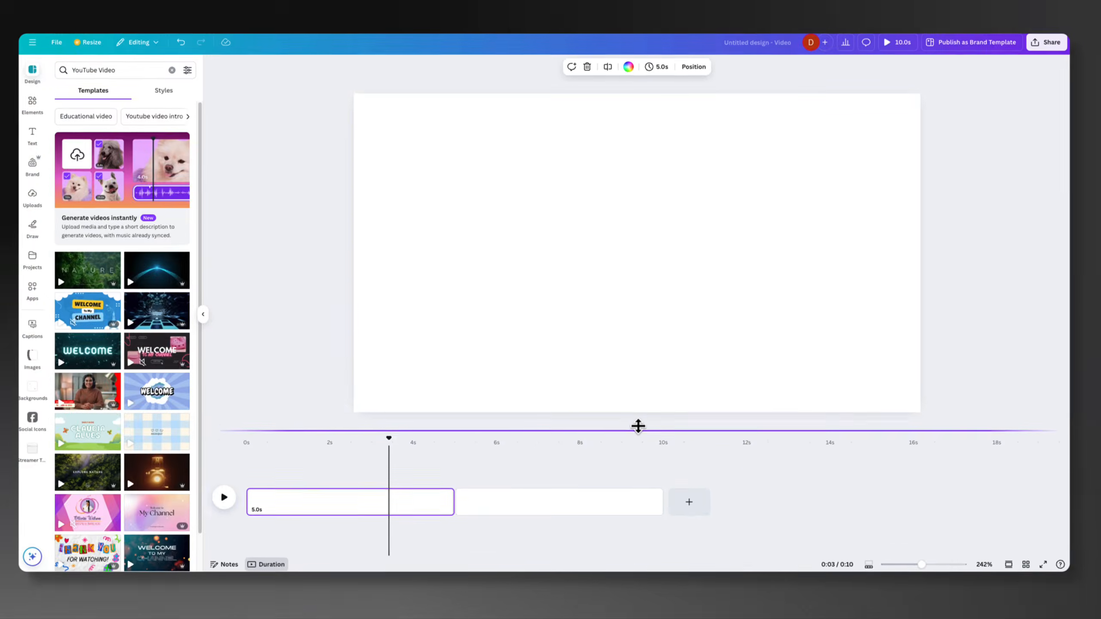
{"action": "mouse_move", "coordinate": [637, 426]}
{"action": "left_mouse_down"}
{"action": "mouse_move", "coordinate": [634, 401]}
{"action": "mouse_move", "coordinate": [640, 478]}
{"action": "mouse_move", "coordinate": [636, 435]}
{"action": "mouse_move", "coordinate": [638, 445]}
{"action": "left_mouse_up"}
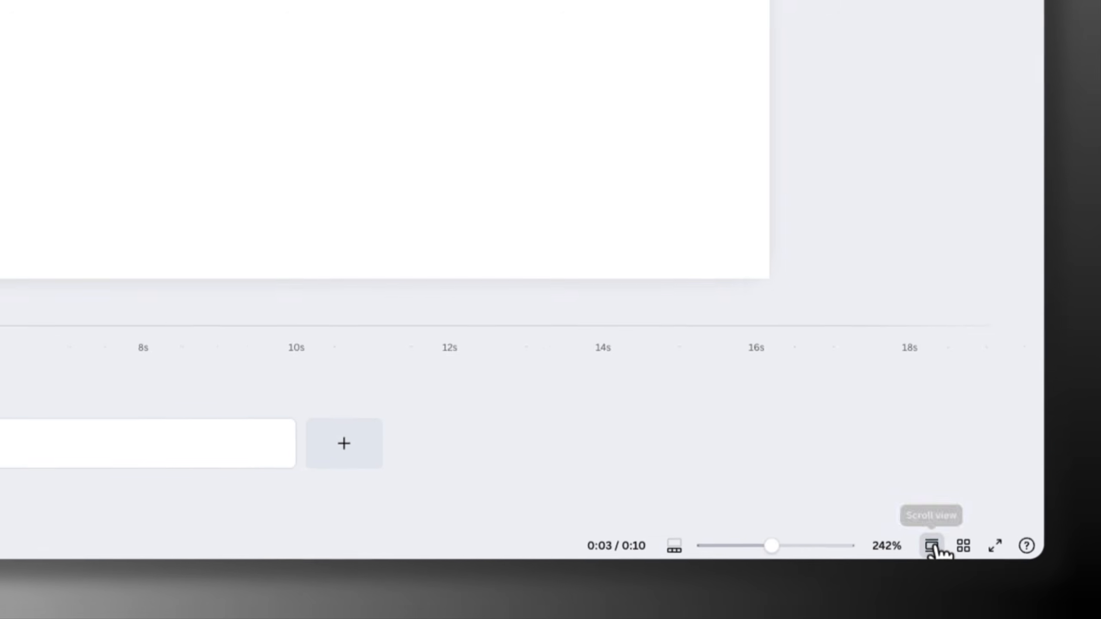
Preview the pages in scroll view and in grid view, returning to the timeline layout each time
{"action": "left_click", "coordinate": [903, 539]}
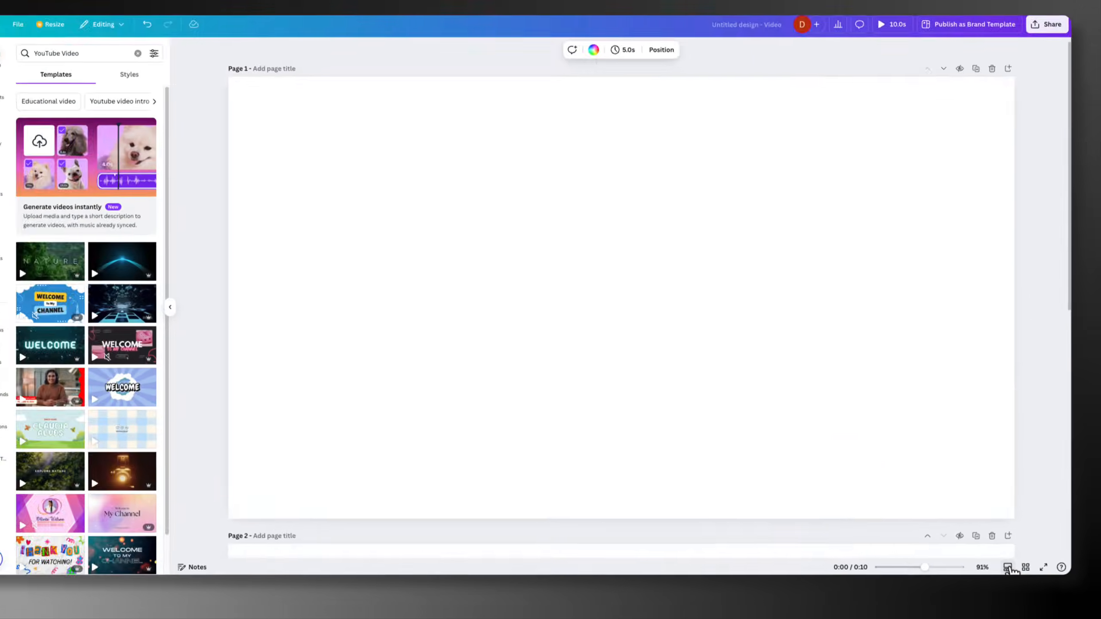
{"action": "left_click", "coordinate": [1011, 569]}
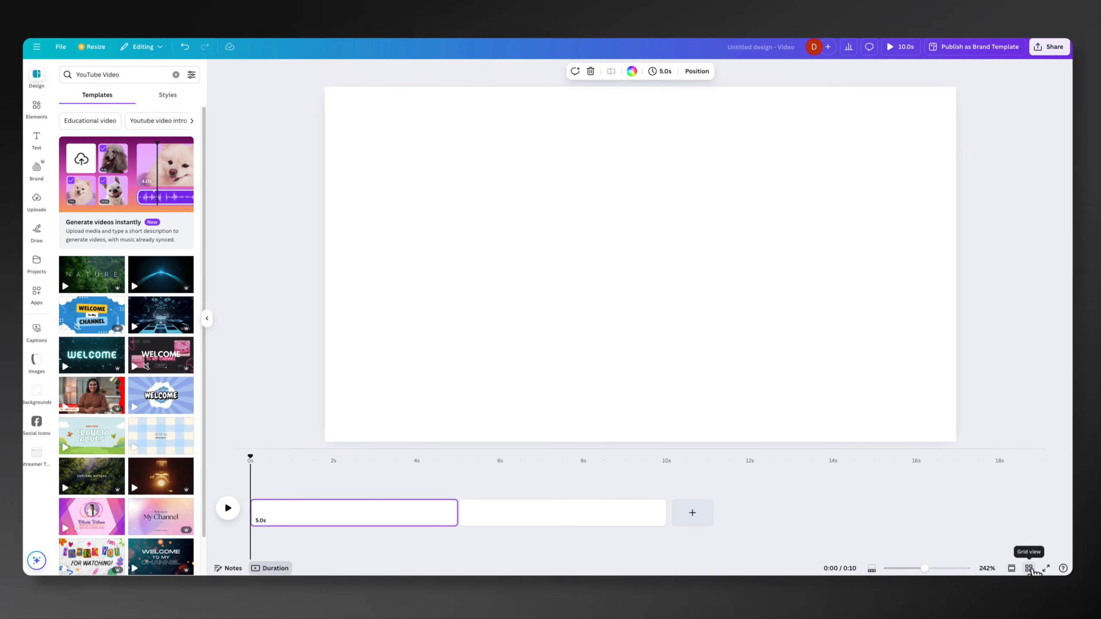
{"action": "left_click", "coordinate": [1029, 568]}
{"action": "left_click", "coordinate": [1029, 568]}
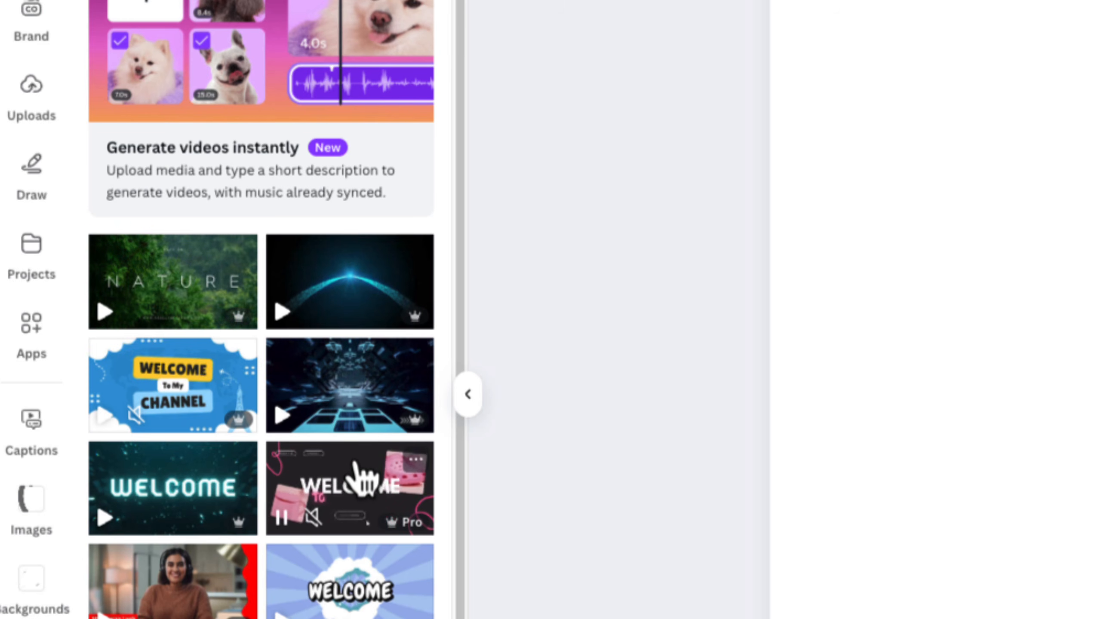
Browse the YouTube video templates and apply the pink and blue neon WELCOME gaming intro to the first page
{"action": "scroll", "coordinate": [357, 471], "scroll_direction": "down", "scroll_amount": 5}
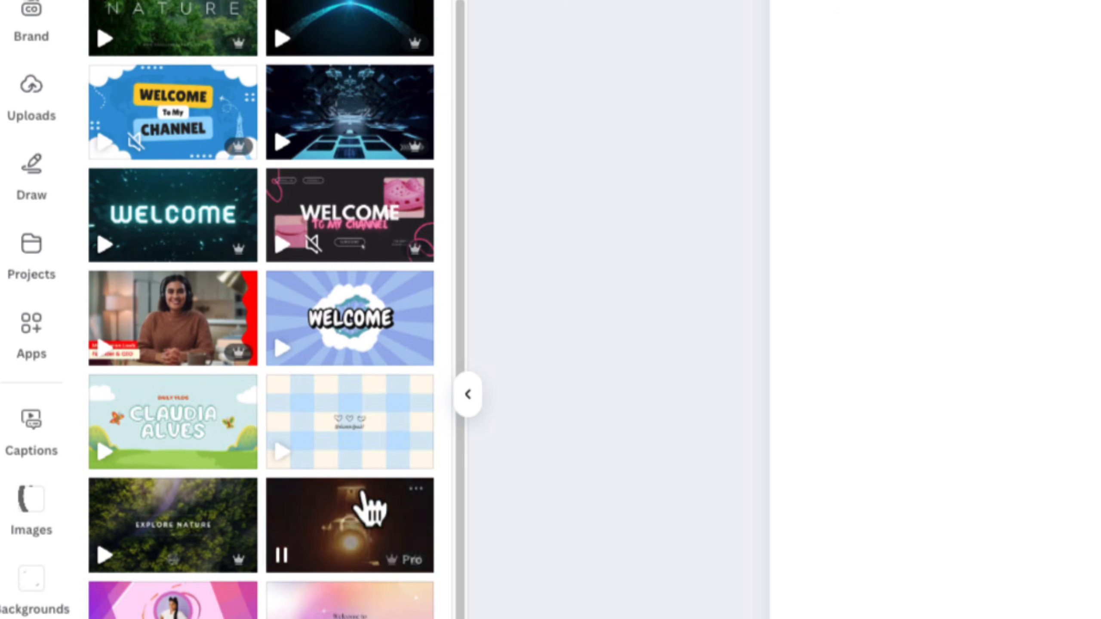
{"action": "scroll", "coordinate": [366, 507], "scroll_direction": "down", "scroll_amount": 4}
{"action": "scroll", "coordinate": [397, 503], "scroll_direction": "down", "scroll_amount": 2}
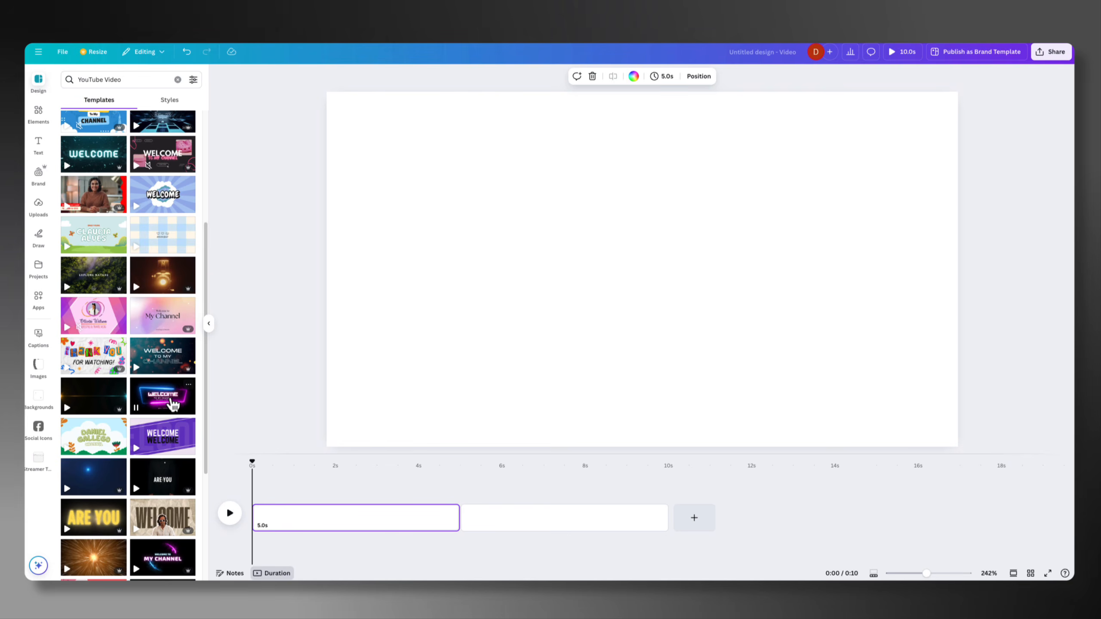
{"action": "left_click", "coordinate": [171, 403]}
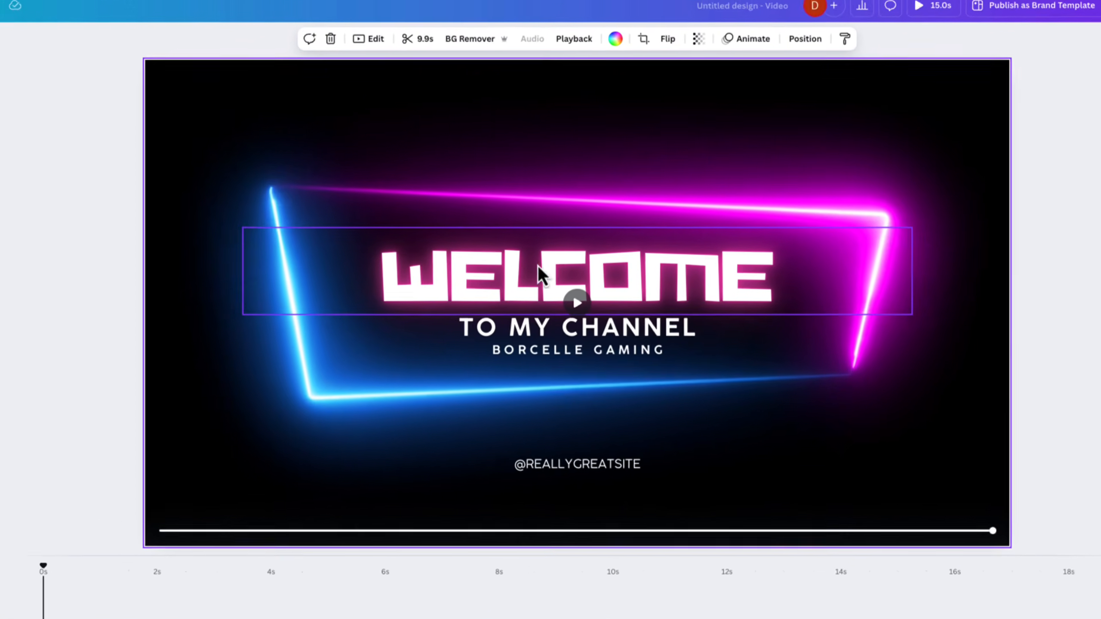
{"action": "left_click", "coordinate": [547, 272]}
{"action": "left_click", "coordinate": [623, 327]}
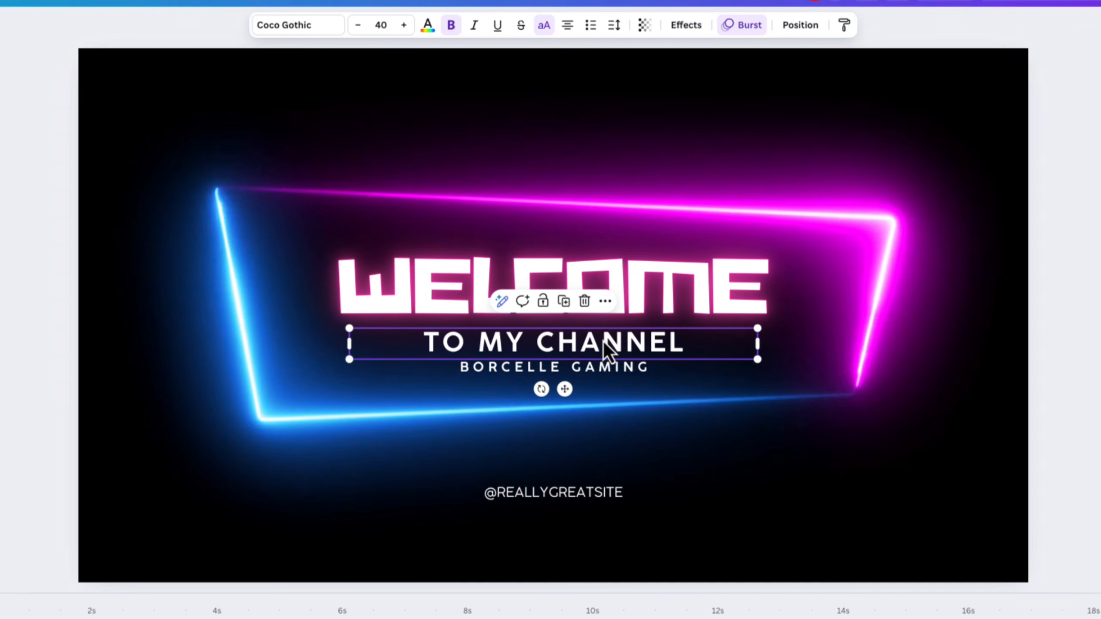
{"action": "left_click", "coordinate": [562, 368]}
{"action": "left_click", "coordinate": [579, 494]}
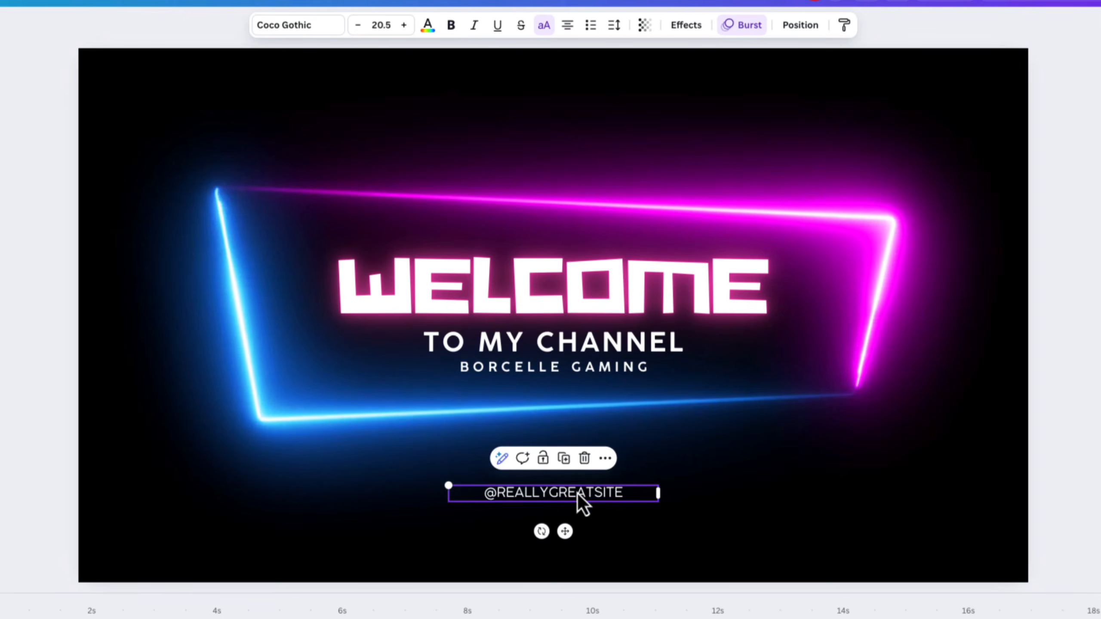
{"action": "mouse_move", "coordinate": [578, 494]}
{"action": "left_mouse_down"}
{"action": "mouse_move", "coordinate": [560, 503]}
{"action": "mouse_move", "coordinate": [553, 486]}
{"action": "mouse_move", "coordinate": [388, 486]}
{"action": "mouse_move", "coordinate": [570, 501]}
{"action": "mouse_move", "coordinate": [550, 492]}
{"action": "mouse_move", "coordinate": [566, 493]}
{"action": "left_mouse_up"}
{"action": "double_click", "coordinate": [598, 497]}
{"action": "left_click", "coordinate": [631, 493]}
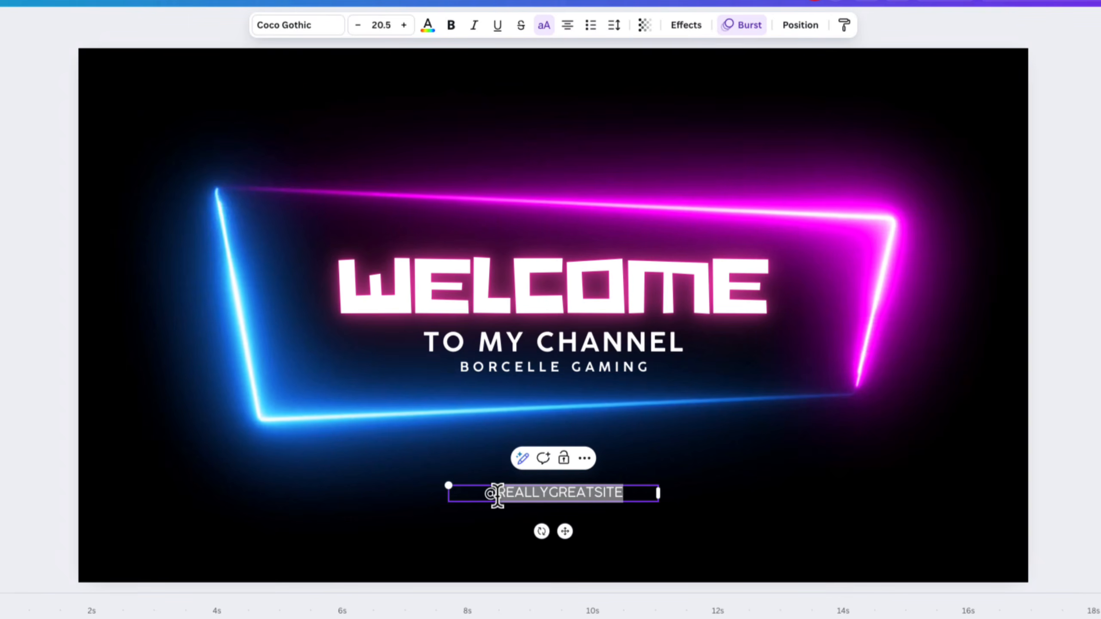
{"action": "type", "text": "WHATEVER"}
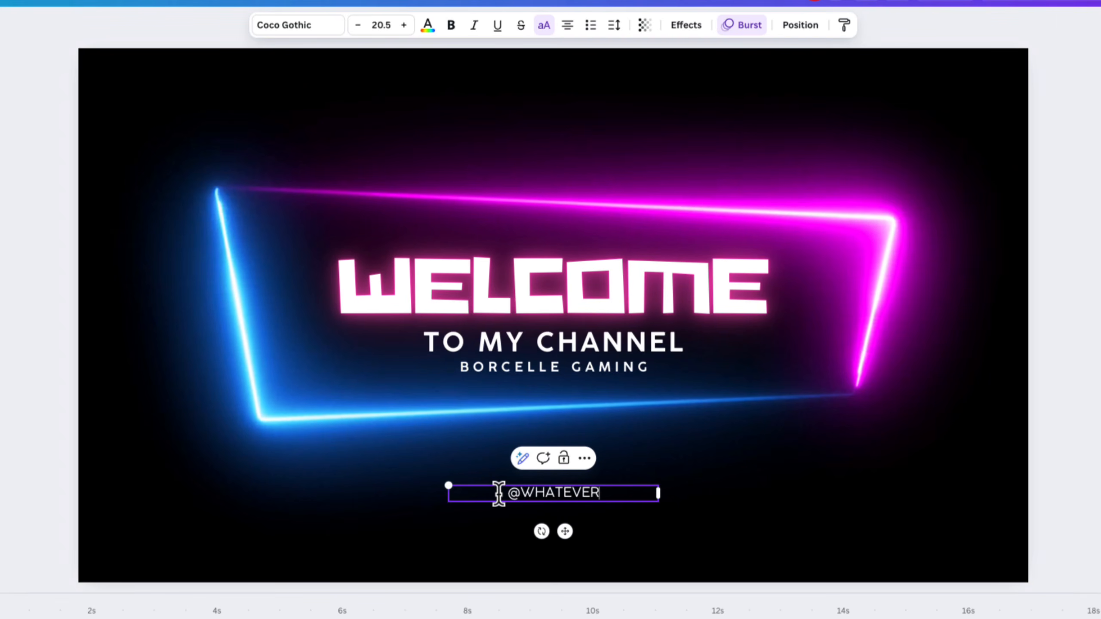
{"action": "left_click", "coordinate": [729, 471]}
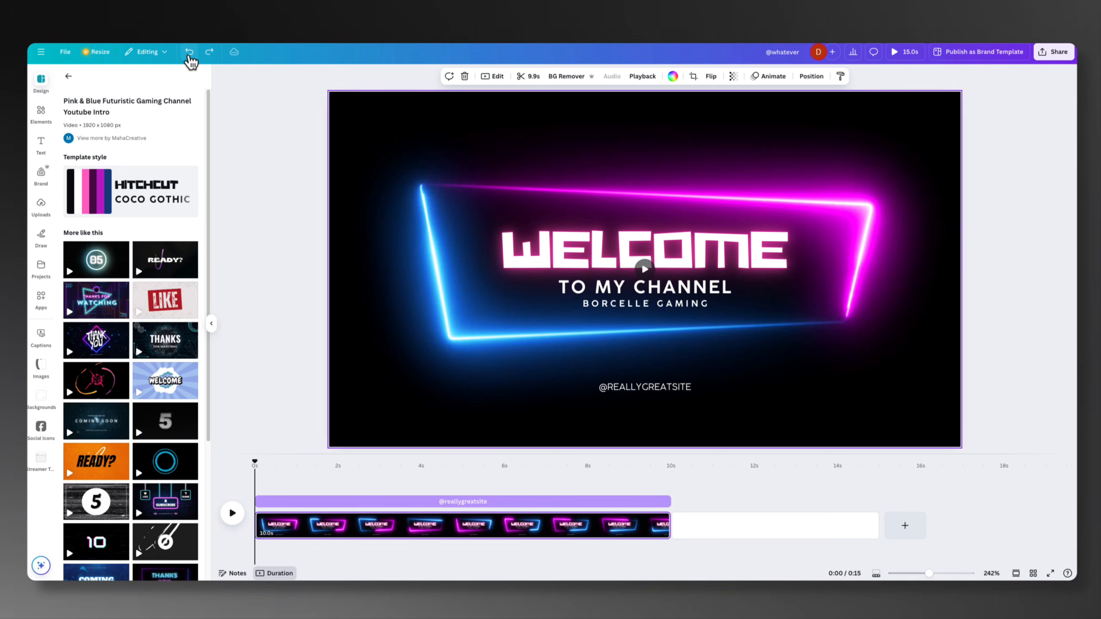
Undo the application of the neon intro template and return to the YouTube video template list
{"action": "left_click", "coordinate": [189, 53]}
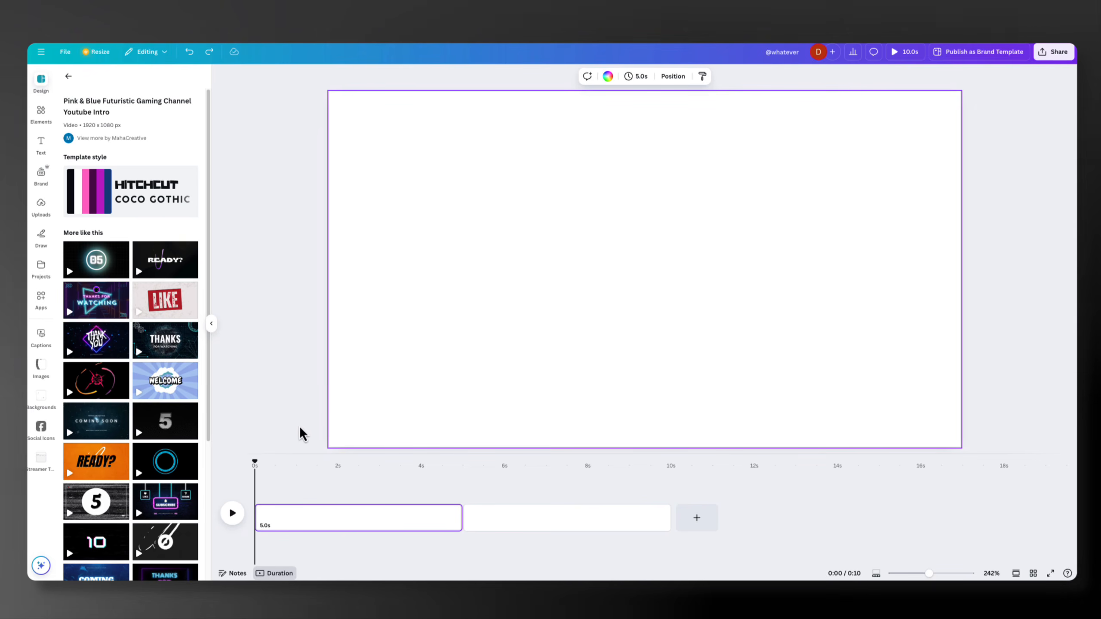
{"action": "left_click", "coordinate": [68, 75]}
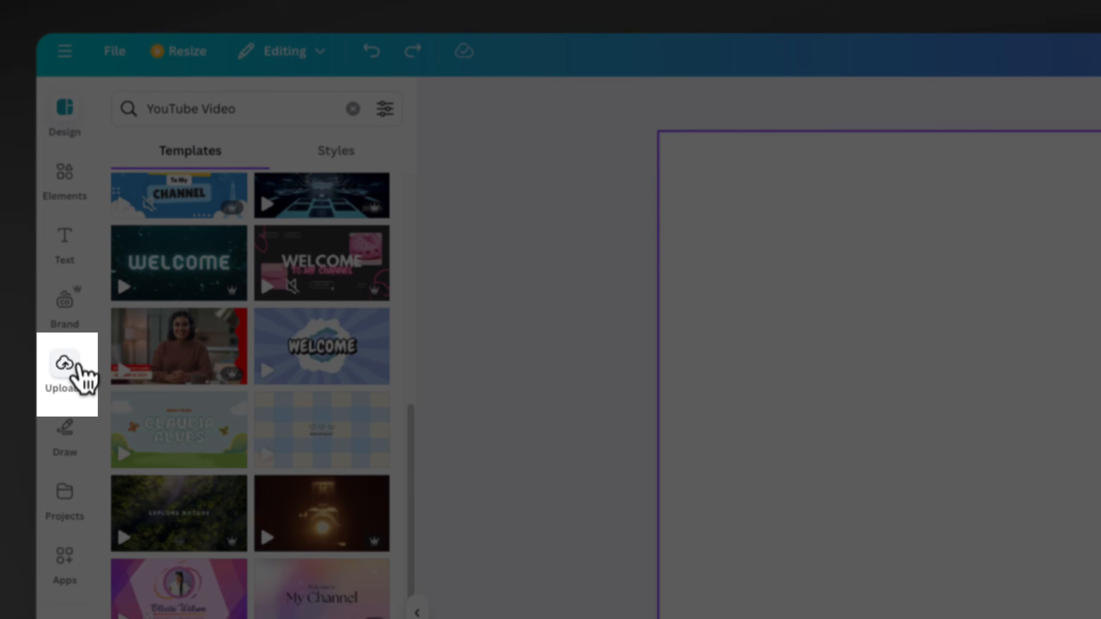
Review the uploaded videos, images and audio files in the uploads library
{"action": "left_click", "coordinate": [73, 366]}
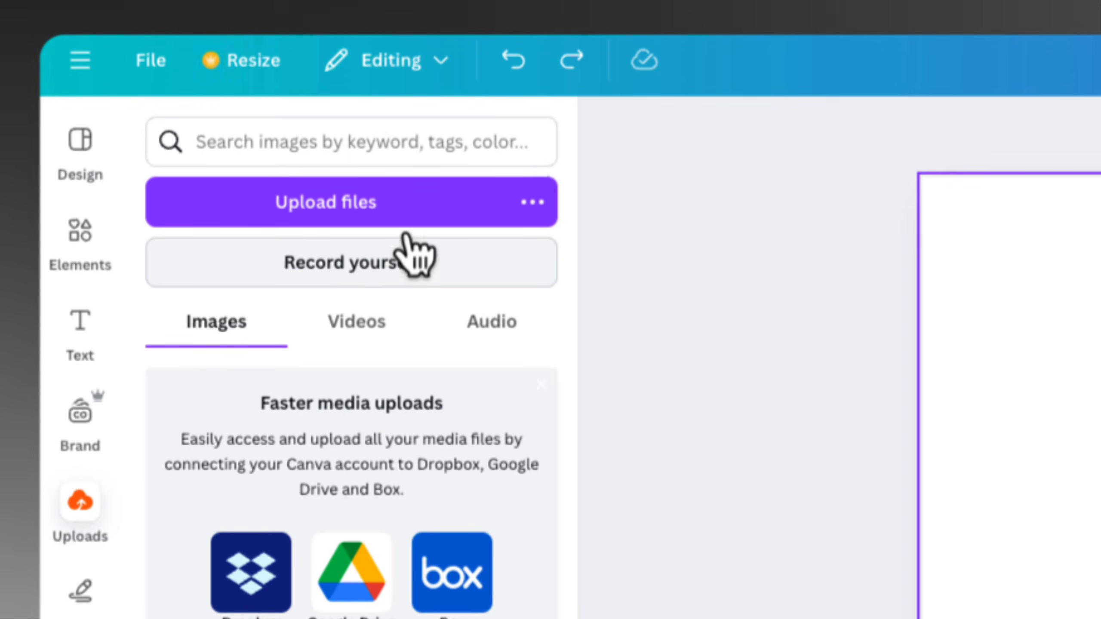
{"action": "left_click", "coordinate": [353, 338]}
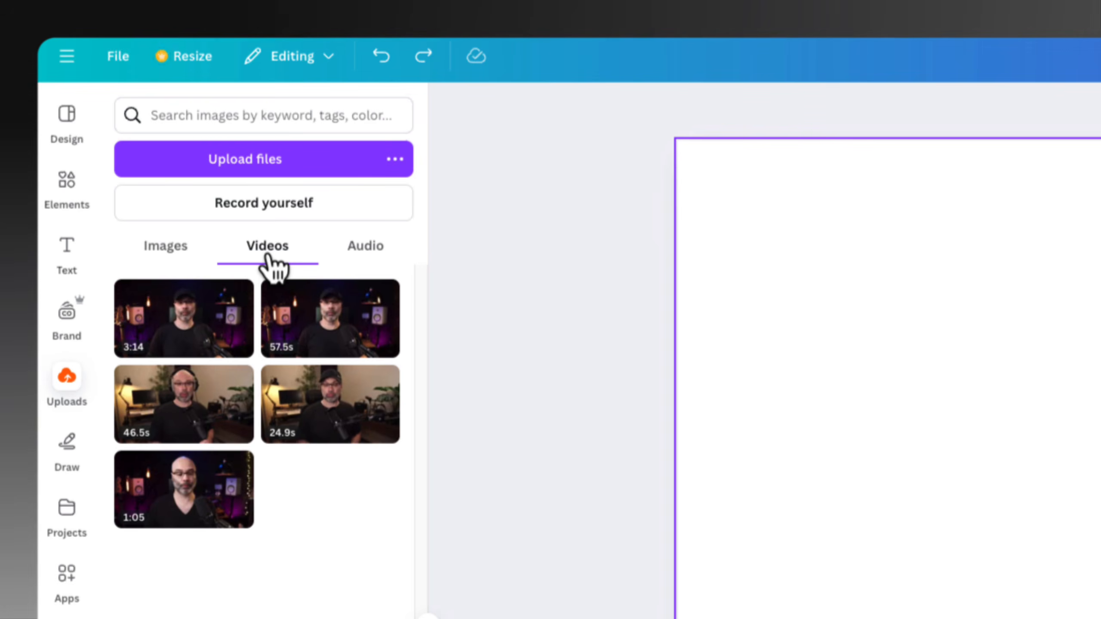
{"action": "left_click", "coordinate": [366, 251]}
{"action": "left_click", "coordinate": [259, 251]}
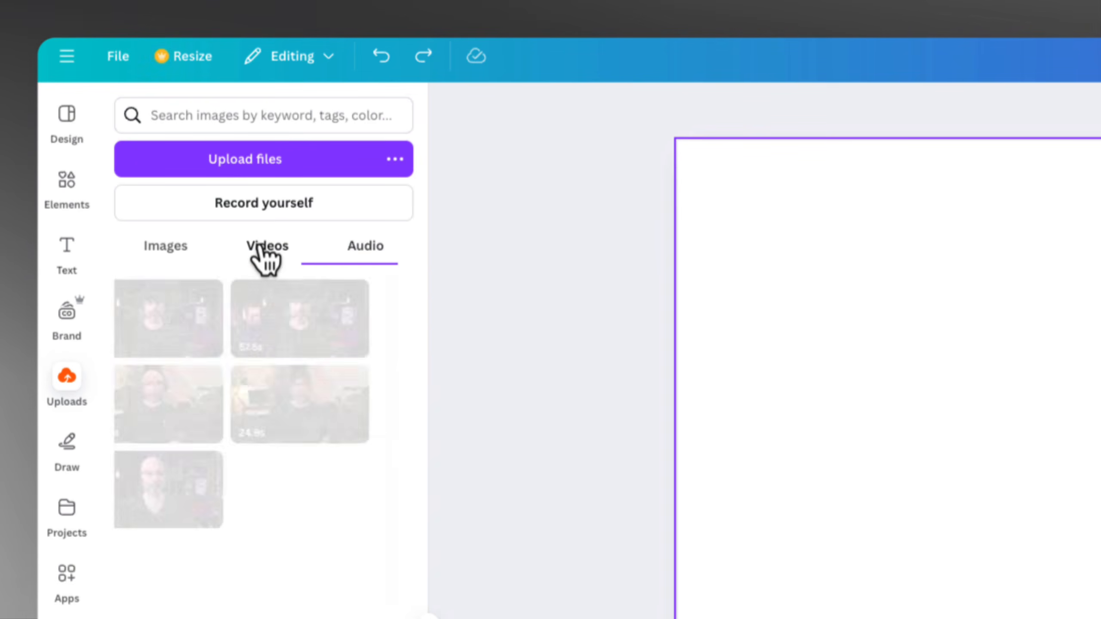
{"action": "left_click", "coordinate": [154, 246]}
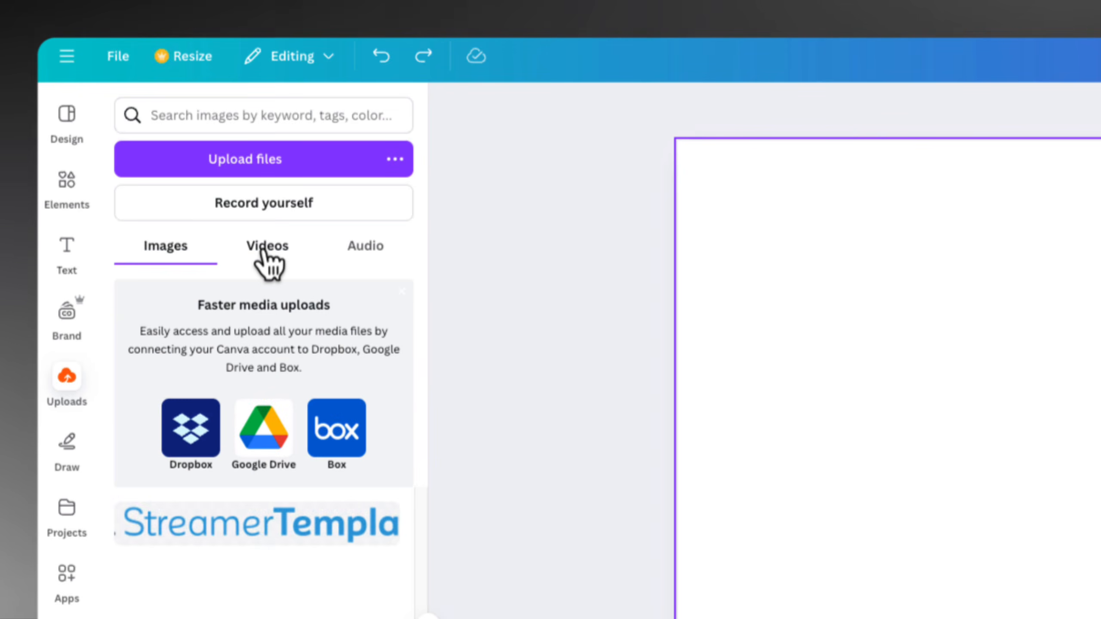
{"action": "left_click", "coordinate": [267, 256]}
{"action": "left_click", "coordinate": [366, 251]}
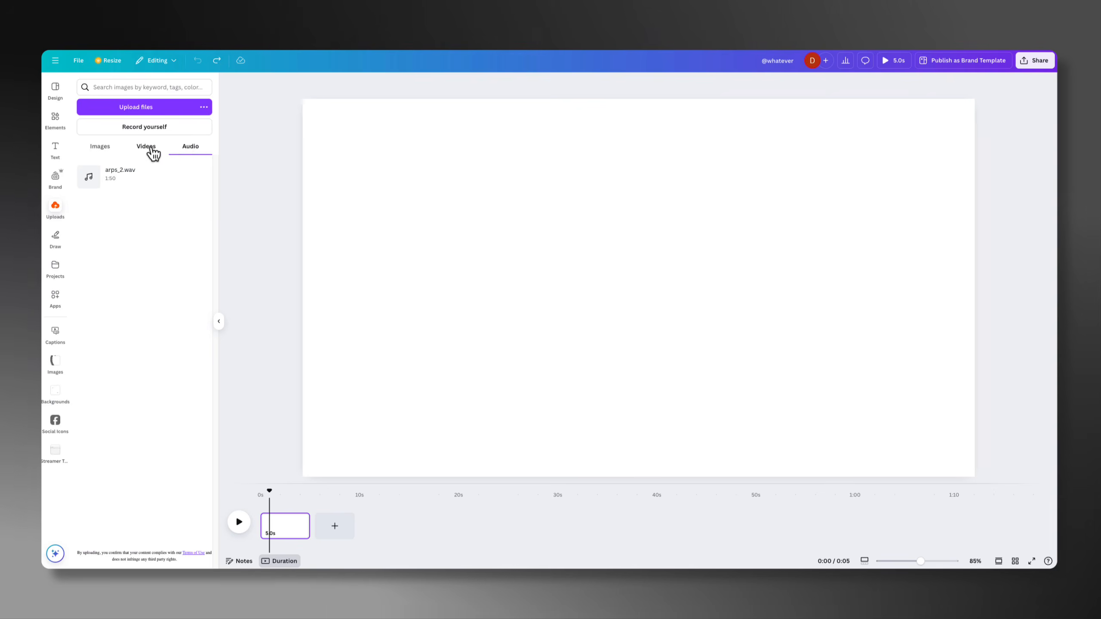
Place the uploaded 57.5-second video on the blank first page and play a short part of it
{"action": "left_click", "coordinate": [152, 150]}
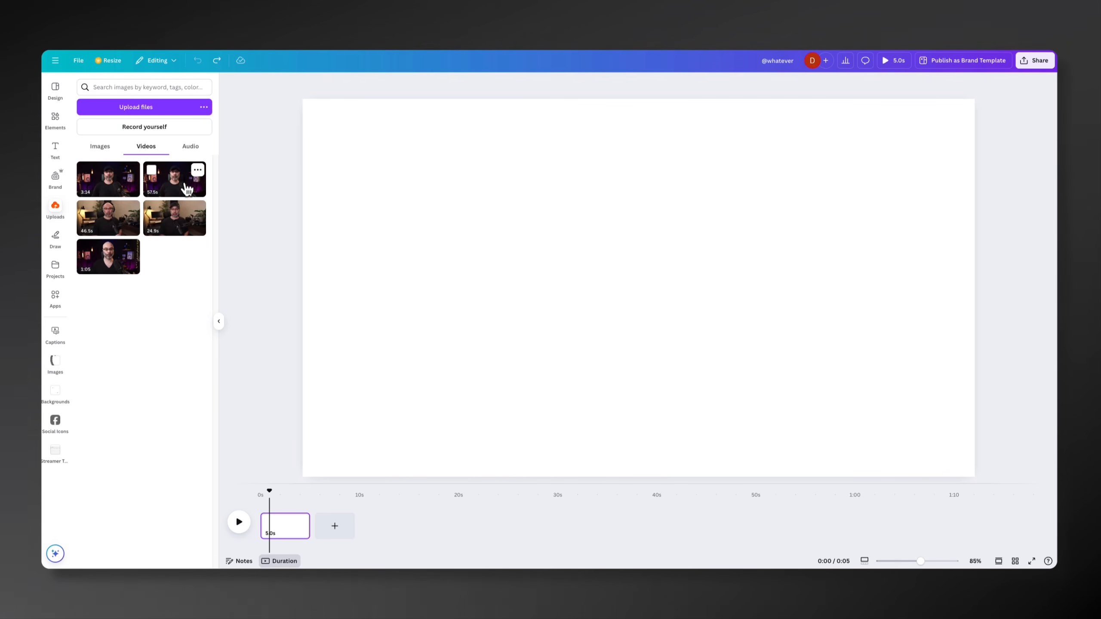
{"action": "left_click_drag", "start_coordinate": [289, 505], "coordinate": [286, 525]}
{"action": "left_click", "coordinate": [239, 522]}
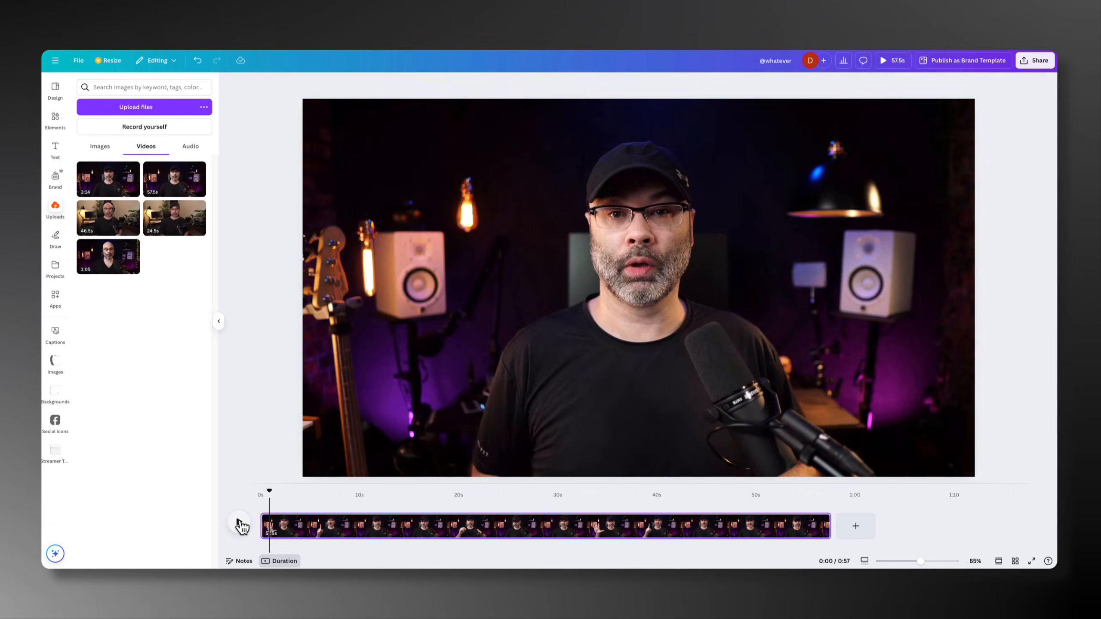
{"action": "left_click", "coordinate": [240, 522]}
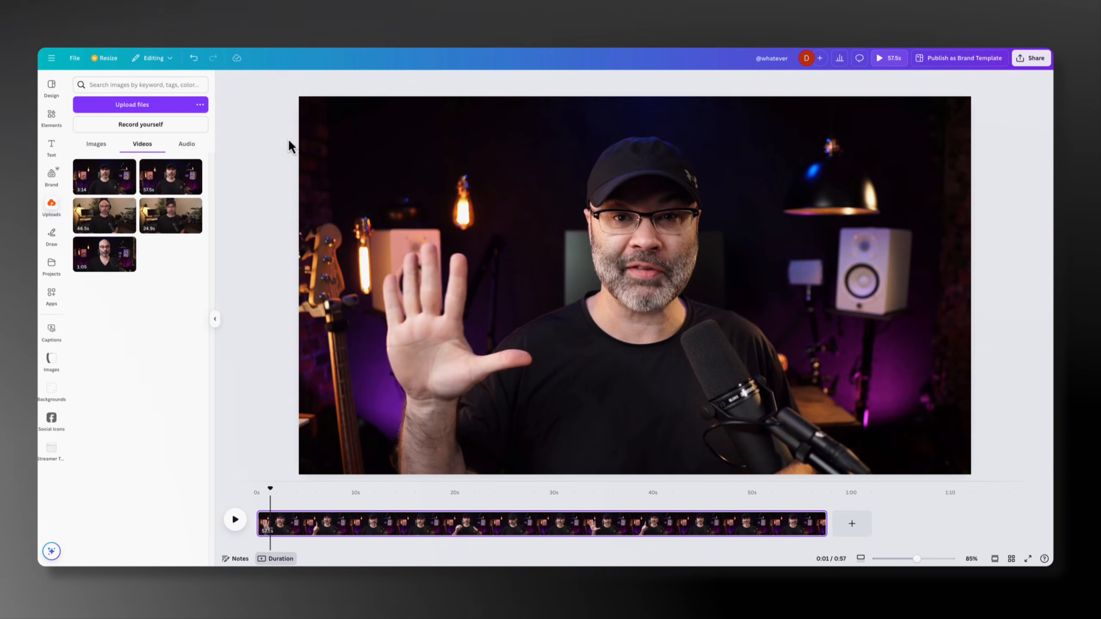
Add the uploaded 3:14 video to the timeline as a new page after the first clip
{"action": "left_click_drag", "start_coordinate": [113, 181], "coordinate": [867, 529]}
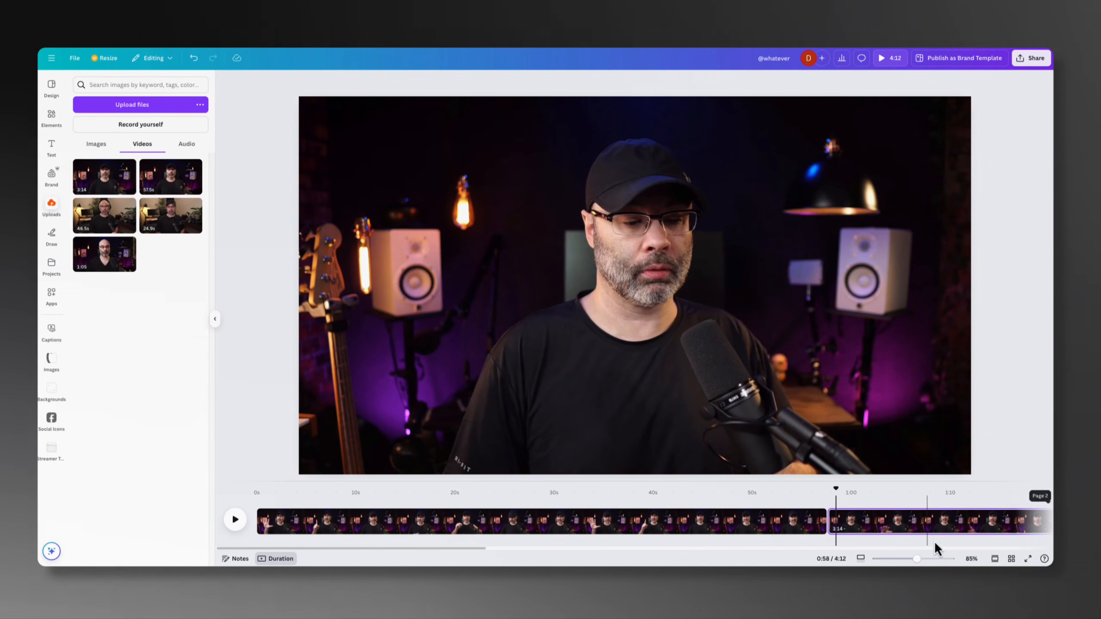
{"action": "left_click_drag", "start_coordinate": [916, 558], "coordinate": [878, 559]}
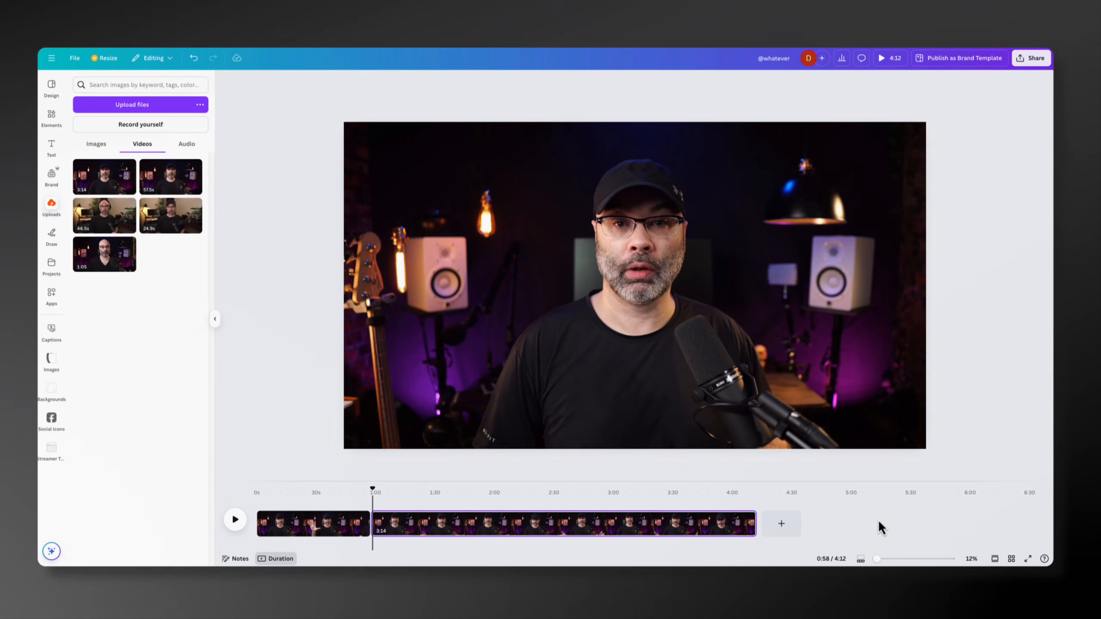
Split the first clip at about 2.9 seconds and delete the short opening piece
{"action": "left_click_drag", "start_coordinate": [876, 560], "coordinate": [880, 560]}
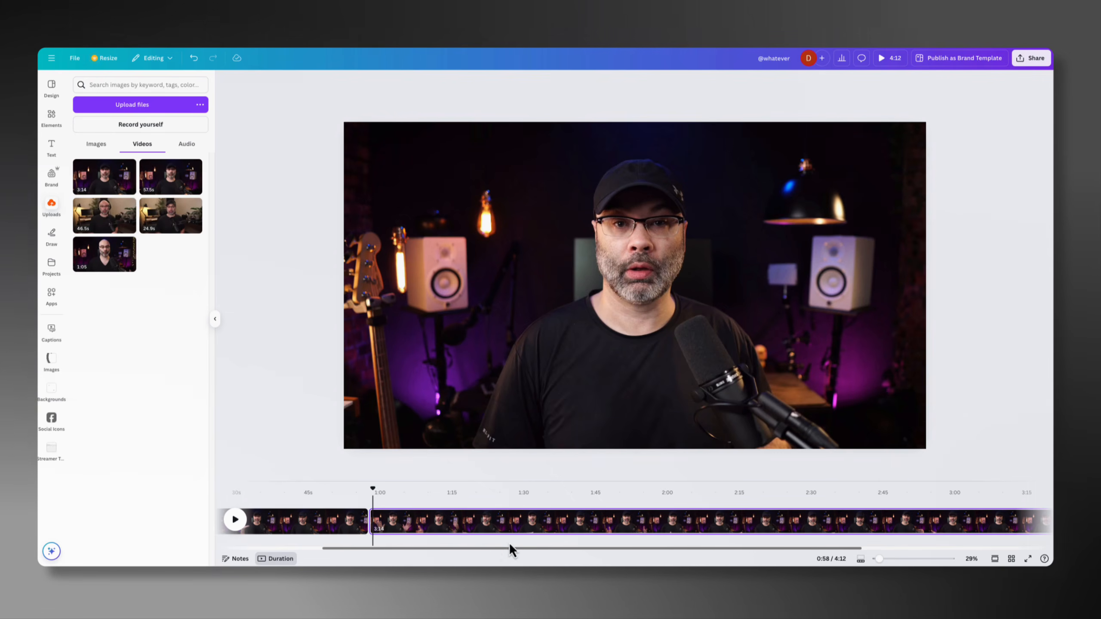
{"action": "left_click_drag", "start_coordinate": [504, 549], "coordinate": [342, 549]}
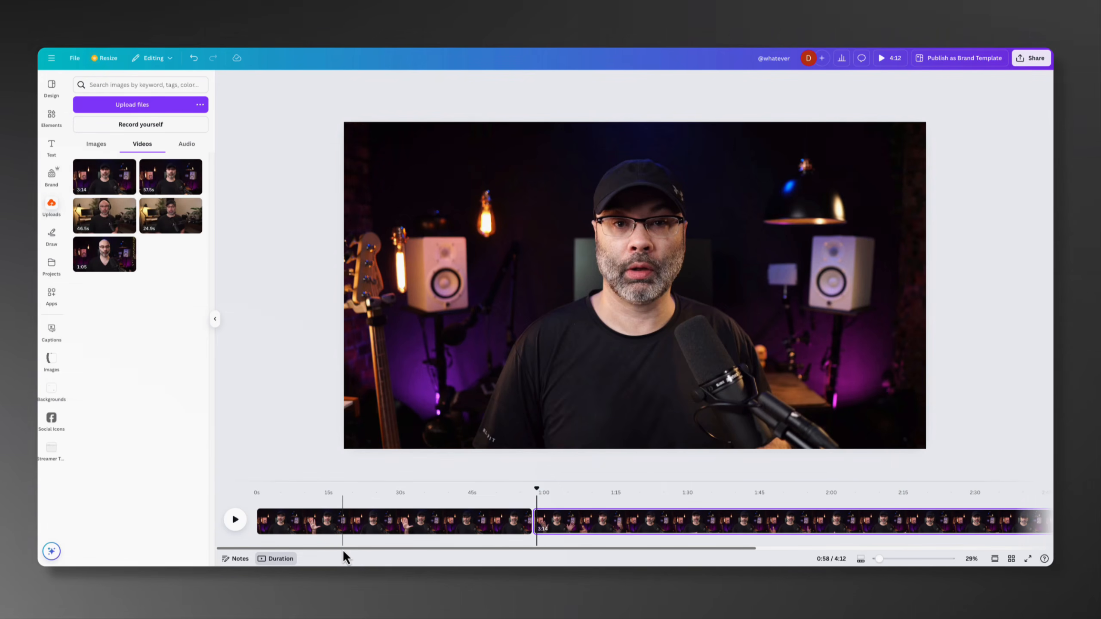
{"action": "left_click", "coordinate": [303, 526]}
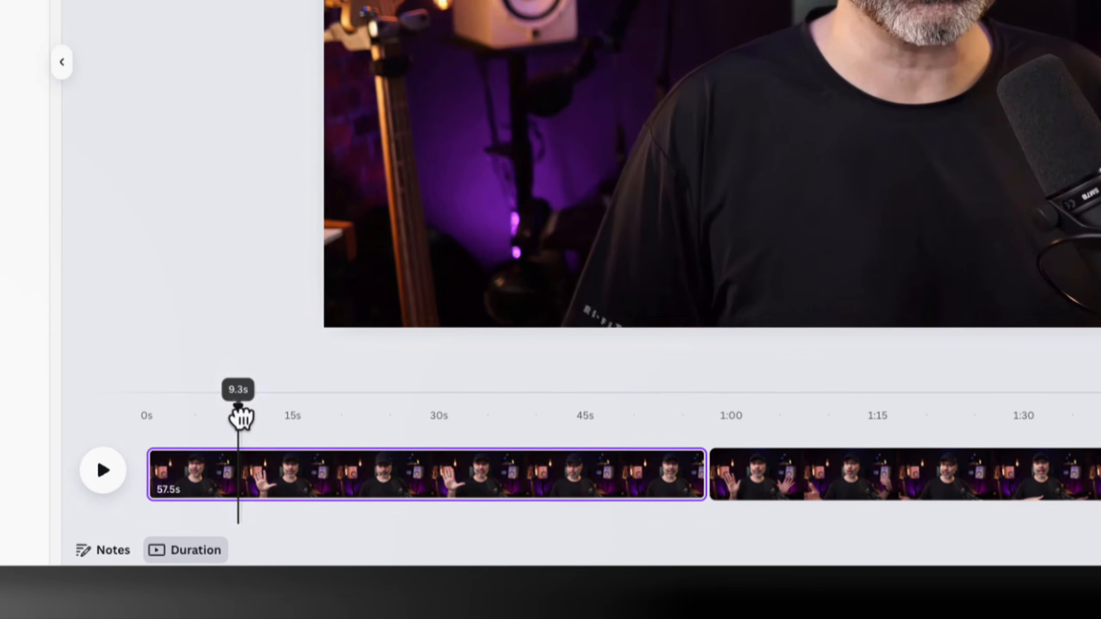
{"action": "left_click_drag", "start_coordinate": [302, 493], "coordinate": [280, 493]}
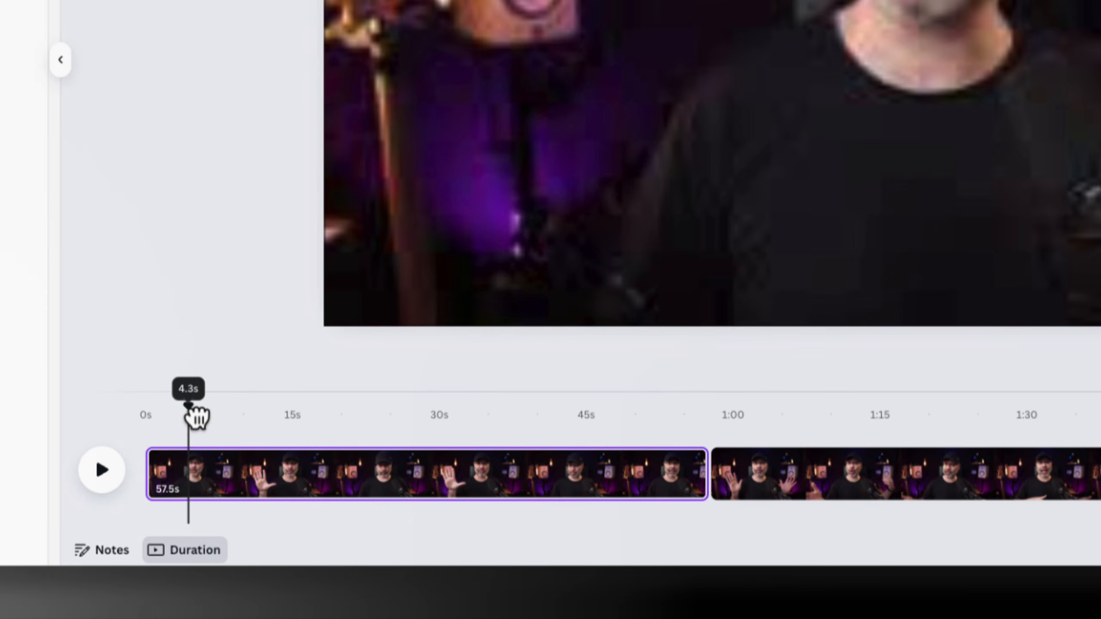
{"action": "mouse_move", "coordinate": [197, 417]}
{"action": "left_mouse_down"}
{"action": "mouse_move", "coordinate": [308, 422]}
{"action": "mouse_move", "coordinate": [181, 422]}
{"action": "left_mouse_up"}
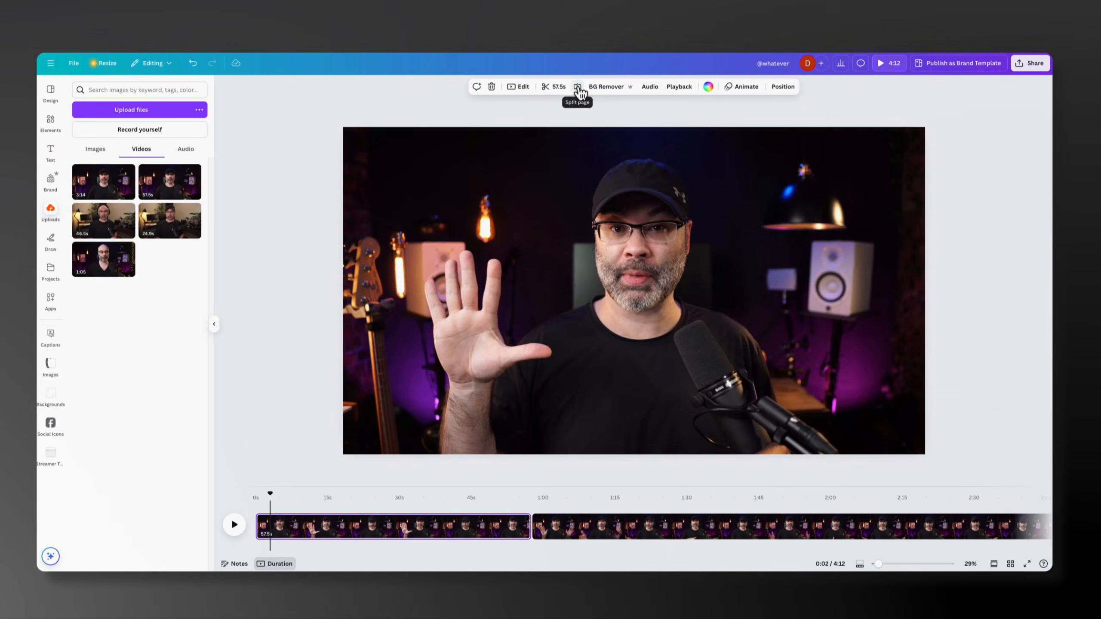
{"action": "left_click", "coordinate": [579, 92]}
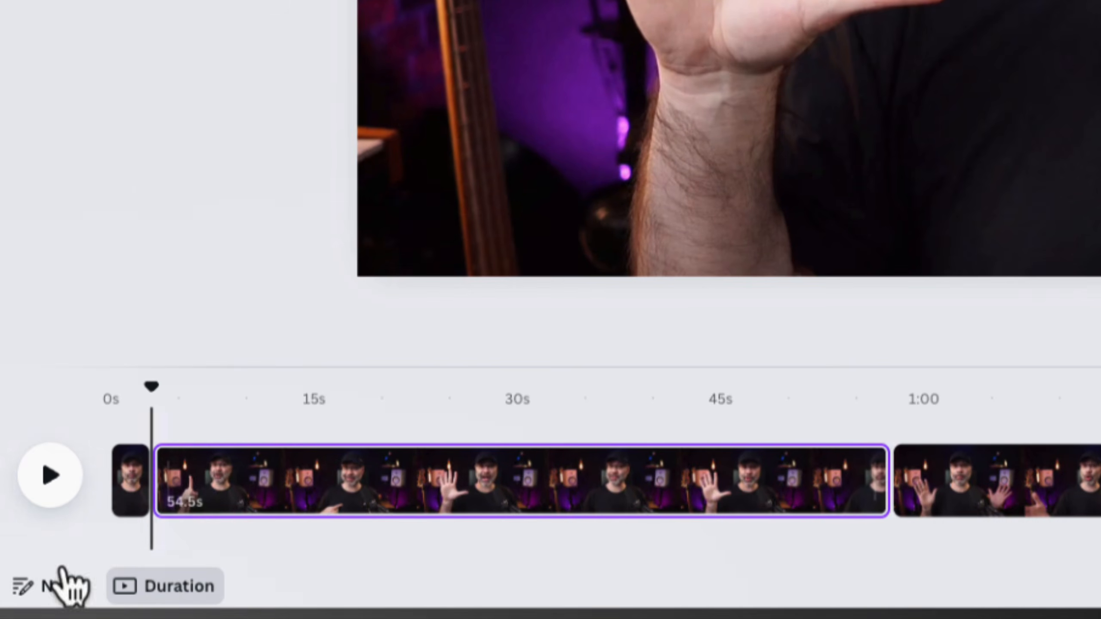
{"action": "left_click", "coordinate": [136, 488]}
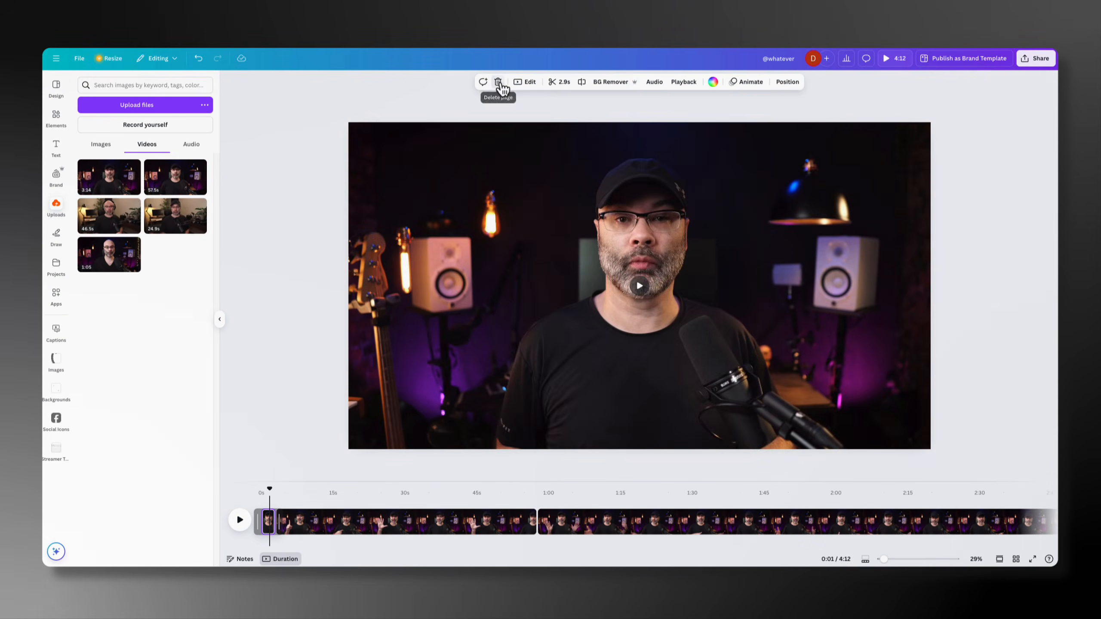
{"action": "left_click", "coordinate": [313, 54]}
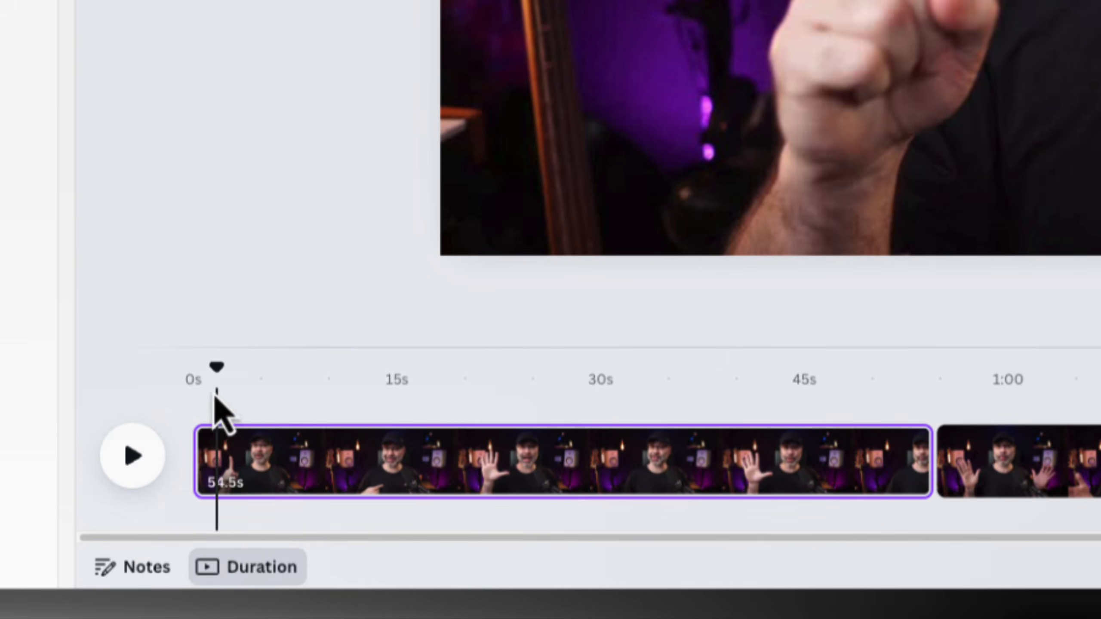
Trim the first clip from both its start and its end to shorten it to 41.7 seconds
{"action": "left_click_drag", "start_coordinate": [216, 381], "coordinate": [291, 385]}
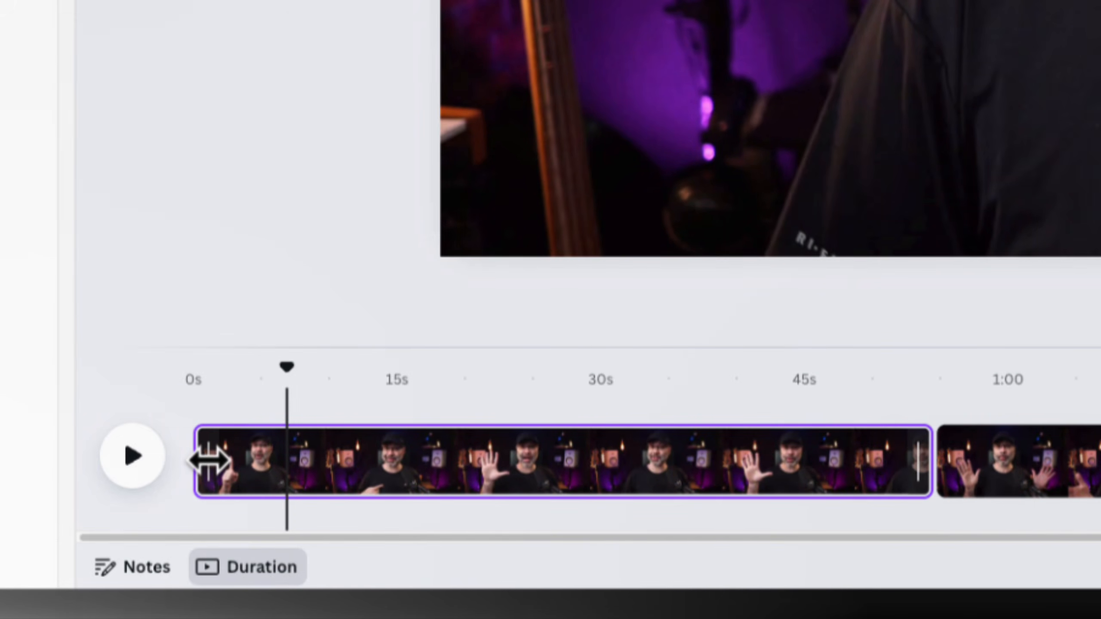
{"action": "left_click_drag", "start_coordinate": [209, 461], "coordinate": [315, 452]}
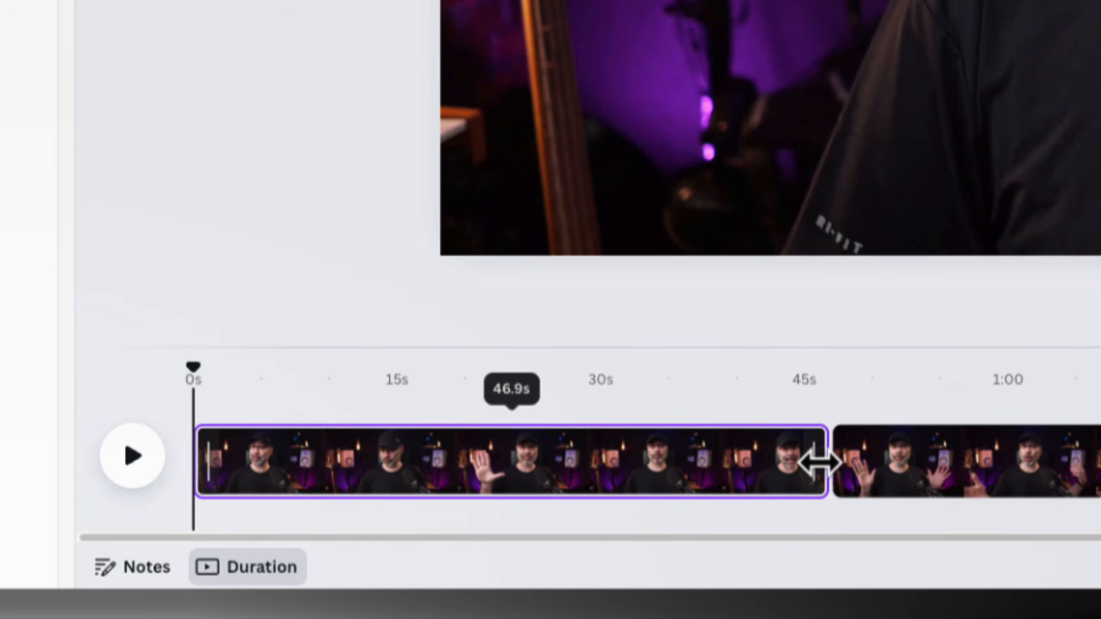
{"action": "left_click_drag", "start_coordinate": [818, 463], "coordinate": [743, 463]}
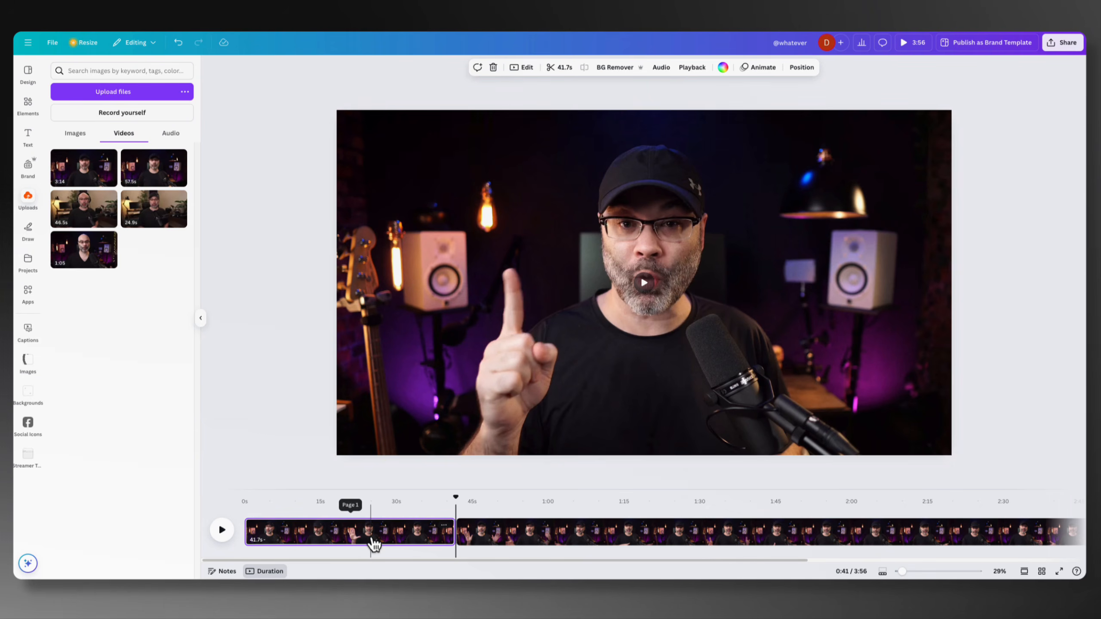
Split the first clip about 1 second in and delete the short leading piece, leaving a 40.7-second clip
{"action": "left_click_drag", "start_coordinate": [458, 501], "coordinate": [252, 514]}
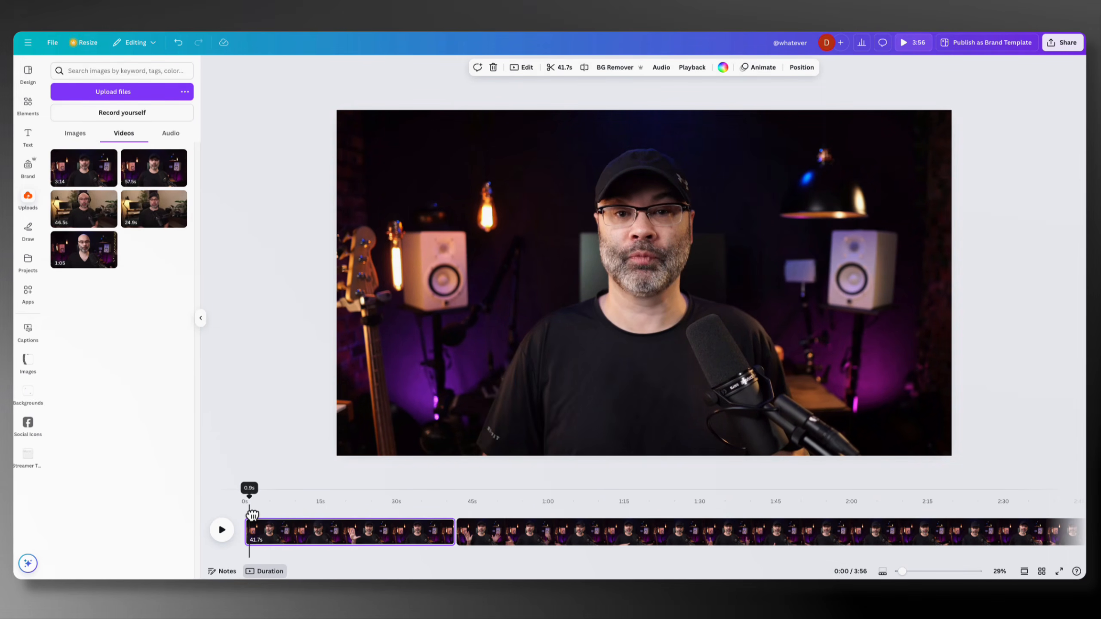
{"action": "left_click_drag", "start_coordinate": [252, 514], "coordinate": [252, 515]}
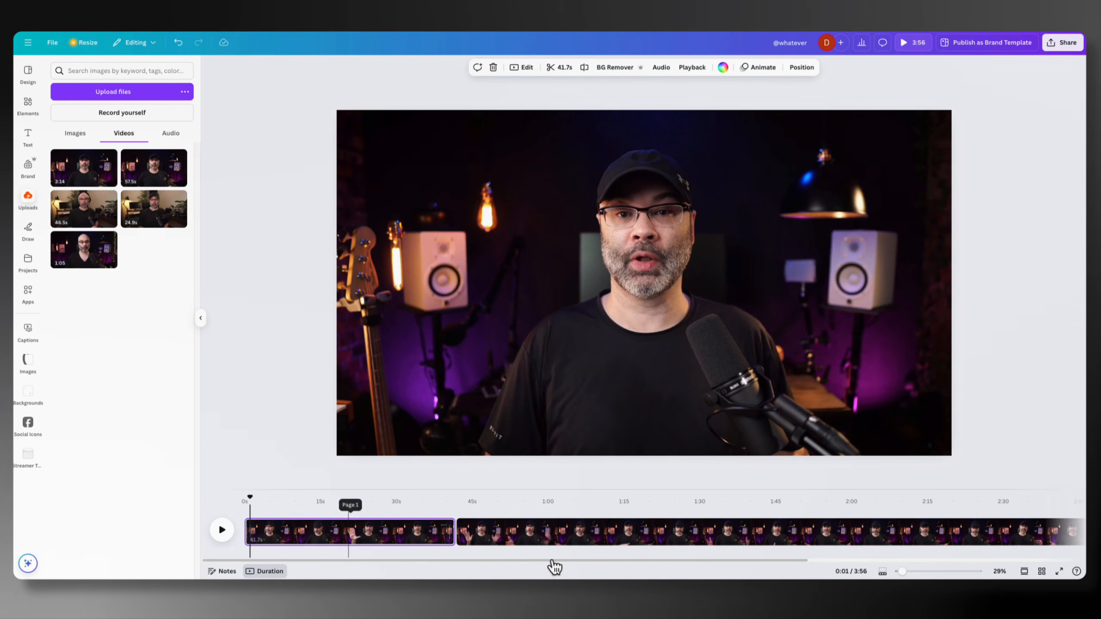
{"action": "left_click_drag", "start_coordinate": [901, 572], "coordinate": [911, 572]}
{"action": "left_click_drag", "start_coordinate": [253, 503], "coordinate": [259, 505]}
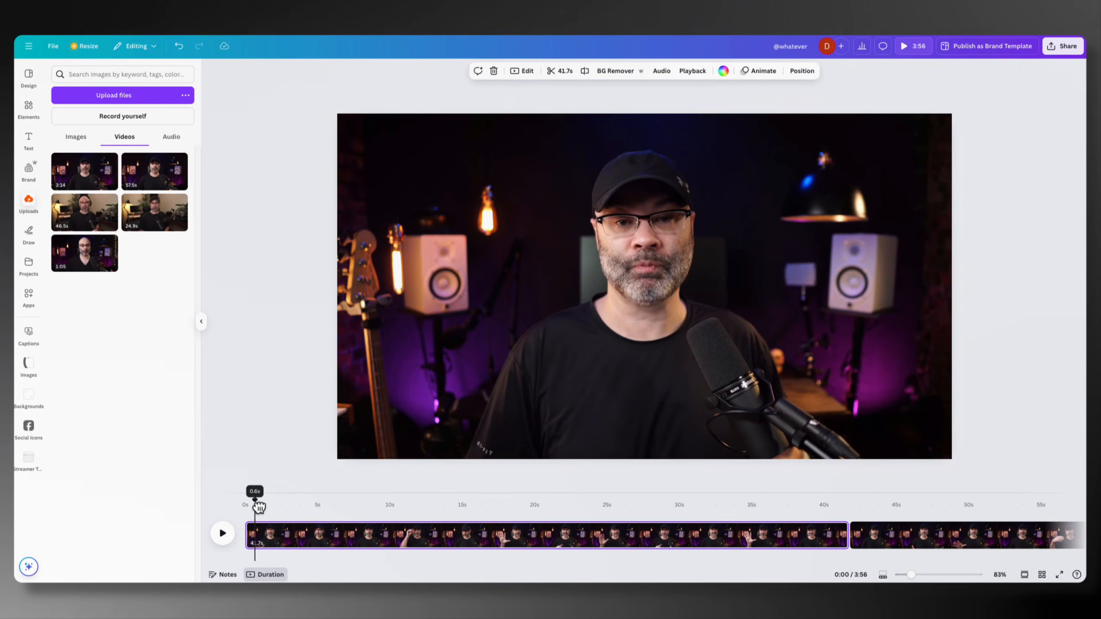
{"action": "left_click_drag", "start_coordinate": [258, 506], "coordinate": [264, 507]}
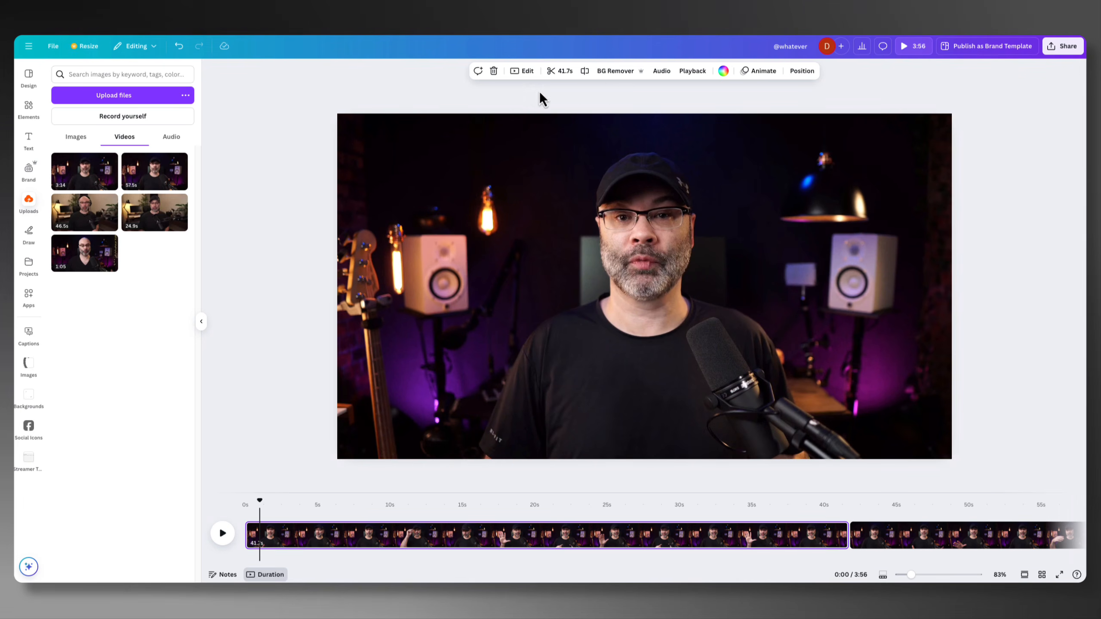
{"action": "left_click", "coordinate": [584, 71]}
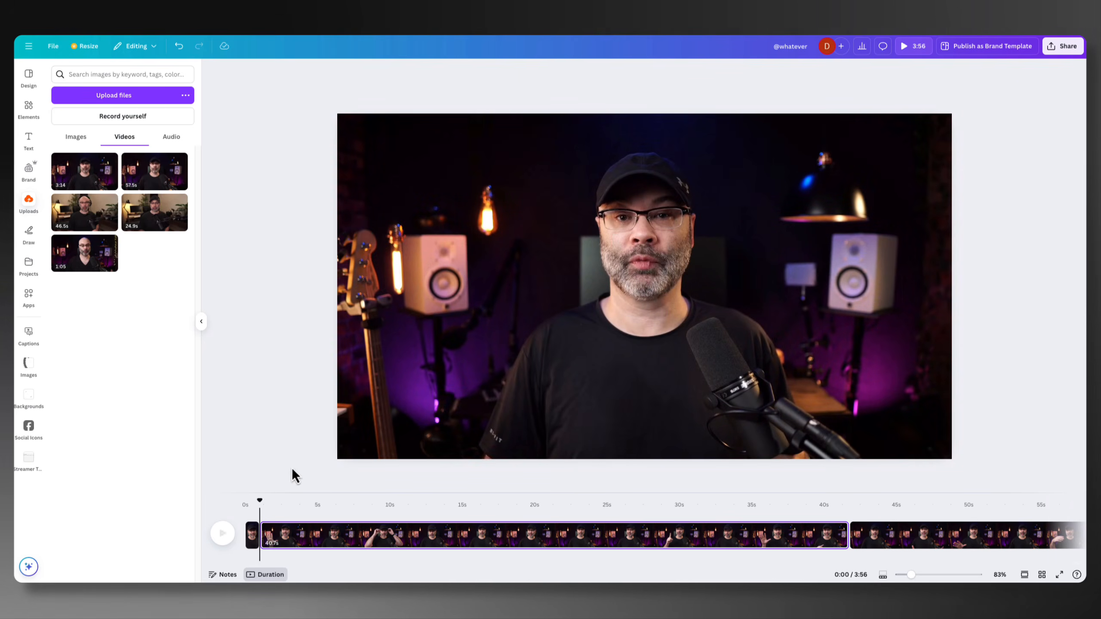
{"action": "left_click", "coordinate": [253, 538]}
{"action": "key", "text": "Delete"}
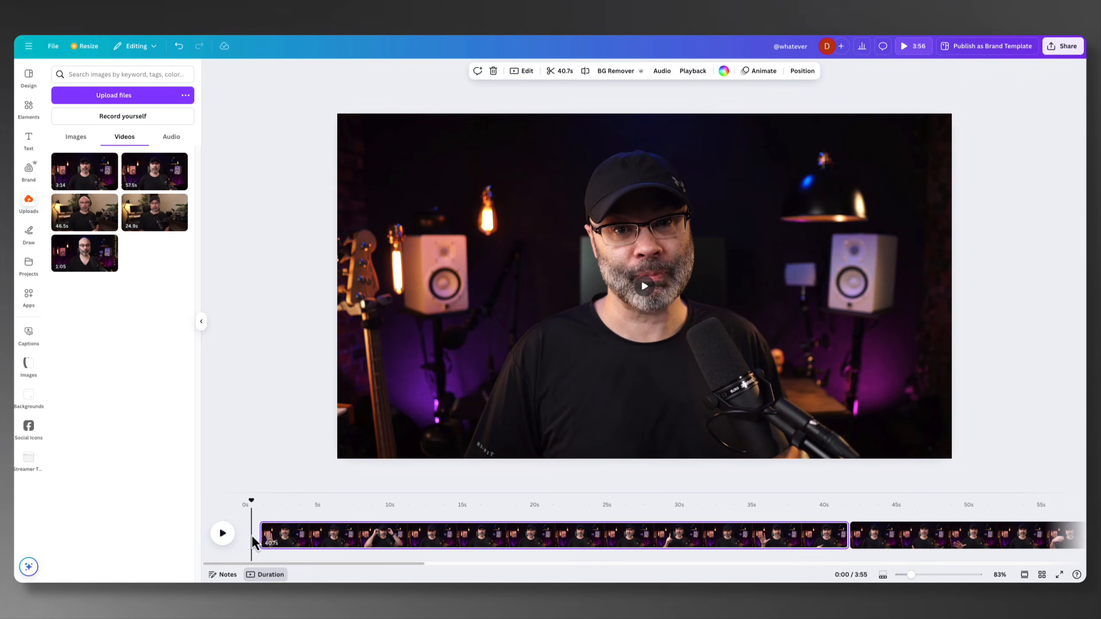
Play the first few seconds of the trimmed first clip and examine the cut to the 3:14 clip
{"action": "left_click_drag", "start_coordinate": [256, 505], "coordinate": [241, 506]}
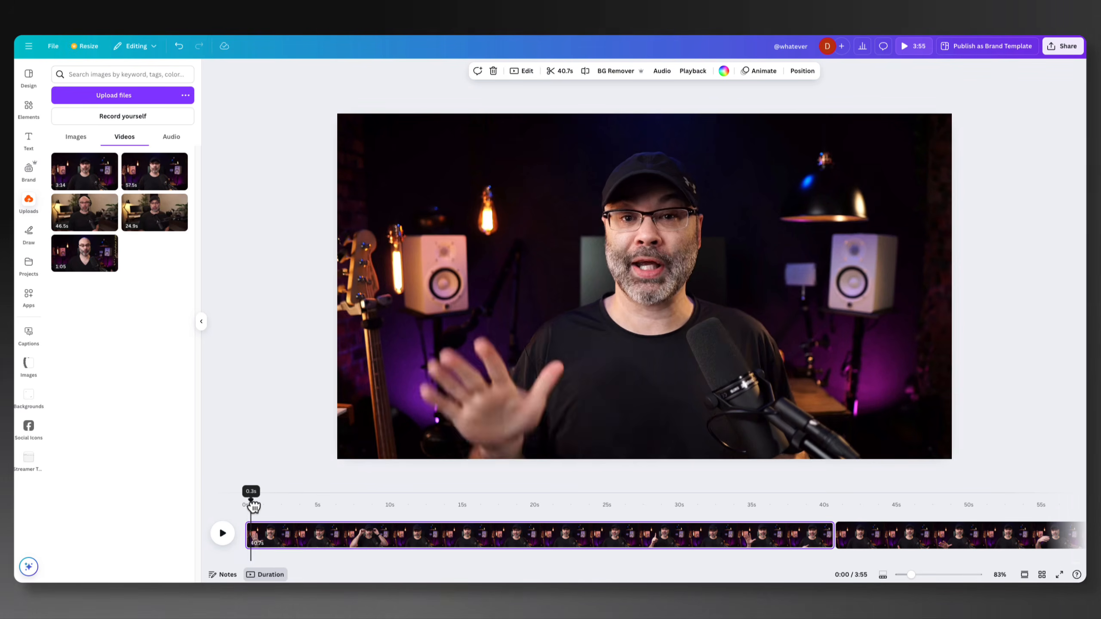
{"action": "left_click", "coordinate": [223, 534]}
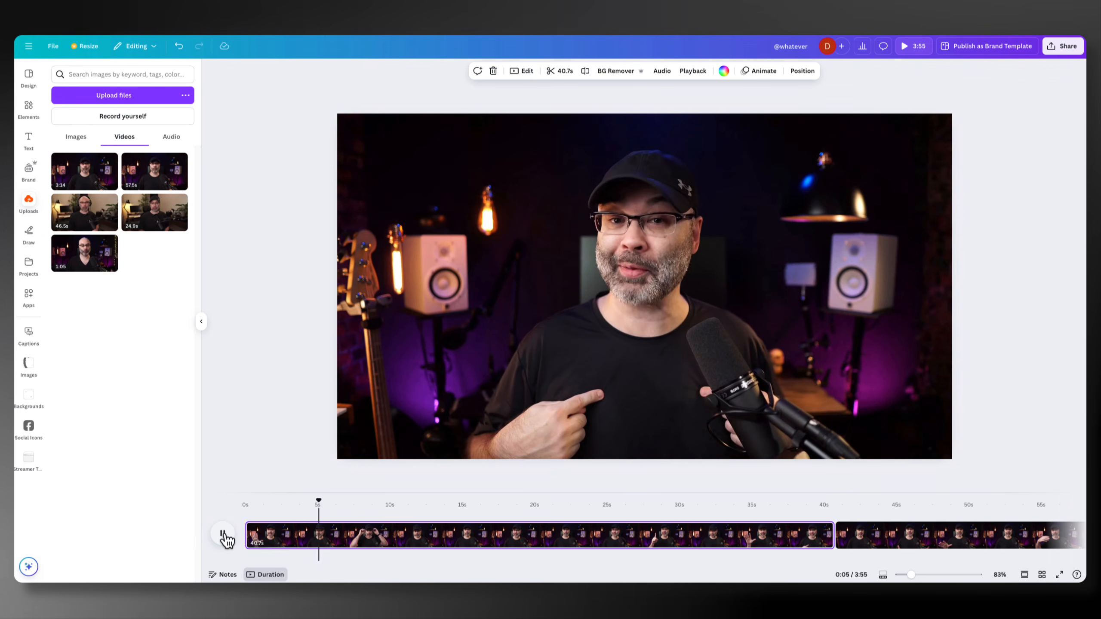
{"action": "left_click", "coordinate": [223, 534]}
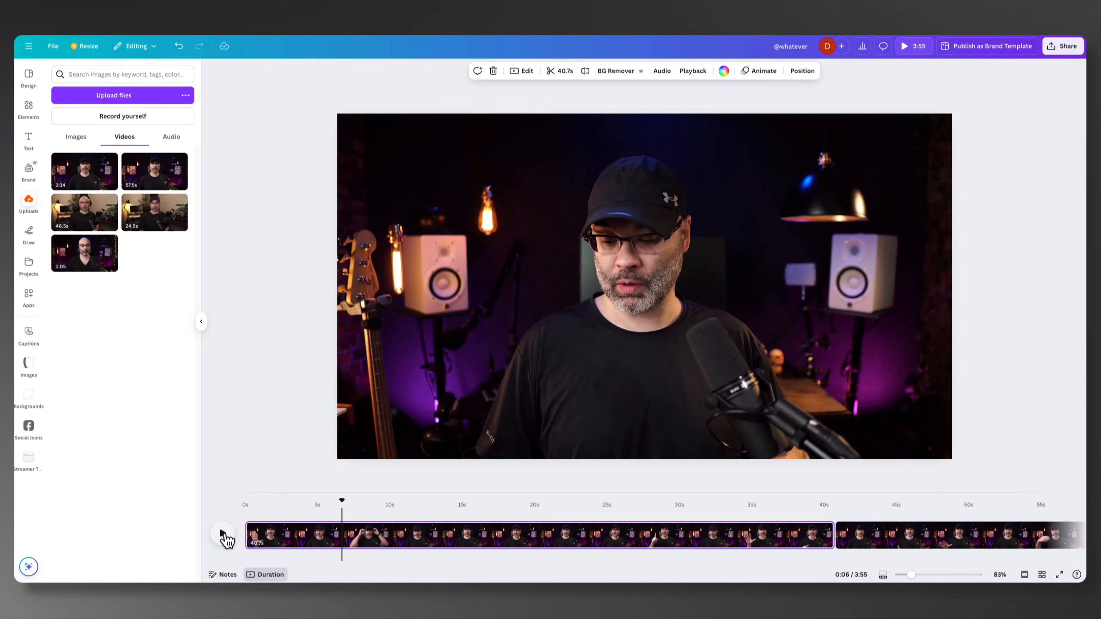
{"action": "left_click_drag", "start_coordinate": [344, 507], "coordinate": [322, 552]}
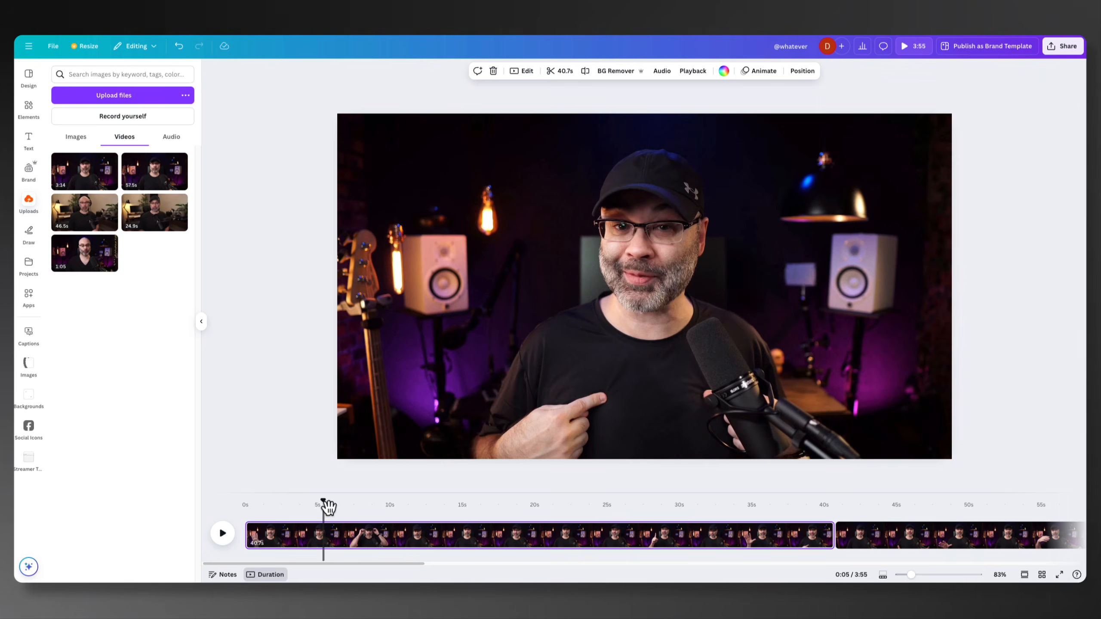
{"action": "left_click_drag", "start_coordinate": [324, 505], "coordinate": [838, 536]}
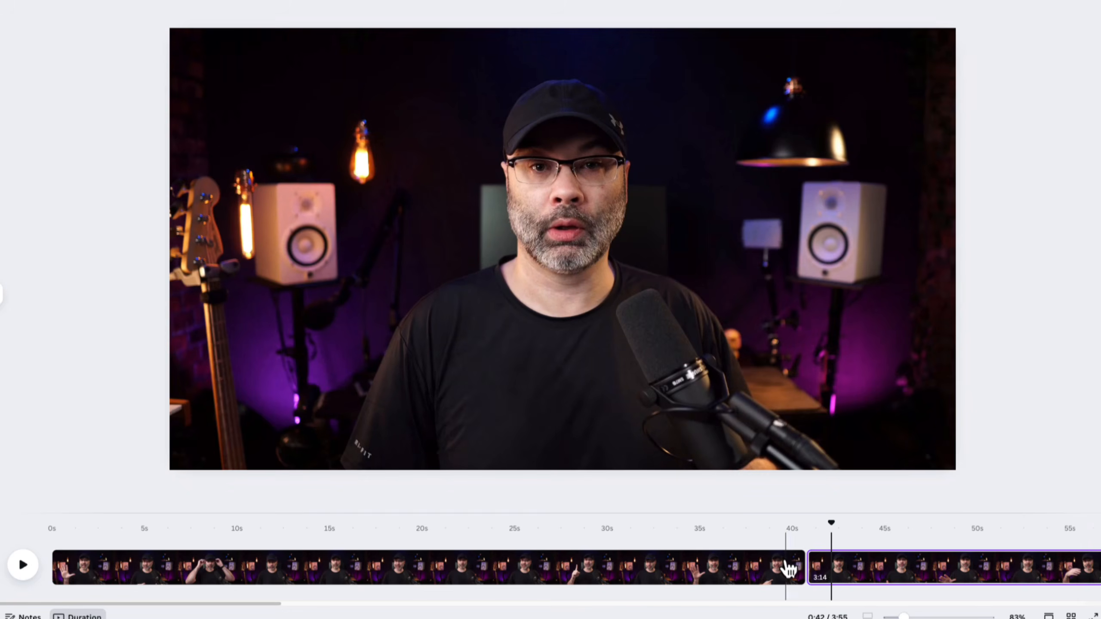
{"action": "left_click", "coordinate": [782, 567]}
{"action": "left_click", "coordinate": [837, 565]}
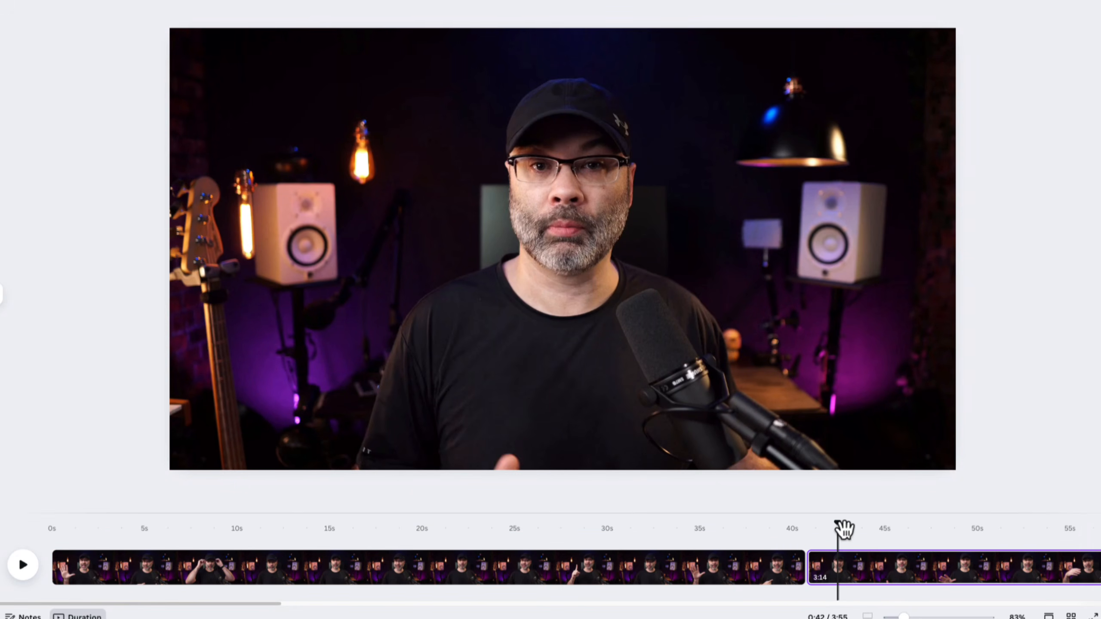
{"action": "mouse_move", "coordinate": [838, 528]}
{"action": "left_mouse_down"}
{"action": "mouse_move", "coordinate": [802, 532]}
{"action": "mouse_move", "coordinate": [825, 536]}
{"action": "left_mouse_up"}
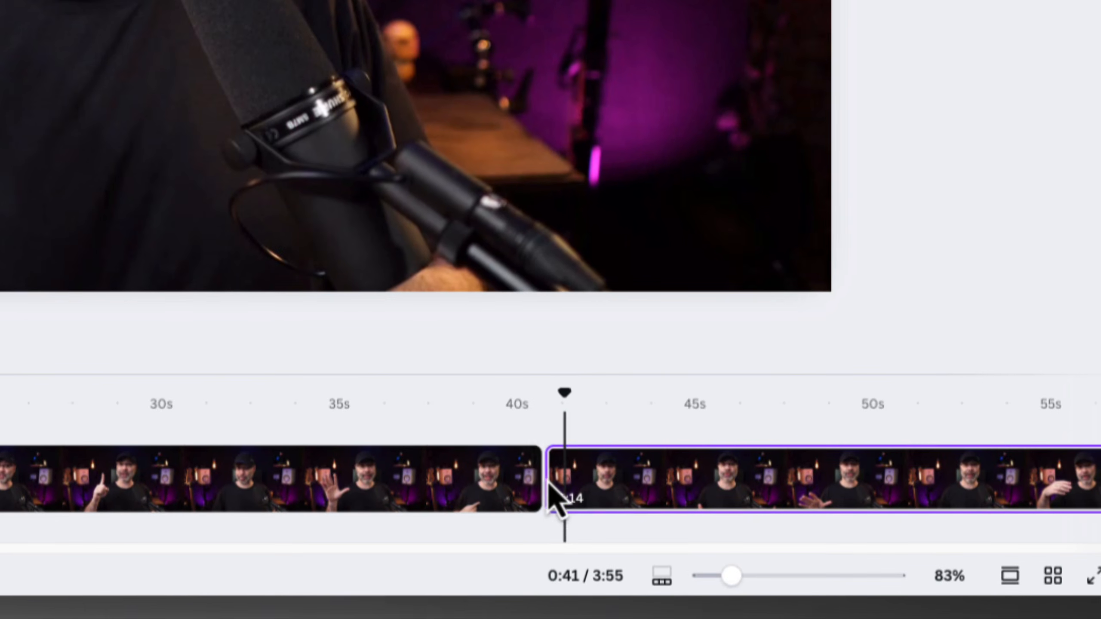
Insert the uploaded 46.5-second video between the two clips and scrub across the new cut after the first clip
{"action": "mouse_move", "coordinate": [806, 577]}
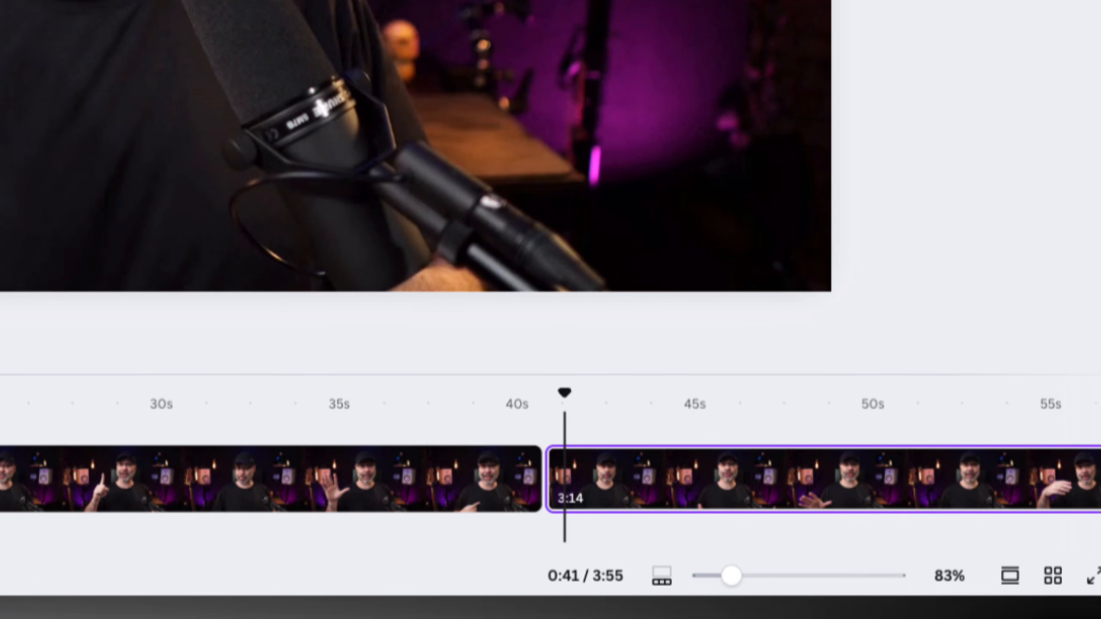
{"action": "left_click_drag", "start_coordinate": [0, 237], "coordinate": [542, 508]}
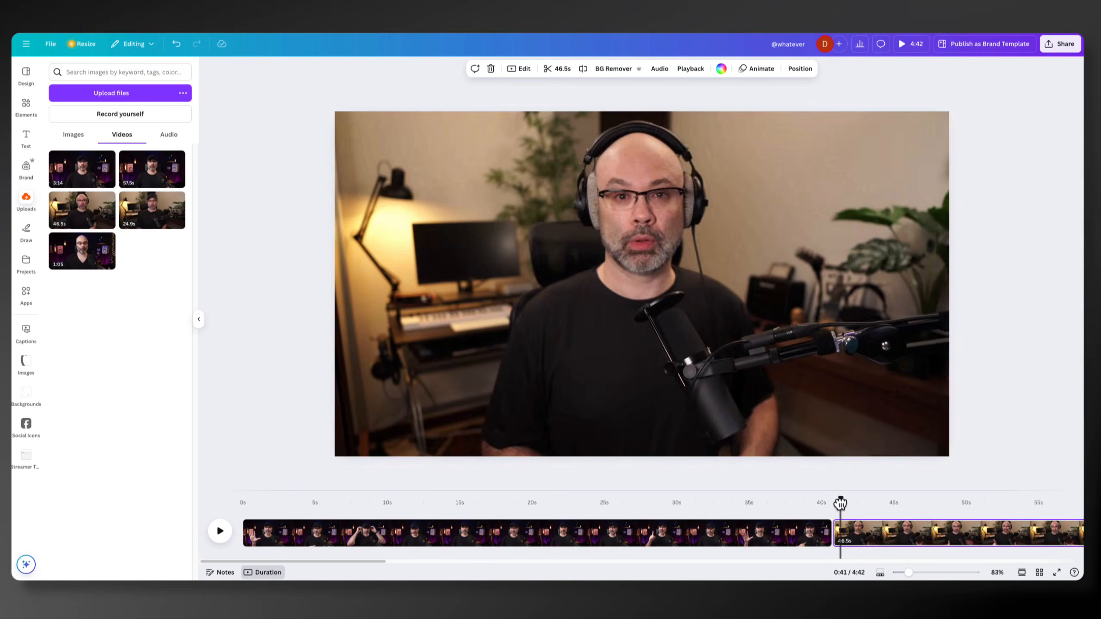
{"action": "mouse_move", "coordinate": [594, 414]}
{"action": "left_mouse_down"}
{"action": "mouse_move", "coordinate": [515, 423]}
{"action": "mouse_move", "coordinate": [582, 429]}
{"action": "left_mouse_up"}
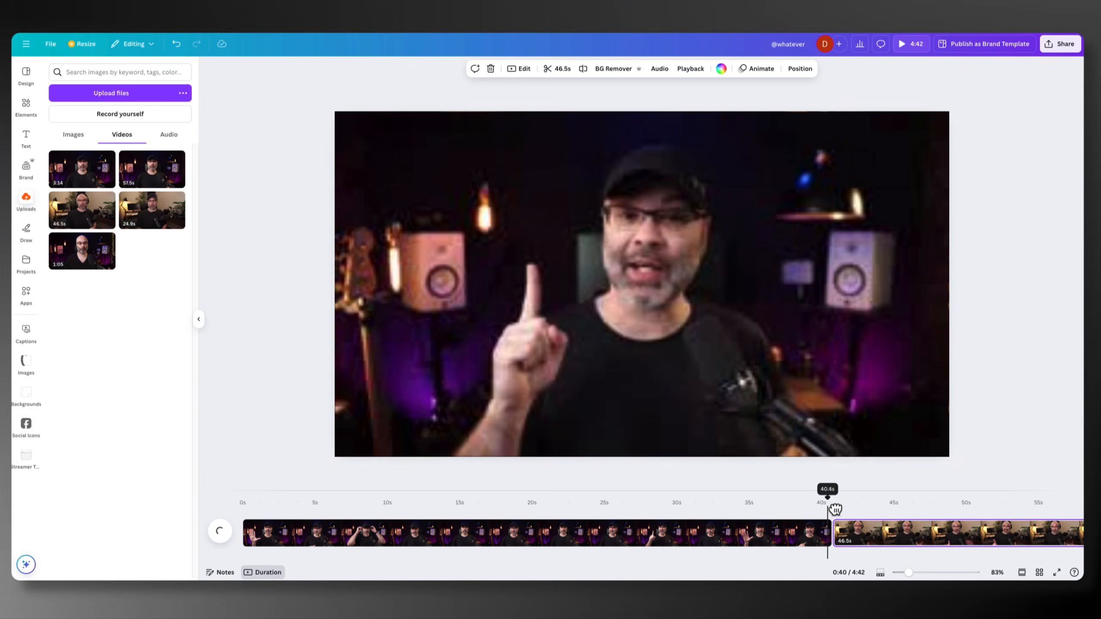
{"action": "left_click_drag", "start_coordinate": [835, 510], "coordinate": [842, 511]}
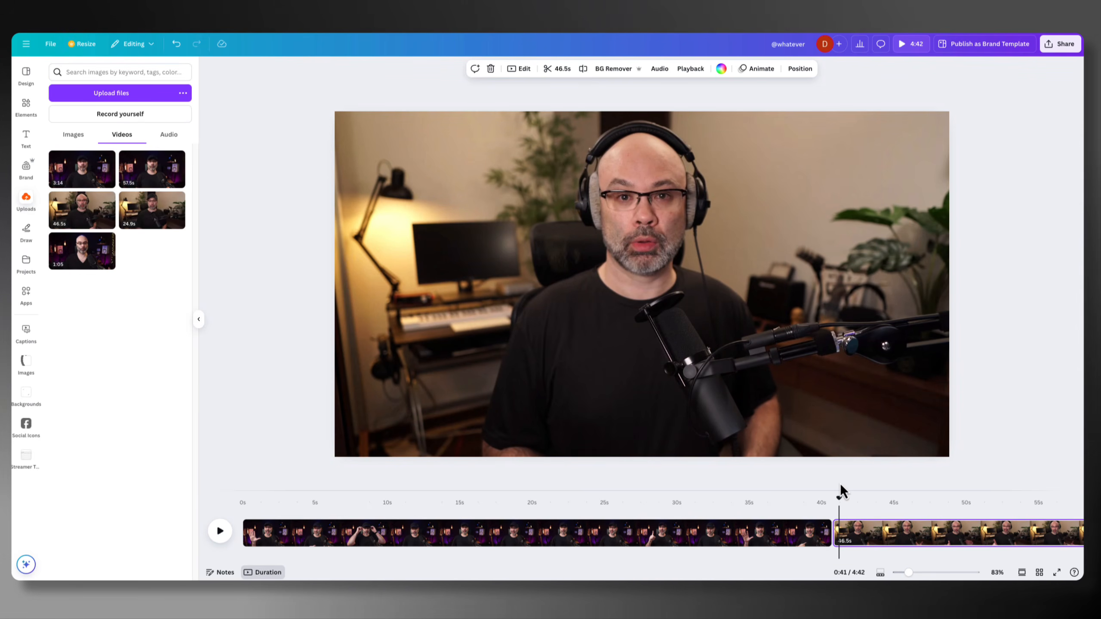
{"action": "left_click_drag", "start_coordinate": [839, 498], "coordinate": [820, 498]}
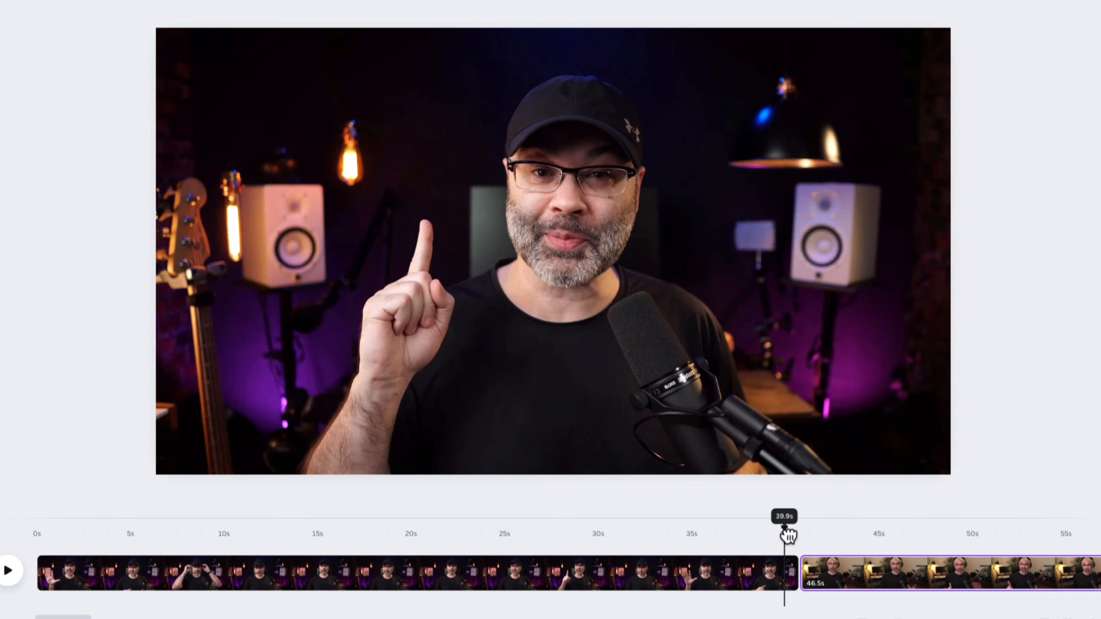
{"action": "mouse_move", "coordinate": [787, 536]}
{"action": "left_mouse_down"}
{"action": "mouse_move", "coordinate": [812, 539]}
{"action": "mouse_move", "coordinate": [794, 534]}
{"action": "left_mouse_up"}
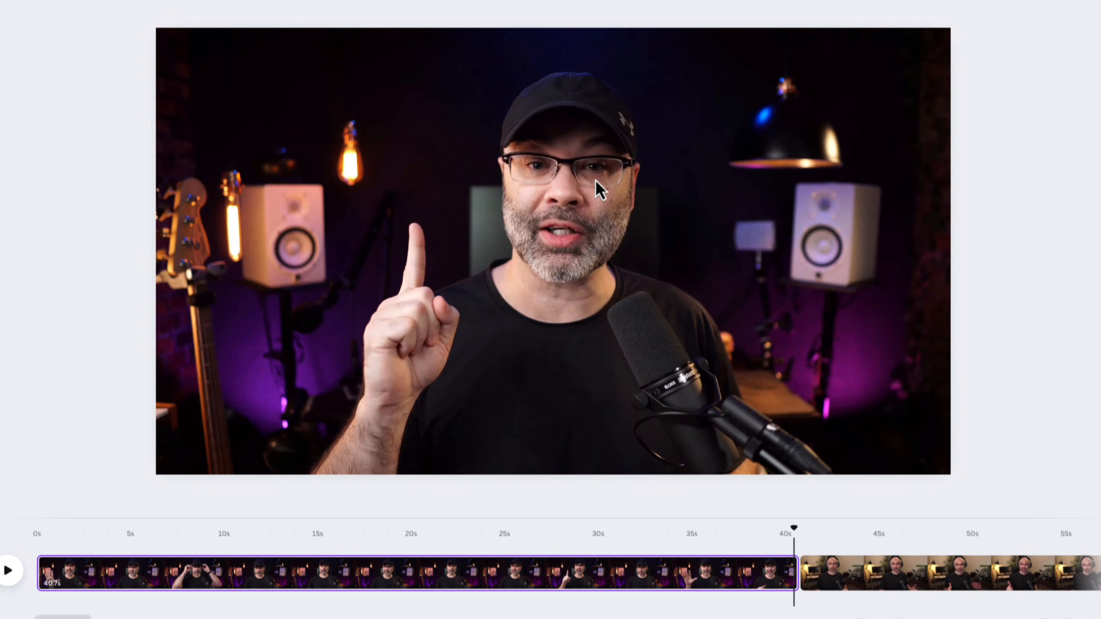
{"action": "left_click_drag", "start_coordinate": [797, 537], "coordinate": [803, 540]}
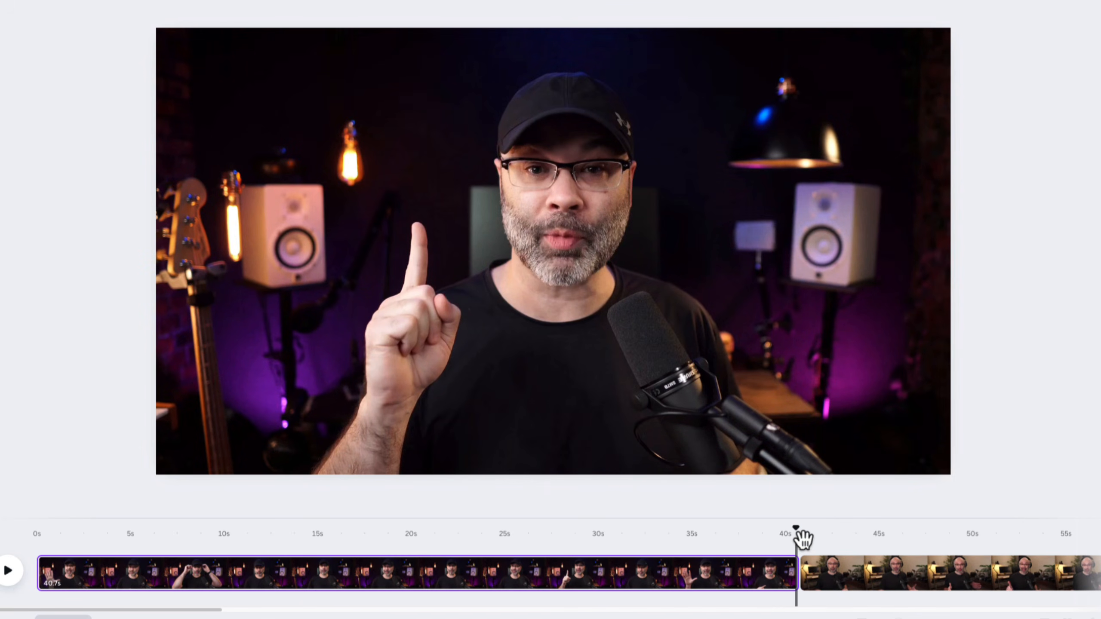
Enlarge the first clip's video beyond the frame edges and reposition it to keep the speaker centred
{"action": "left_click", "coordinate": [761, 573]}
{"action": "left_click", "coordinate": [653, 366]}
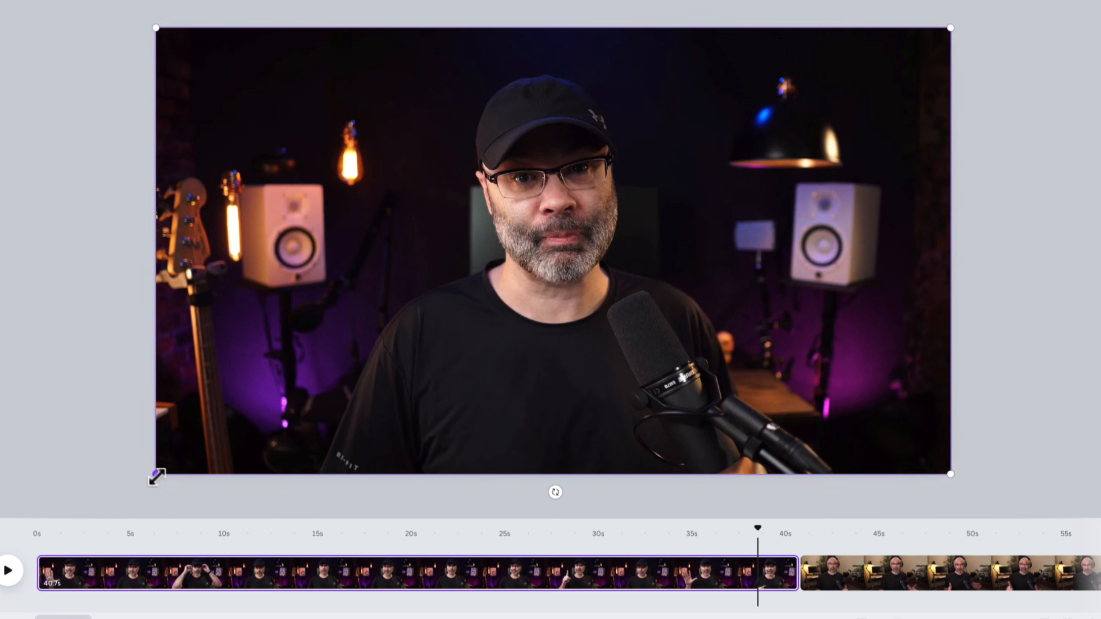
{"action": "left_click_drag", "start_coordinate": [949, 476], "coordinate": [1049, 536]}
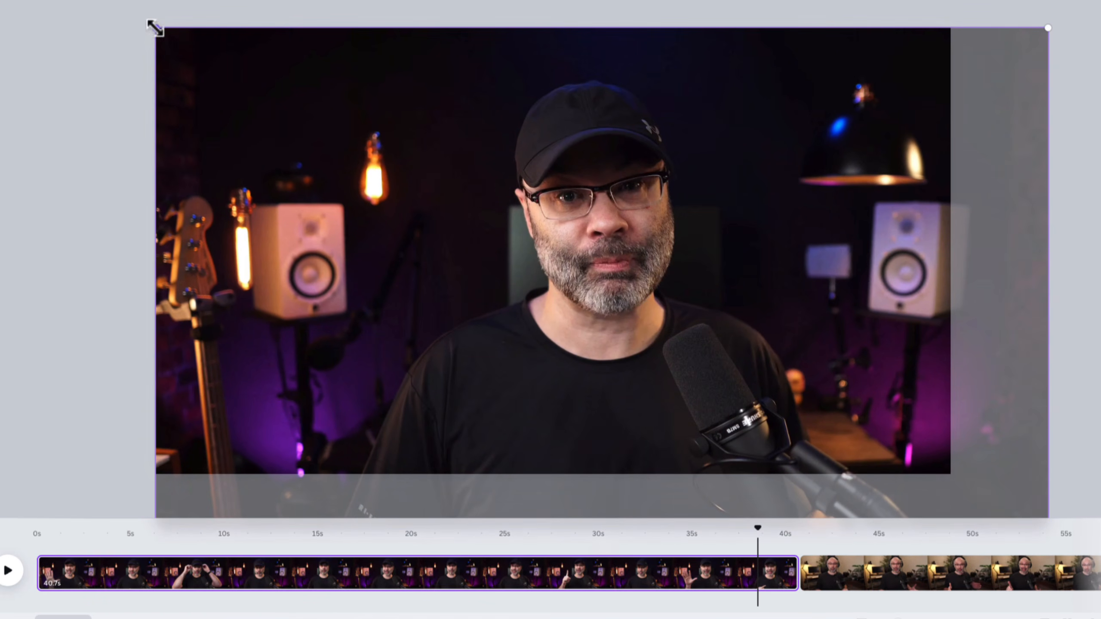
{"action": "left_click_drag", "start_coordinate": [155, 28], "coordinate": [133, 12]}
{"action": "left_click_drag", "start_coordinate": [730, 282], "coordinate": [662, 260]}
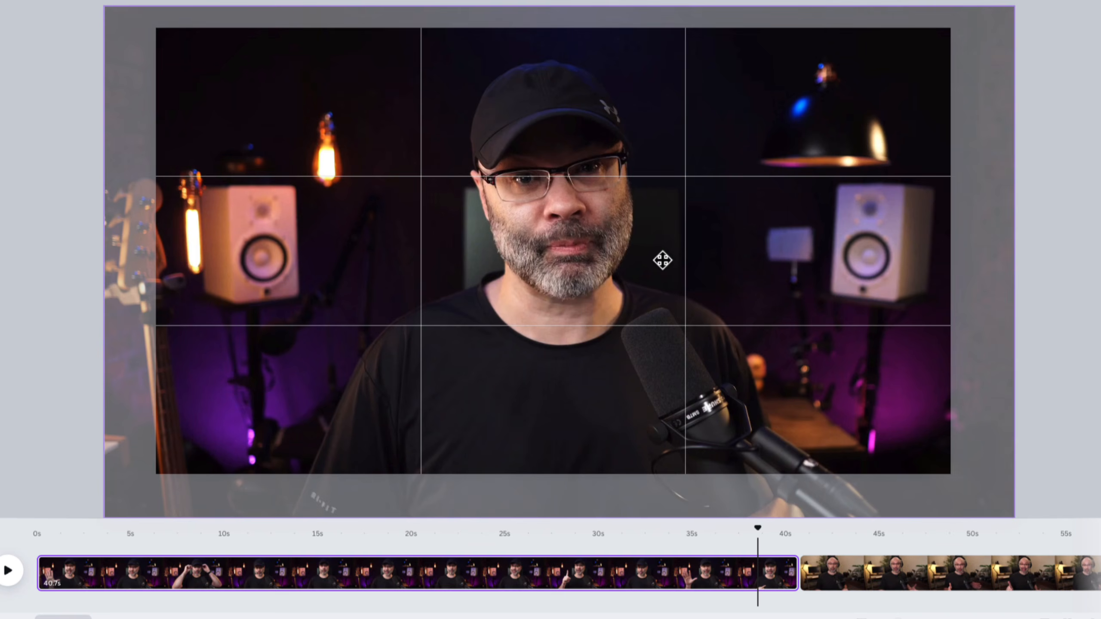
{"action": "left_click_drag", "start_coordinate": [662, 260], "coordinate": [661, 262]}
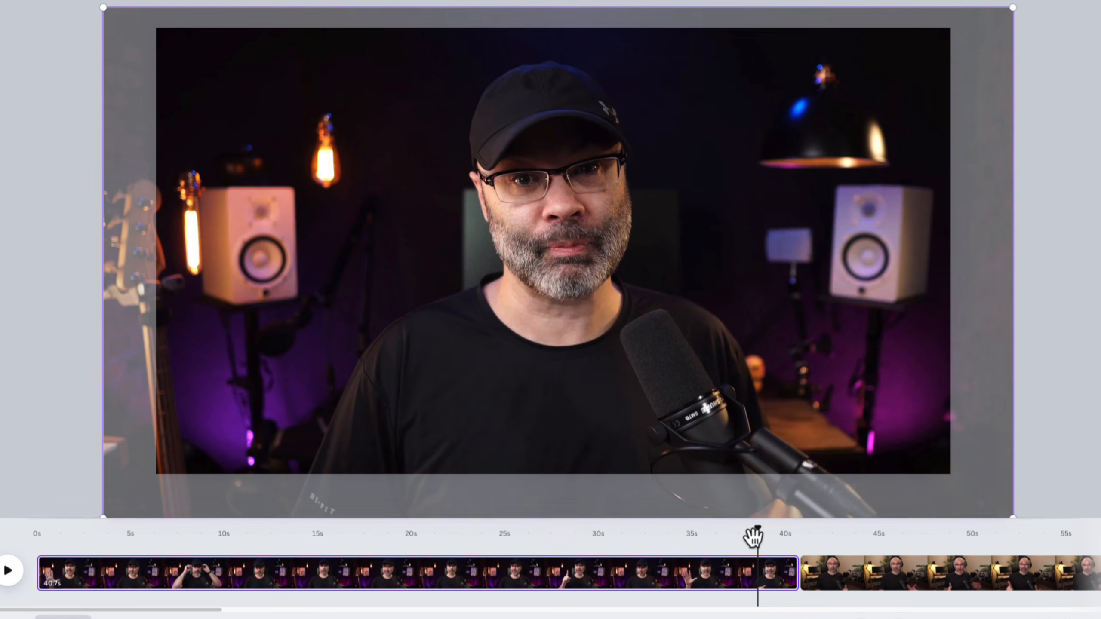
Slightly reduce the size of the first clip's video within the frame and adjust its position to fine-tune the speaker's eye line
{"action": "left_click_drag", "start_coordinate": [762, 533], "coordinate": [736, 533]}
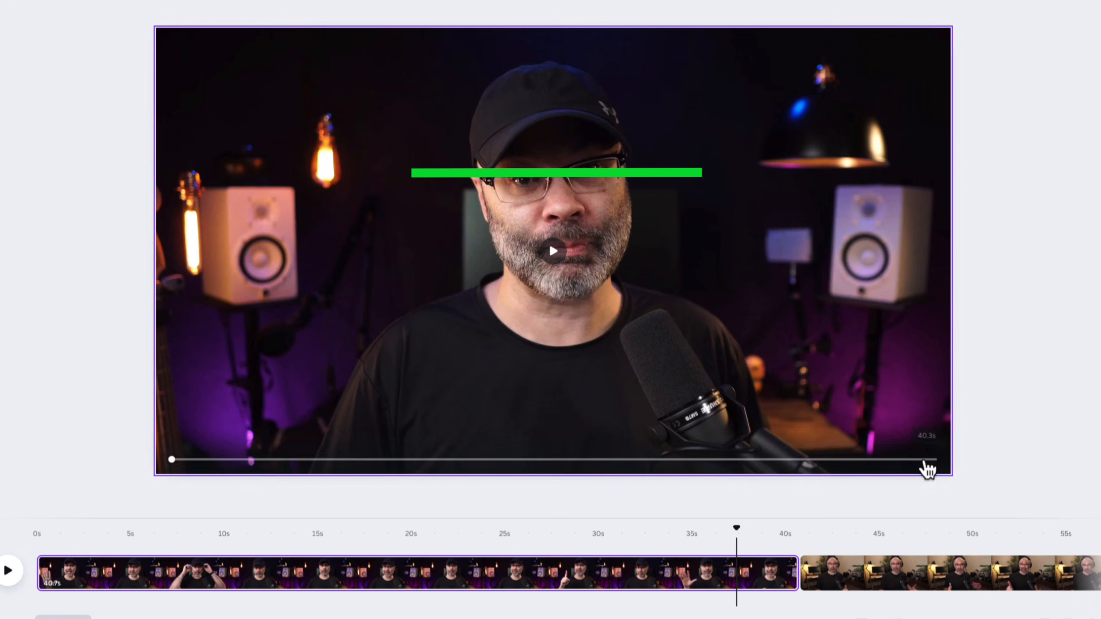
{"action": "double_click", "coordinate": [713, 337]}
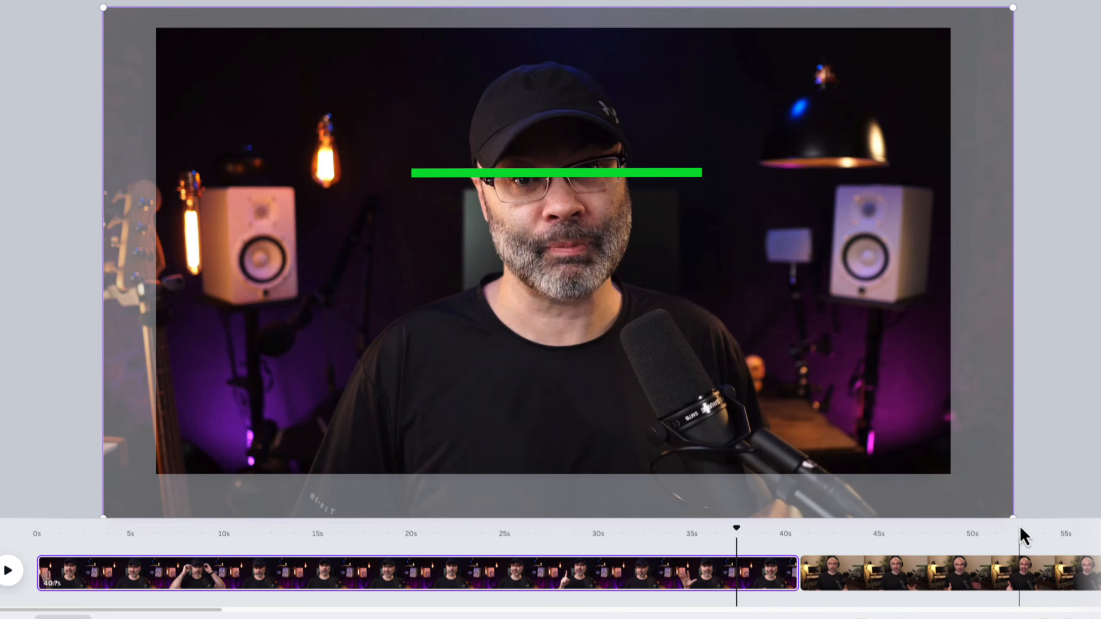
{"action": "left_click_drag", "start_coordinate": [1012, 517], "coordinate": [1000, 509]}
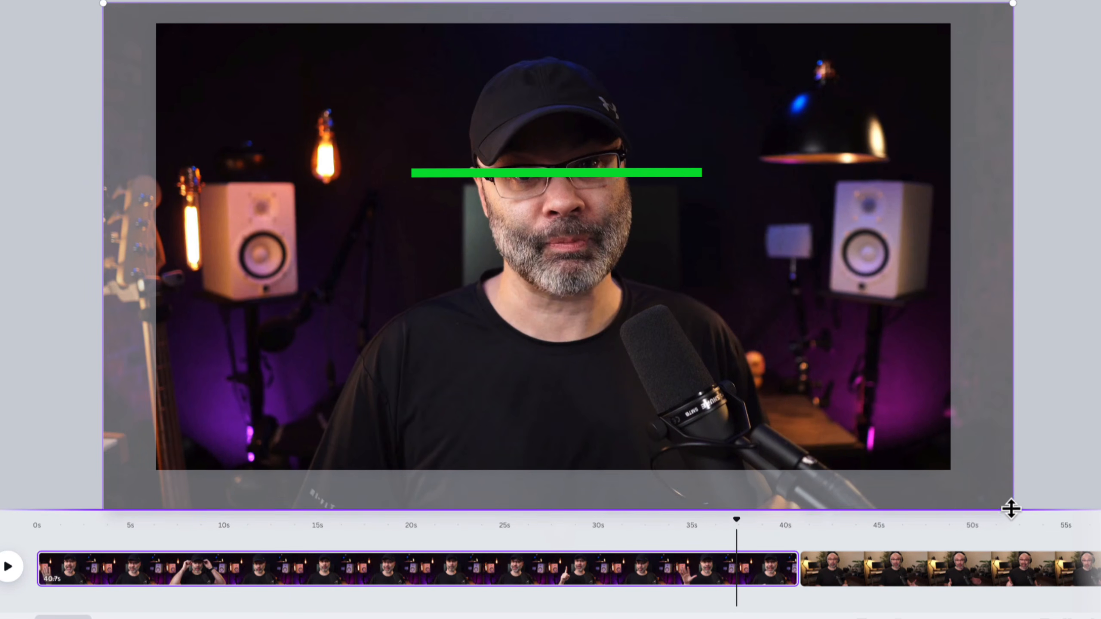
{"action": "left_click_drag", "start_coordinate": [1011, 7], "coordinate": [1004, 8]}
{"action": "left_click_drag", "start_coordinate": [515, 263], "coordinate": [516, 255]}
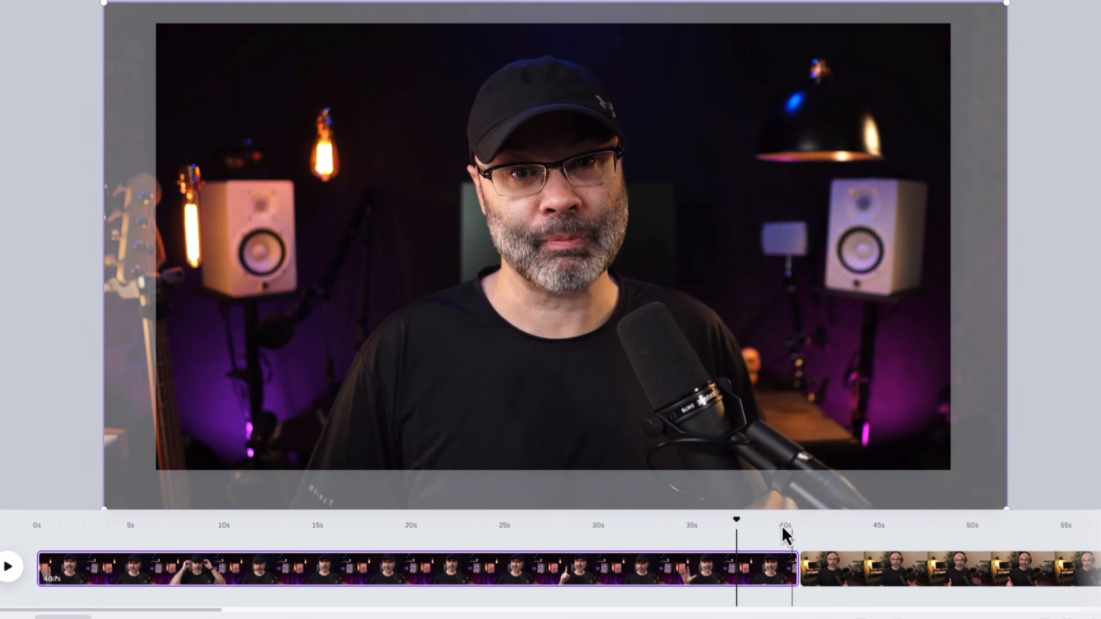
Enlarge the 46.5-second clip's video beyond the frame edges and reposition it so the speaker's size and eye line match the first clip
{"action": "left_click_drag", "start_coordinate": [741, 526], "coordinate": [807, 525]}
{"action": "left_click", "coordinate": [826, 568]}
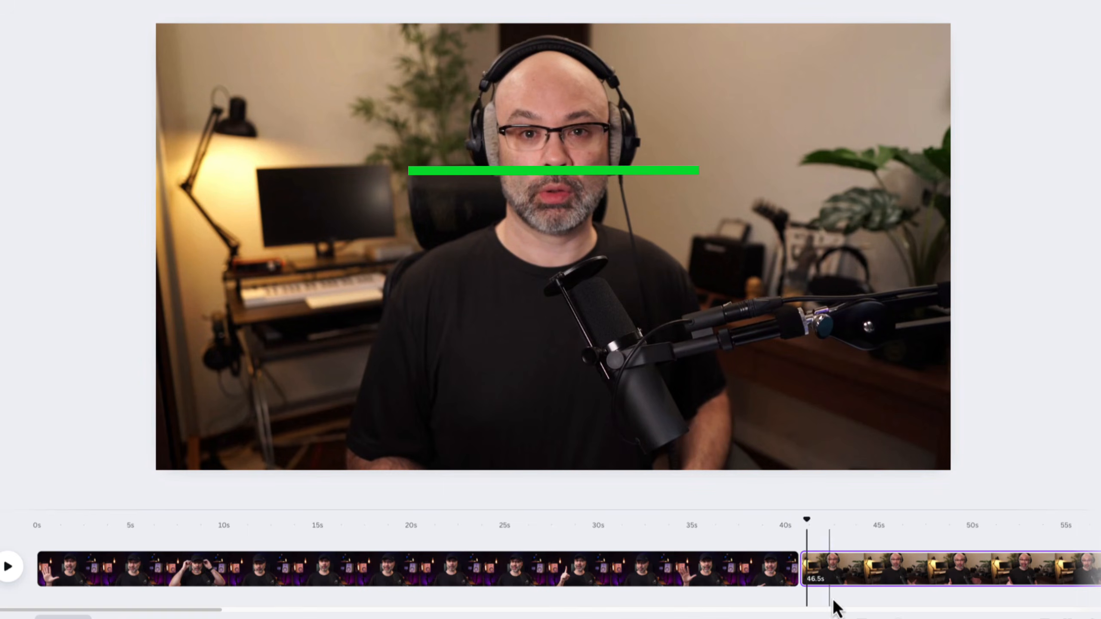
{"action": "left_click", "coordinate": [830, 600]}
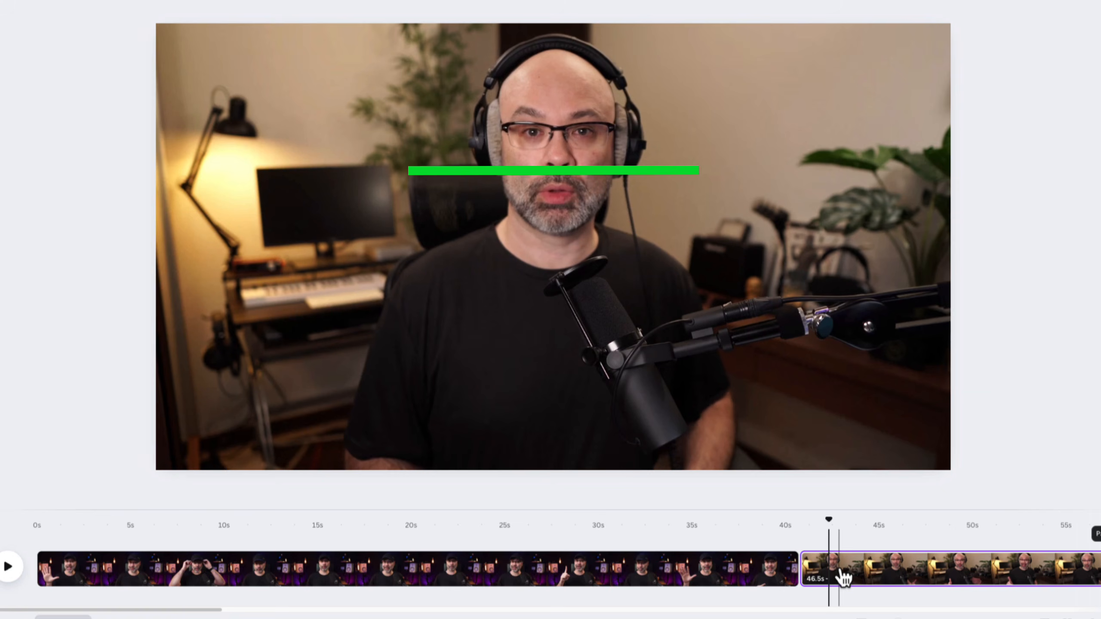
{"action": "left_click", "coordinate": [655, 312]}
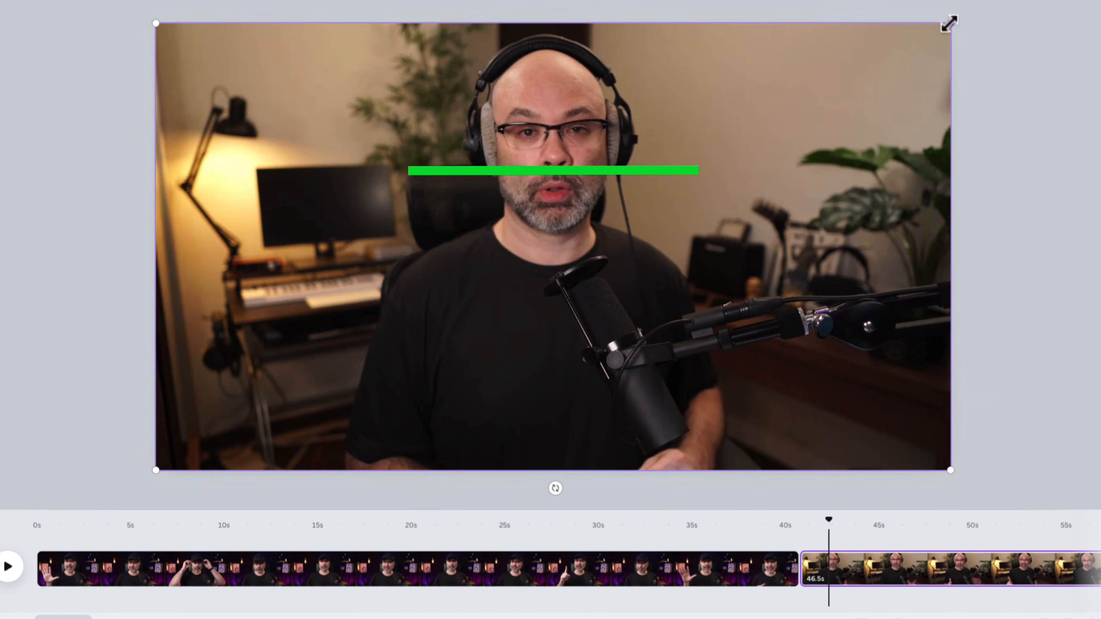
{"action": "left_click_drag", "start_coordinate": [949, 23], "coordinate": [1092, 0]}
{"action": "left_click_drag", "start_coordinate": [607, 223], "coordinate": [545, 287]}
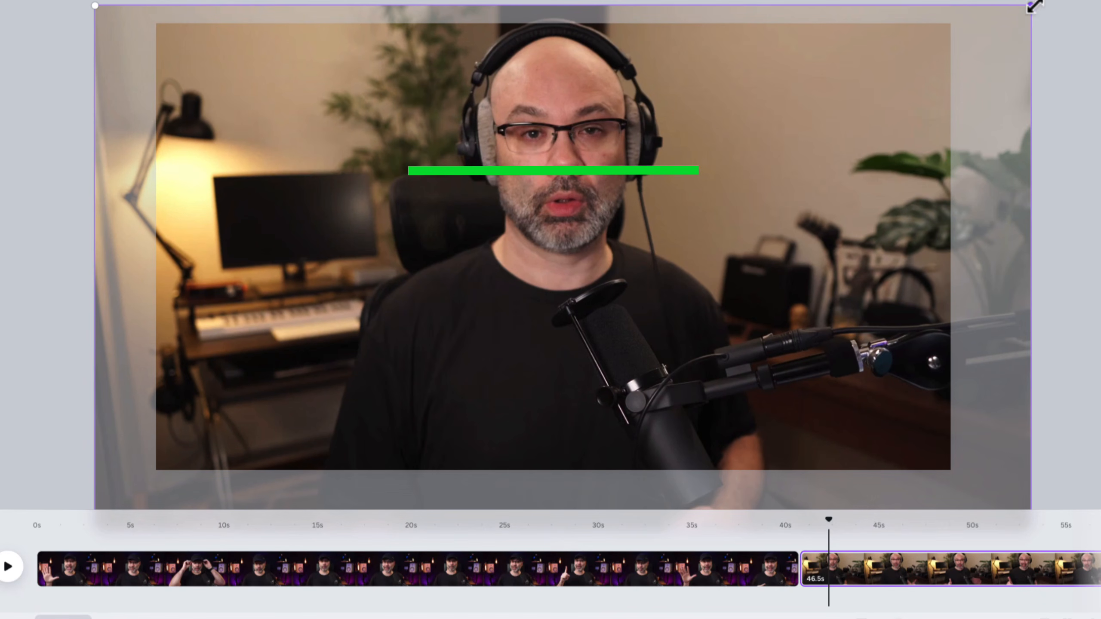
{"action": "left_click_drag", "start_coordinate": [1034, 6], "coordinate": [1100, 0]}
{"action": "left_click_drag", "start_coordinate": [609, 199], "coordinate": [555, 270]}
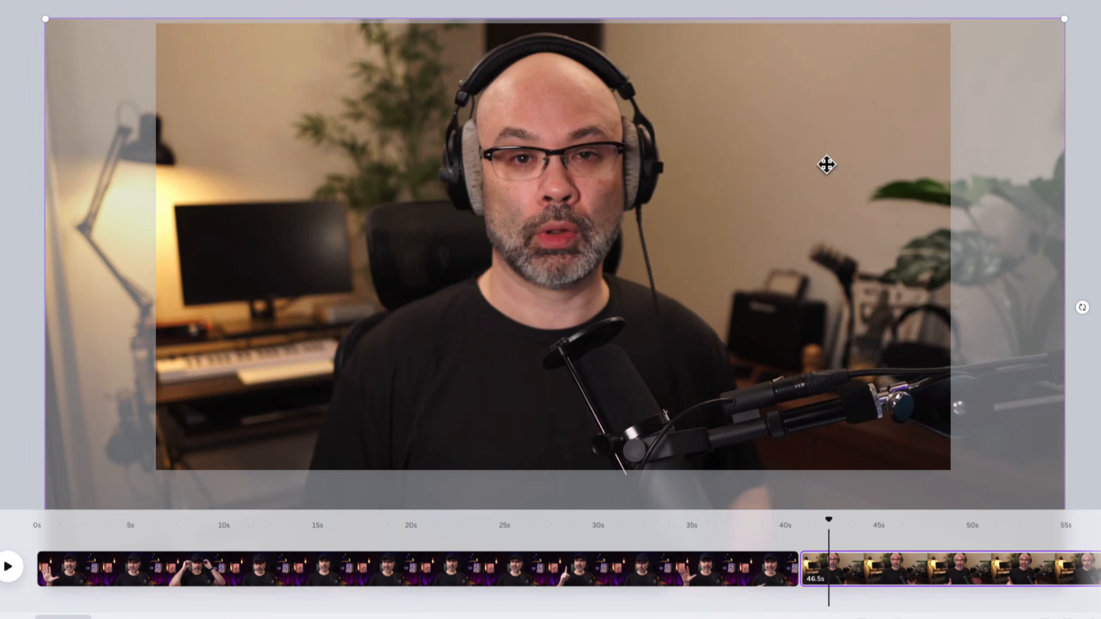
{"action": "left_click_drag", "start_coordinate": [1061, 20], "coordinate": [1069, 4]}
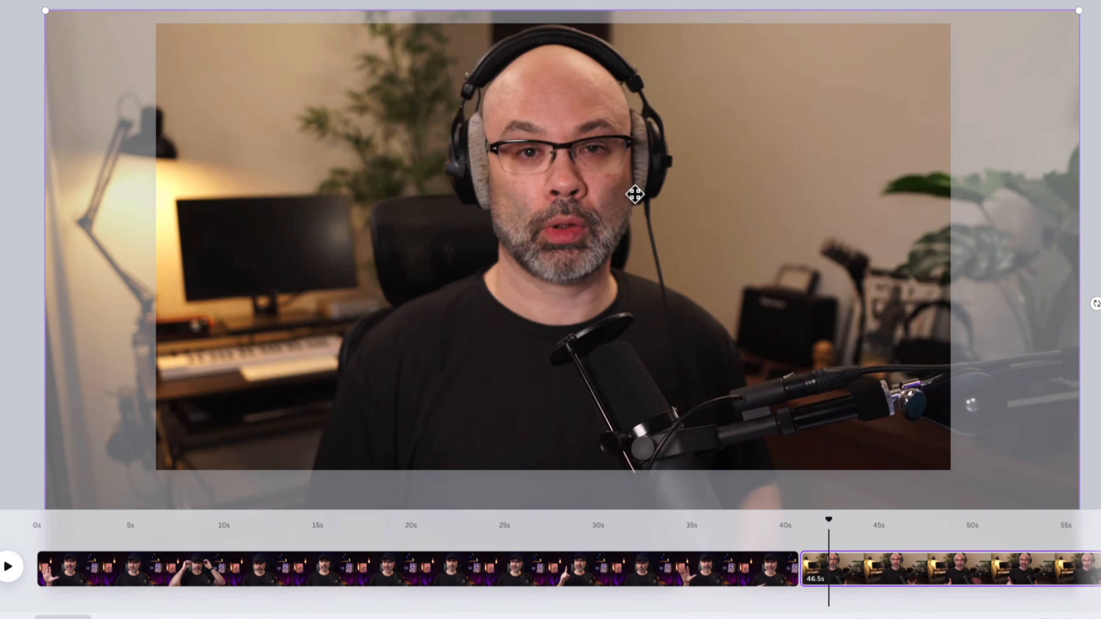
{"action": "mouse_move", "coordinate": [634, 192]}
{"action": "left_mouse_down"}
{"action": "mouse_move", "coordinate": [624, 209]}
{"action": "mouse_move", "coordinate": [631, 172]}
{"action": "left_mouse_up"}
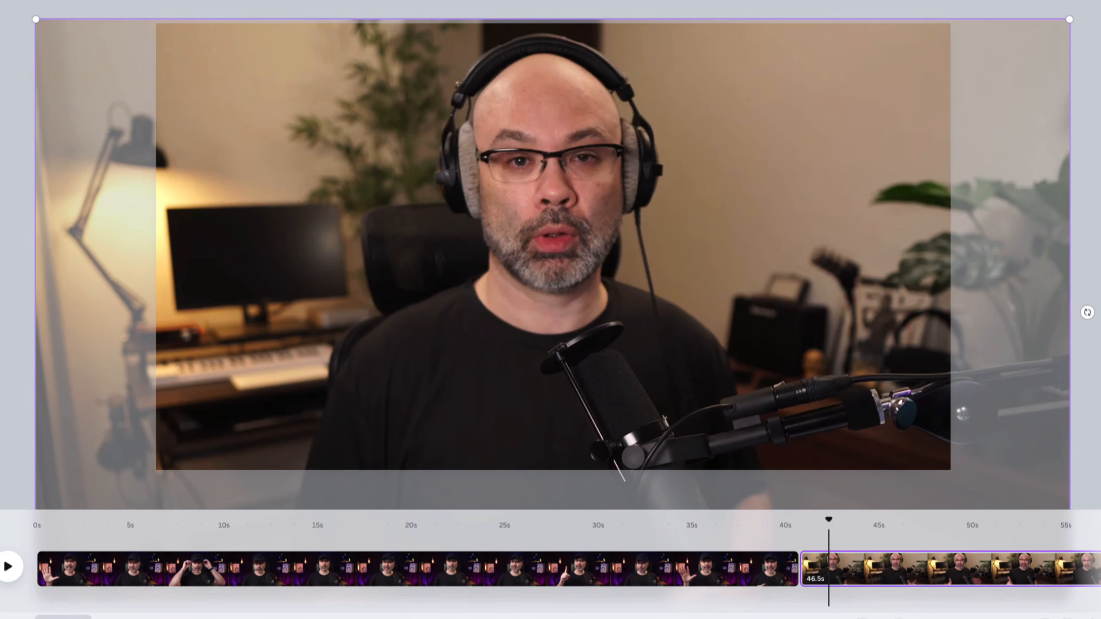
{"action": "left_click_drag", "start_coordinate": [1068, 19], "coordinate": [1081, 8]}
{"action": "left_click_drag", "start_coordinate": [664, 204], "coordinate": [652, 222]}
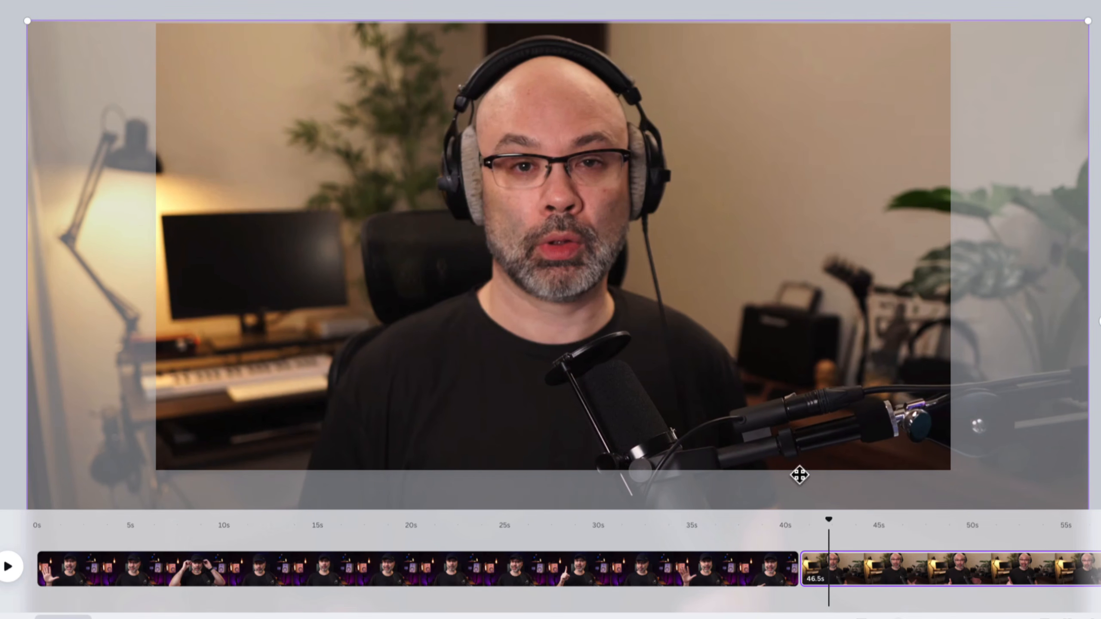
Play and scrub across the cut between the first clip and the 46.5-second clip to examine how the framing matches
{"action": "left_click_drag", "start_coordinate": [834, 532], "coordinate": [774, 533]}
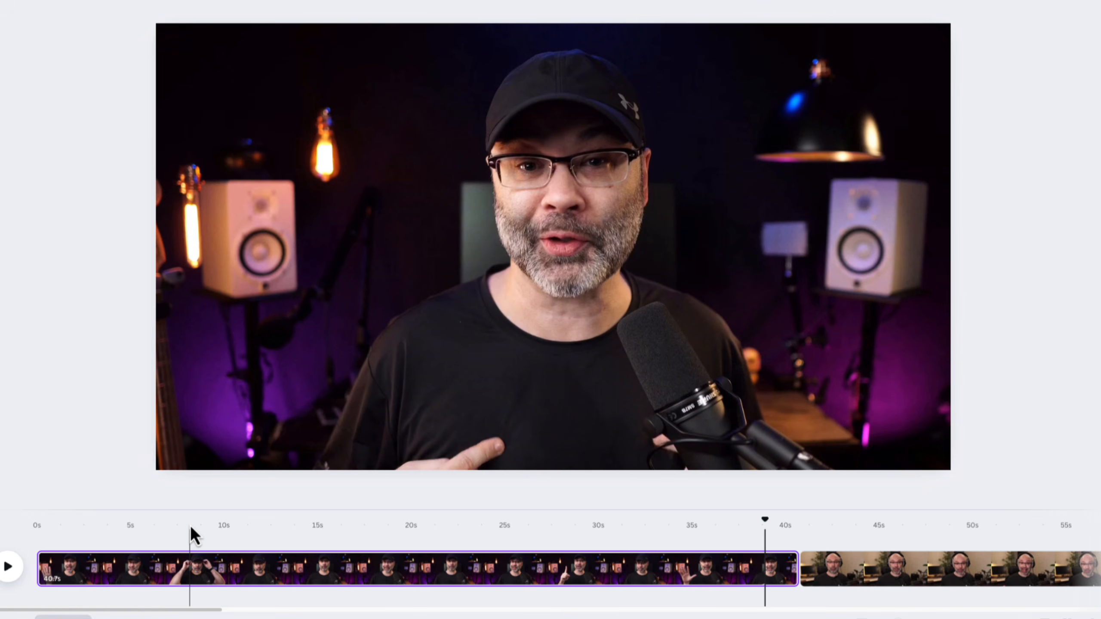
{"action": "left_click", "coordinate": [7, 566]}
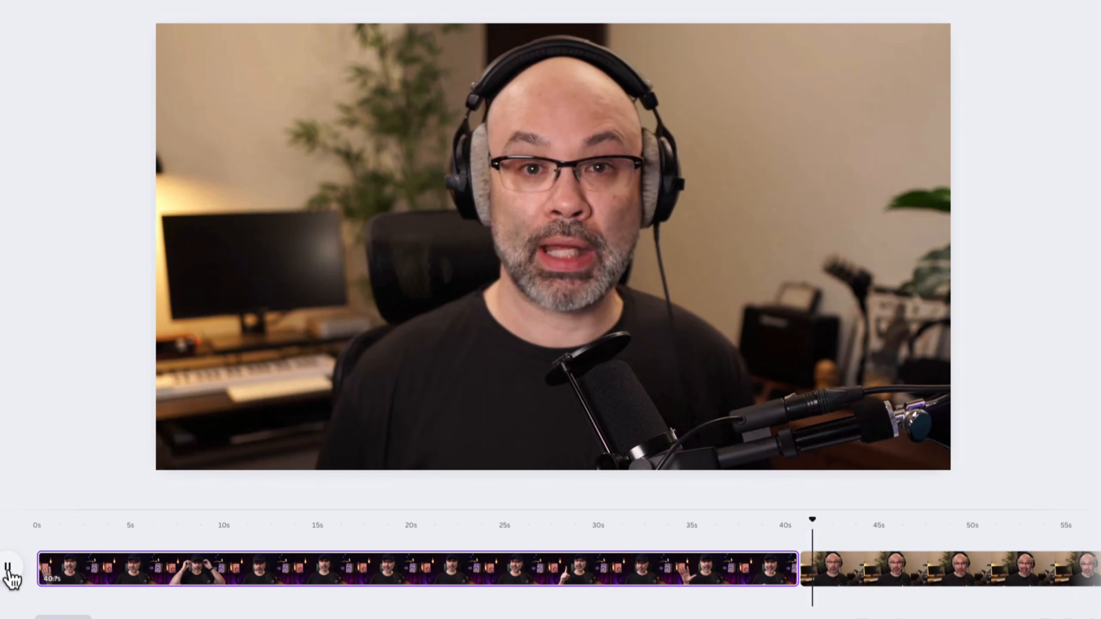
{"action": "left_click", "coordinate": [9, 572]}
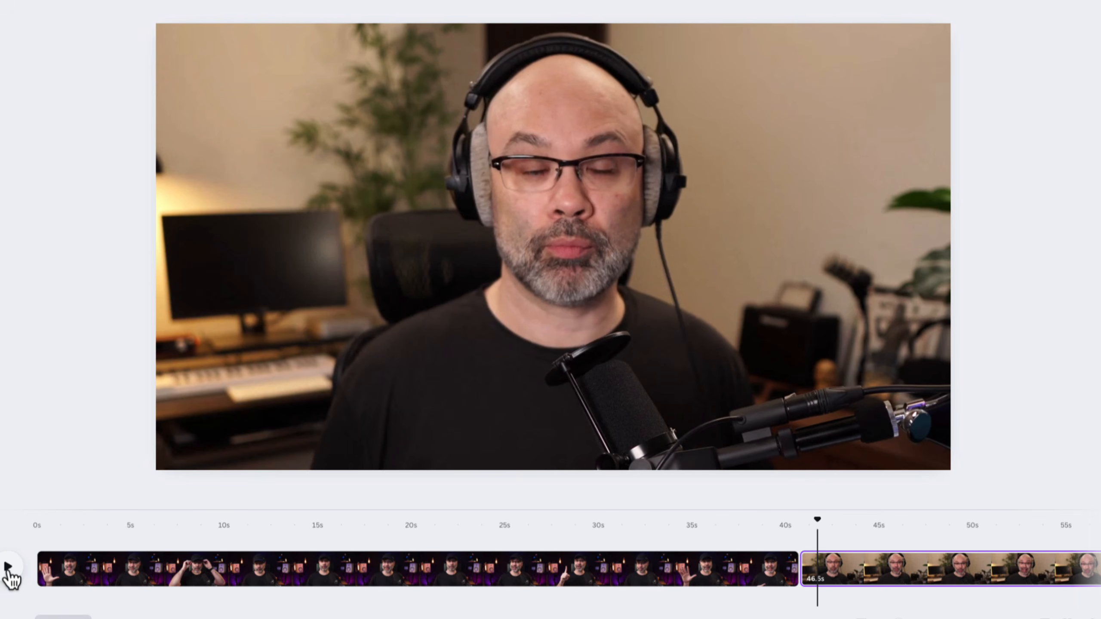
{"action": "mouse_move", "coordinate": [823, 527]}
{"action": "left_mouse_down"}
{"action": "mouse_move", "coordinate": [788, 526]}
{"action": "mouse_move", "coordinate": [821, 527]}
{"action": "mouse_move", "coordinate": [788, 526]}
{"action": "mouse_move", "coordinate": [810, 531]}
{"action": "left_mouse_up"}
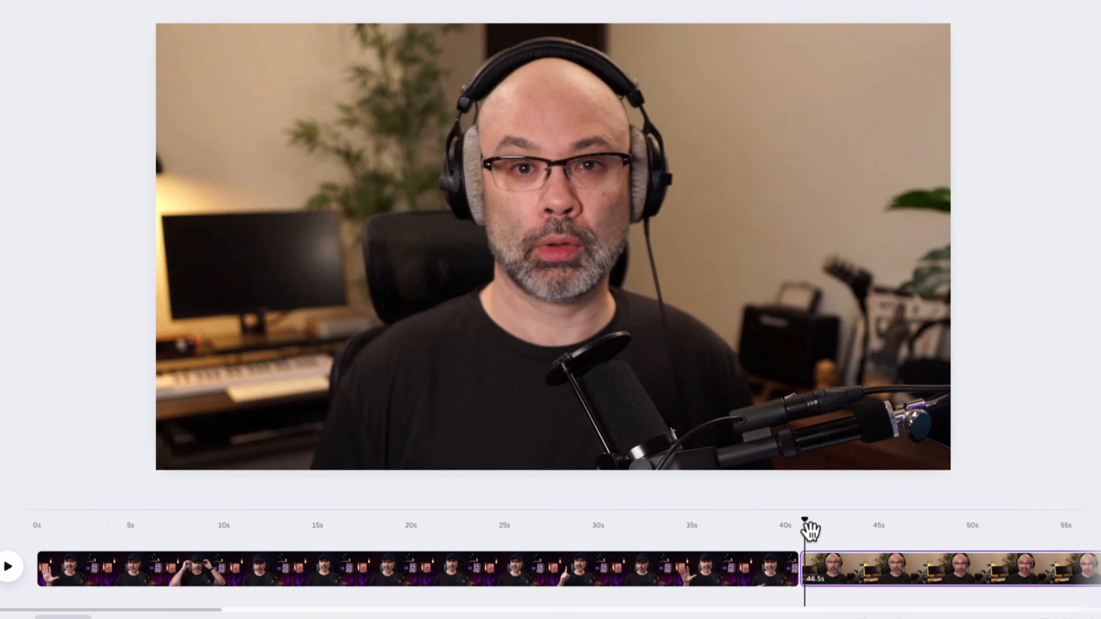
{"action": "mouse_move", "coordinate": [810, 530]}
{"action": "left_mouse_down"}
{"action": "mouse_move", "coordinate": [785, 526]}
{"action": "mouse_move", "coordinate": [814, 528]}
{"action": "left_mouse_up"}
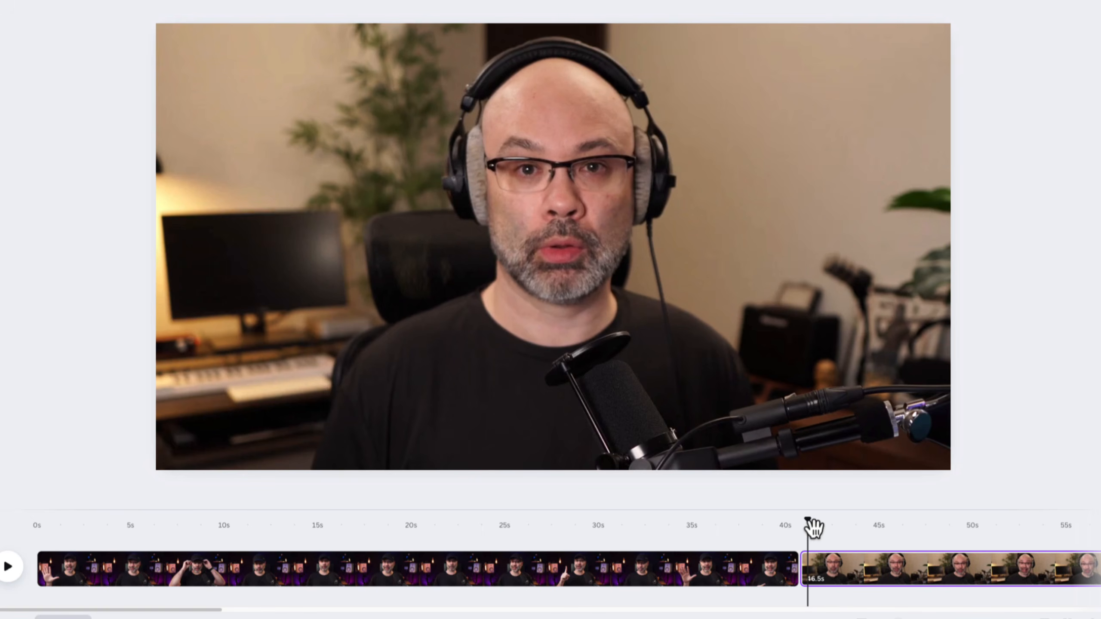
{"action": "mouse_move", "coordinate": [811, 524]}
{"action": "left_mouse_down"}
{"action": "mouse_move", "coordinate": [794, 526]}
{"action": "mouse_move", "coordinate": [813, 528]}
{"action": "left_mouse_up"}
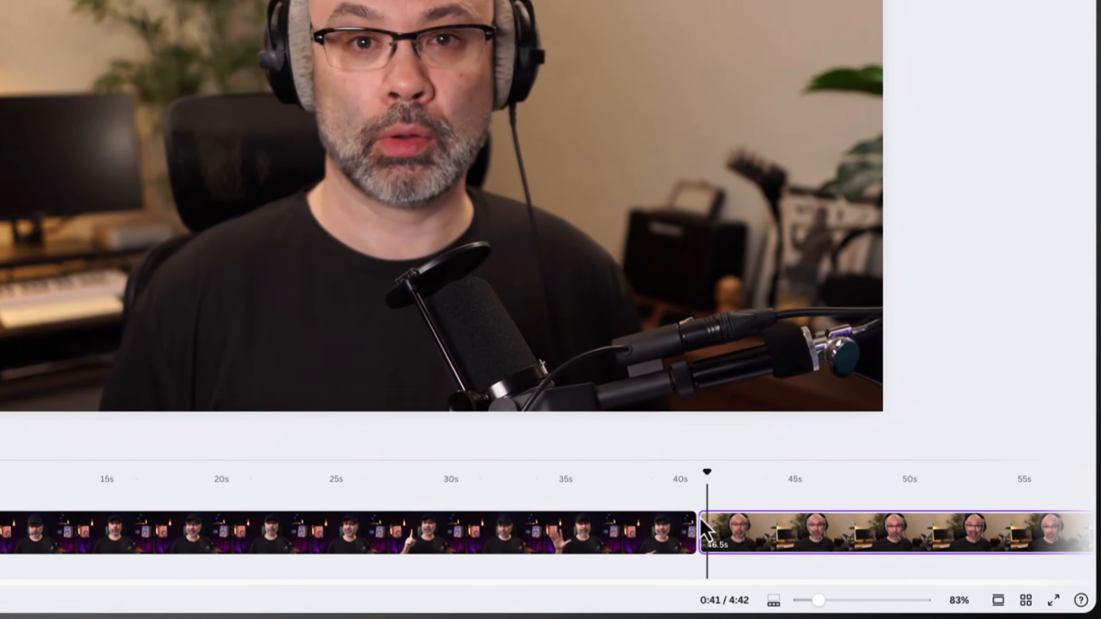
{"action": "mouse_move", "coordinate": [799, 579]}
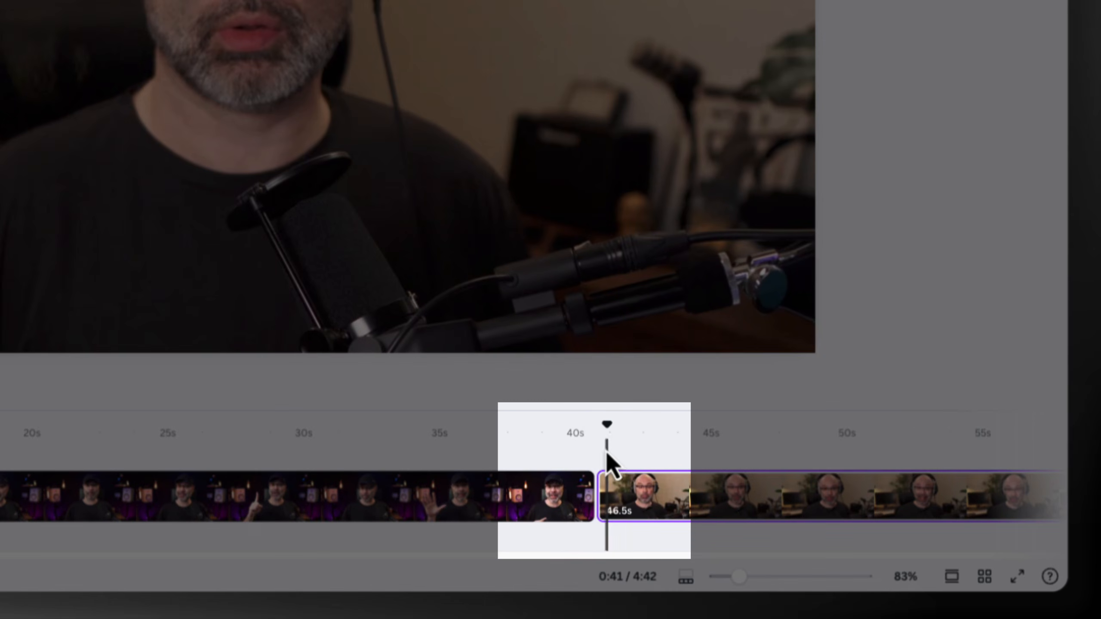
{"action": "left_click_drag", "start_coordinate": [608, 430], "coordinate": [621, 433]}
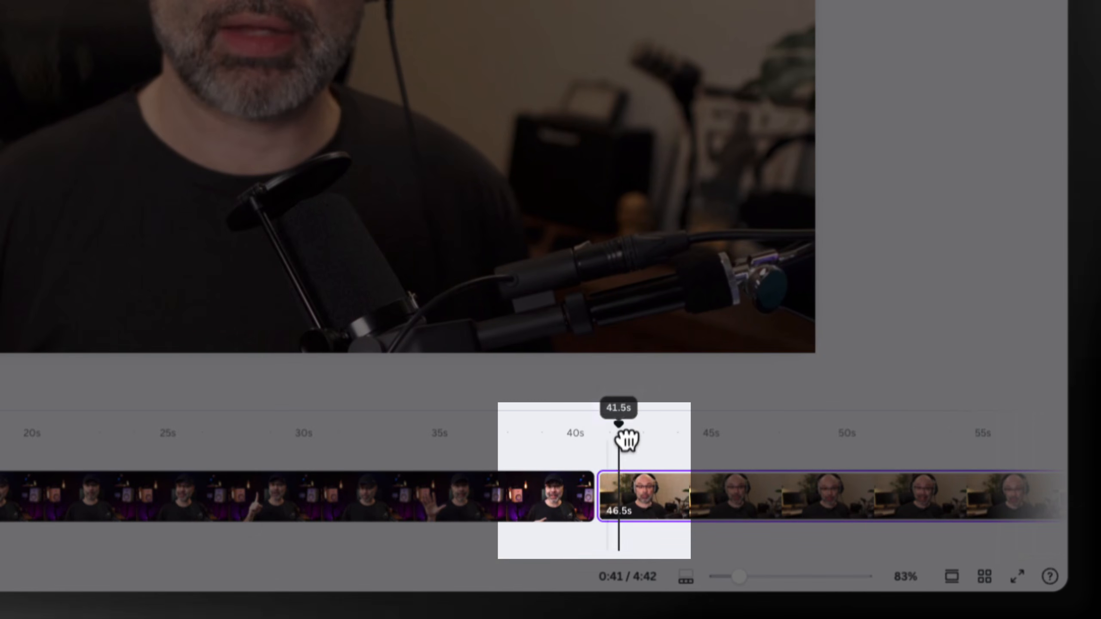
Add a 0.4-second Slide transition between the first clip and the 46.5-second clip, trying its directions and choosing downward
{"action": "mouse_move", "coordinate": [596, 498]}
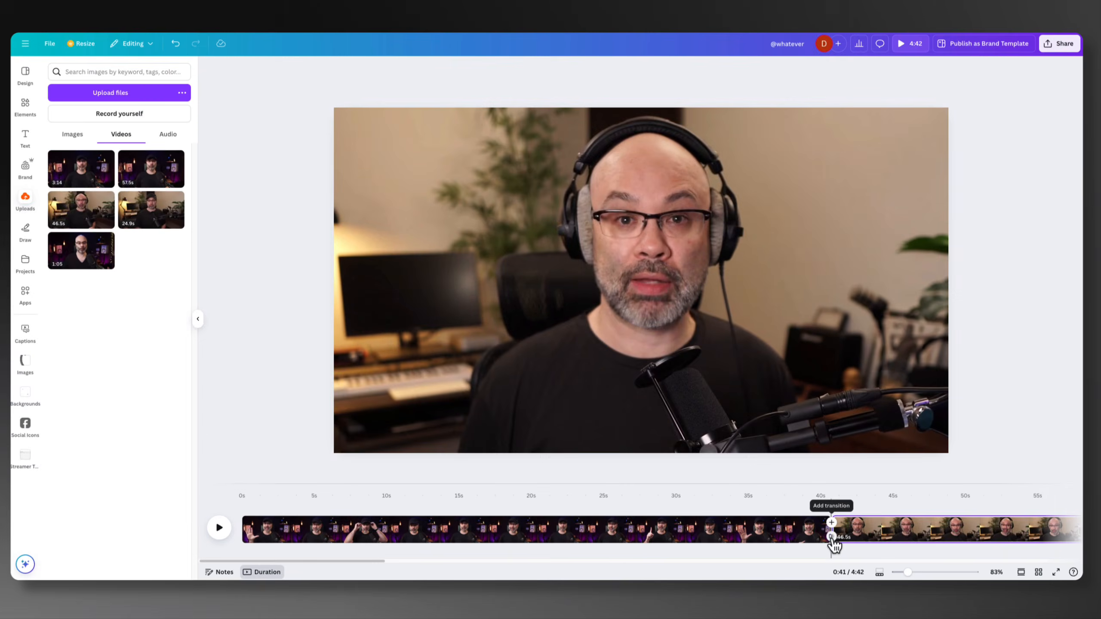
{"action": "left_click", "coordinate": [596, 510]}
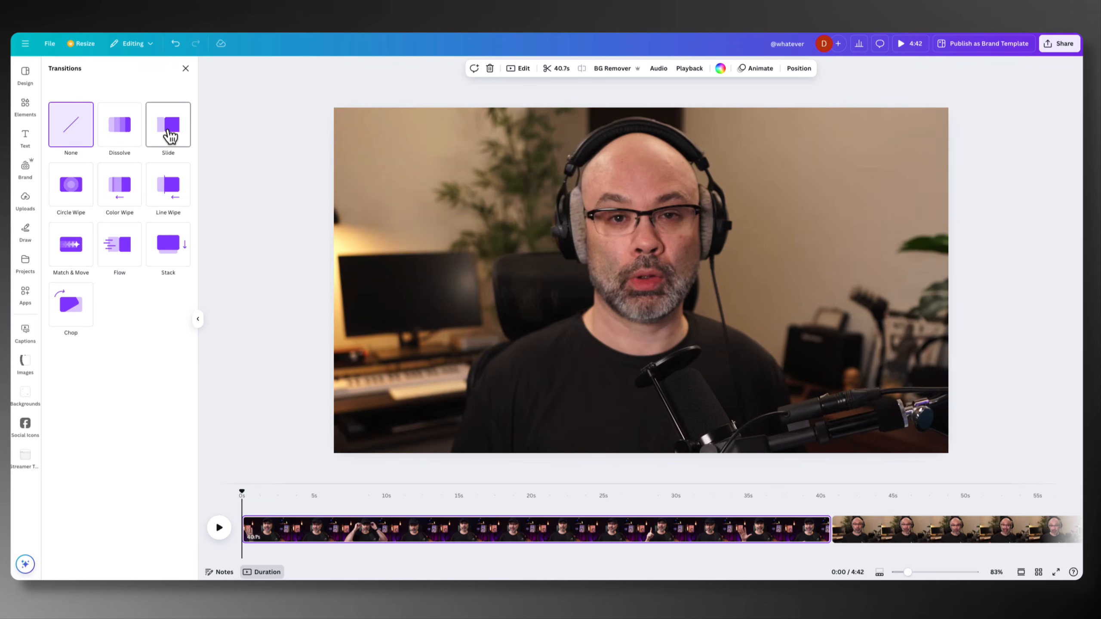
{"action": "left_click", "coordinate": [171, 136]}
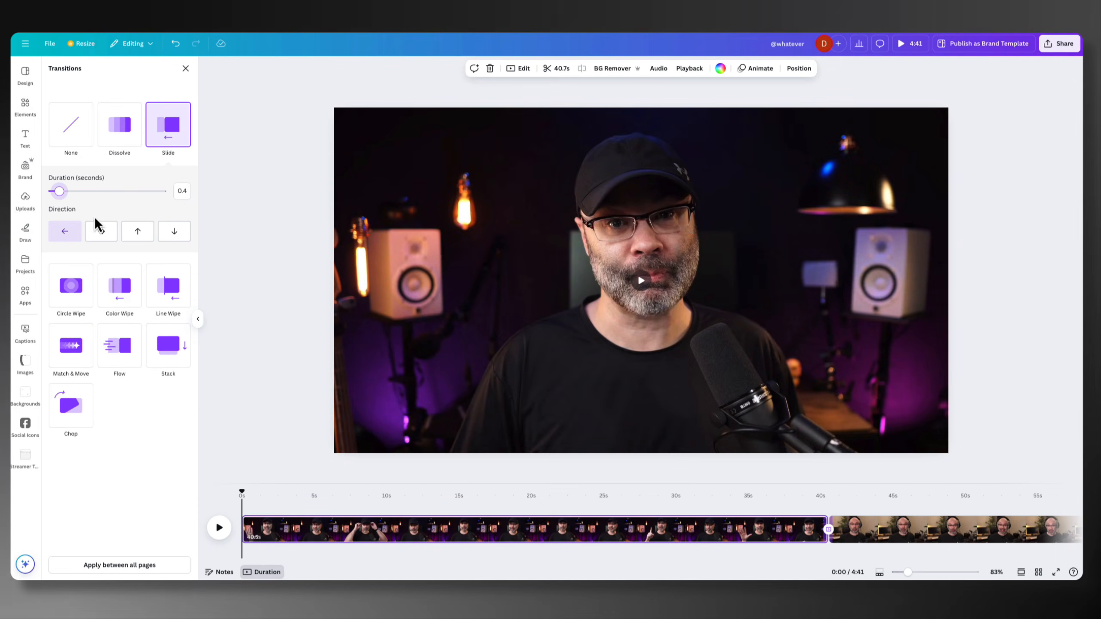
{"action": "left_click", "coordinate": [102, 233]}
{"action": "left_click", "coordinate": [140, 236]}
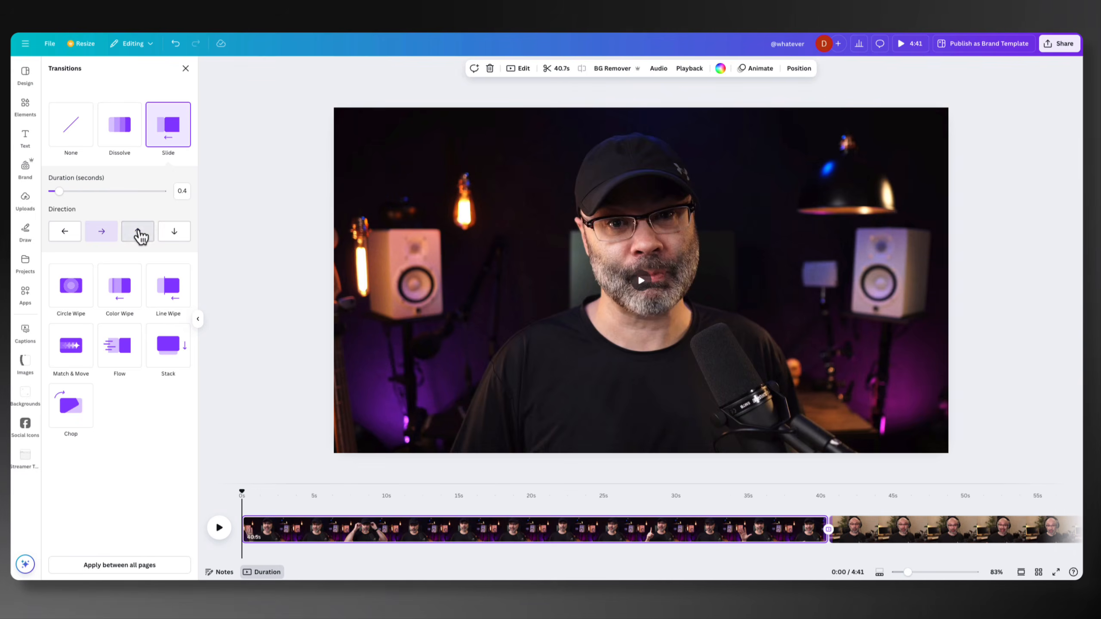
{"action": "left_click", "coordinate": [172, 239]}
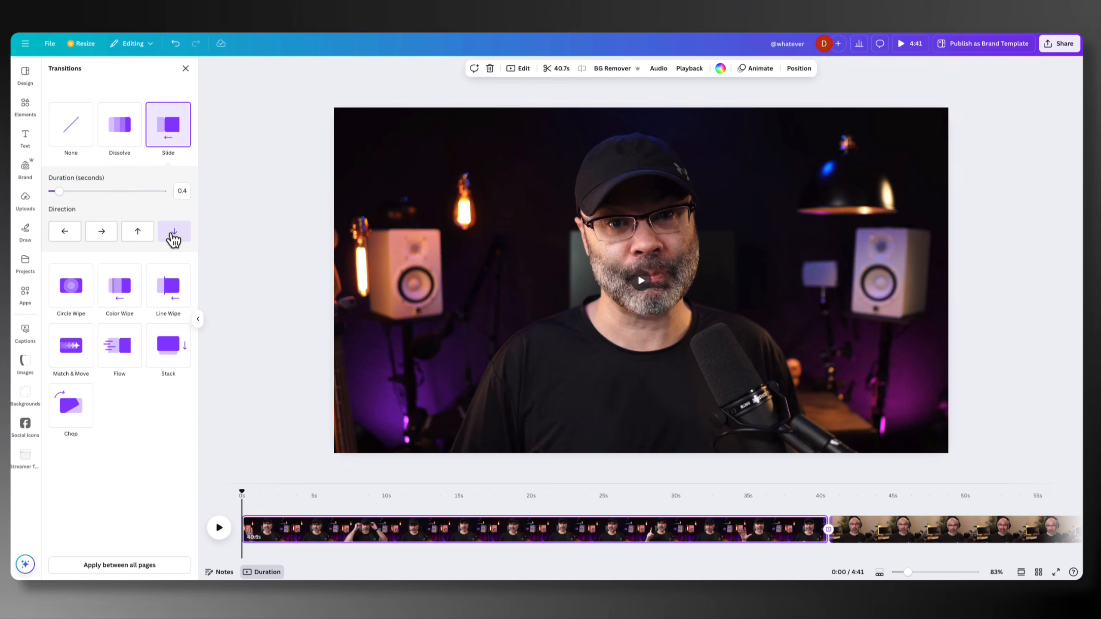
{"action": "left_click", "coordinate": [552, 442]}
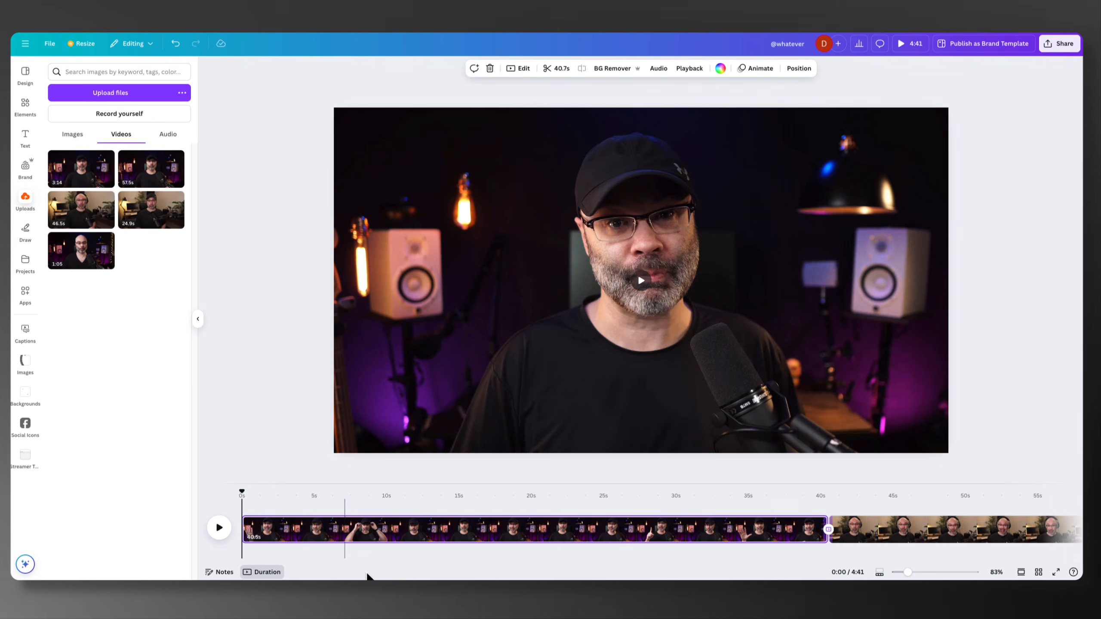
Delete the 46.5-second clip that follows the first clip on the timeline
{"action": "scroll", "coordinate": [448, 563], "scroll_direction": "right", "scroll_amount": 5}
{"action": "scroll", "coordinate": [477, 547], "scroll_direction": "right", "scroll_amount": 3}
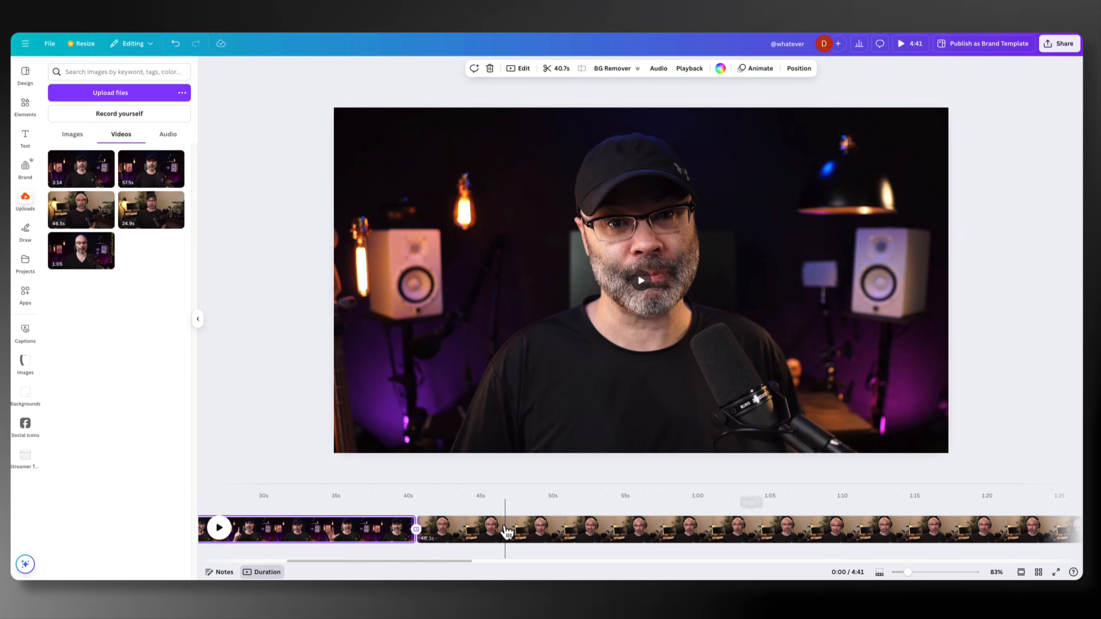
{"action": "left_click", "coordinate": [467, 530]}
{"action": "key", "text": "ctrl+z"}
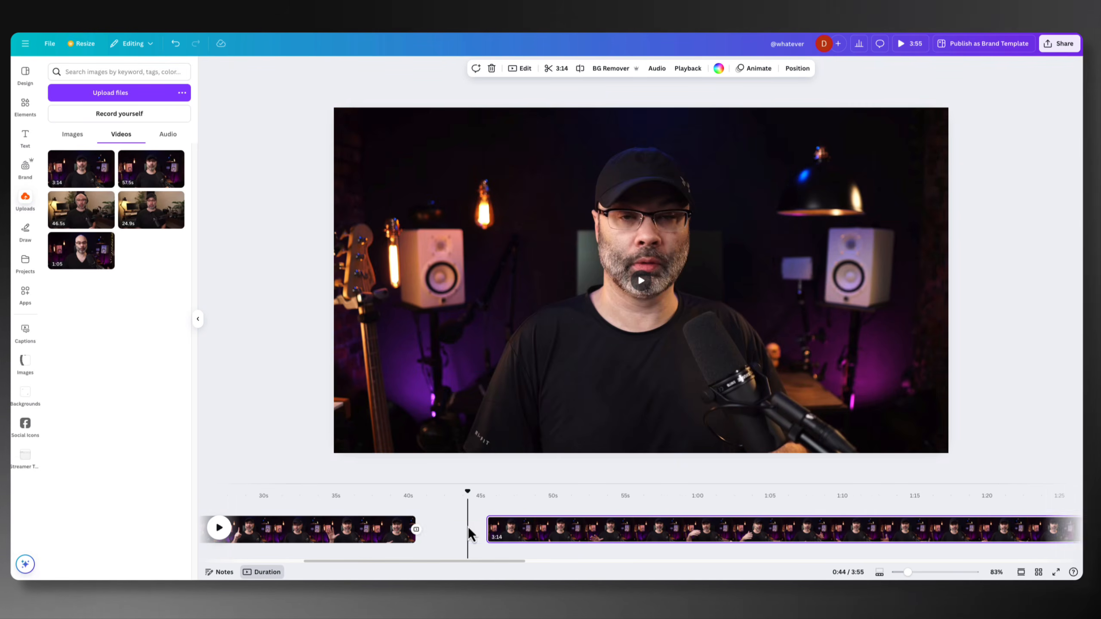
Remove the Slide transition after the first clip by choosing None, and scrub across the cut to the 3:14 clip
{"action": "left_click_drag", "start_coordinate": [468, 492], "coordinate": [422, 496]}
{"action": "left_click", "coordinate": [416, 528]}
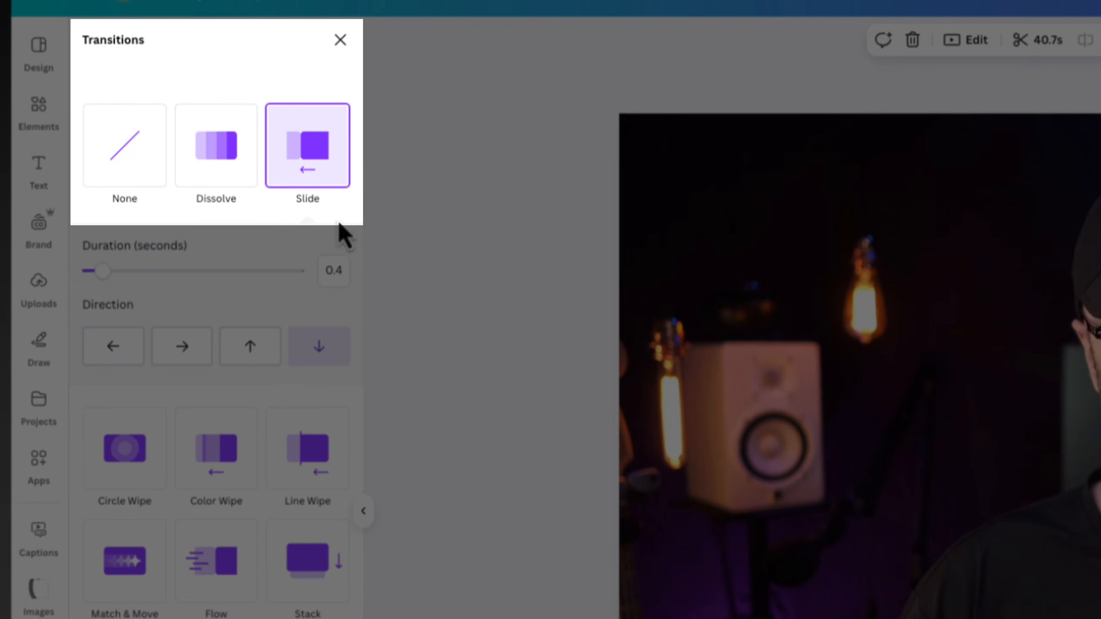
{"action": "left_click", "coordinate": [124, 167]}
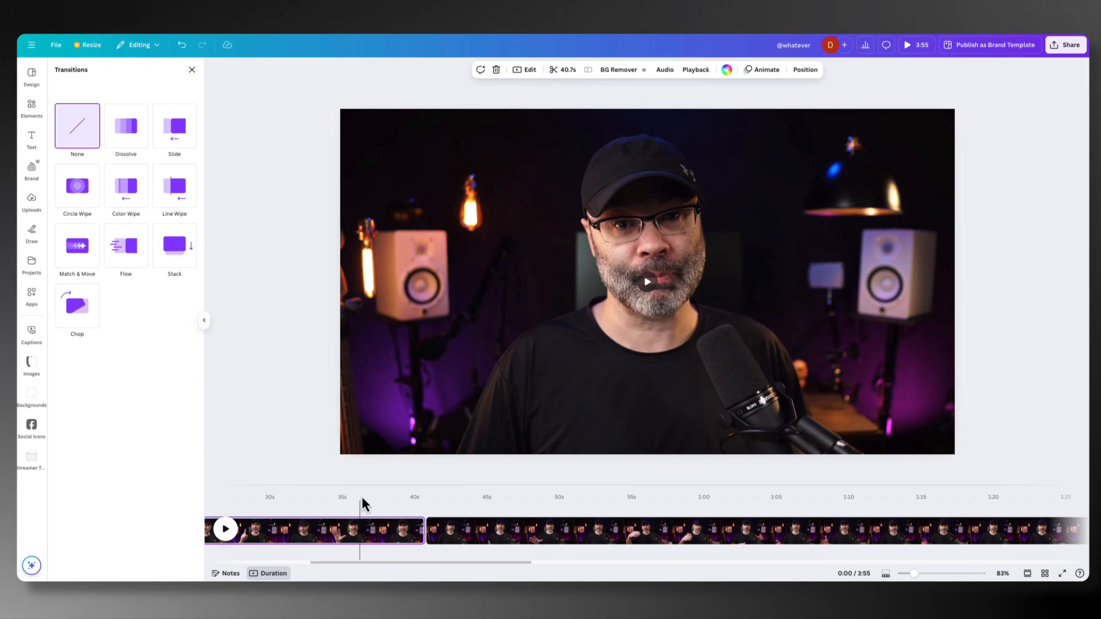
{"action": "left_click_drag", "start_coordinate": [362, 504], "coordinate": [417, 500]}
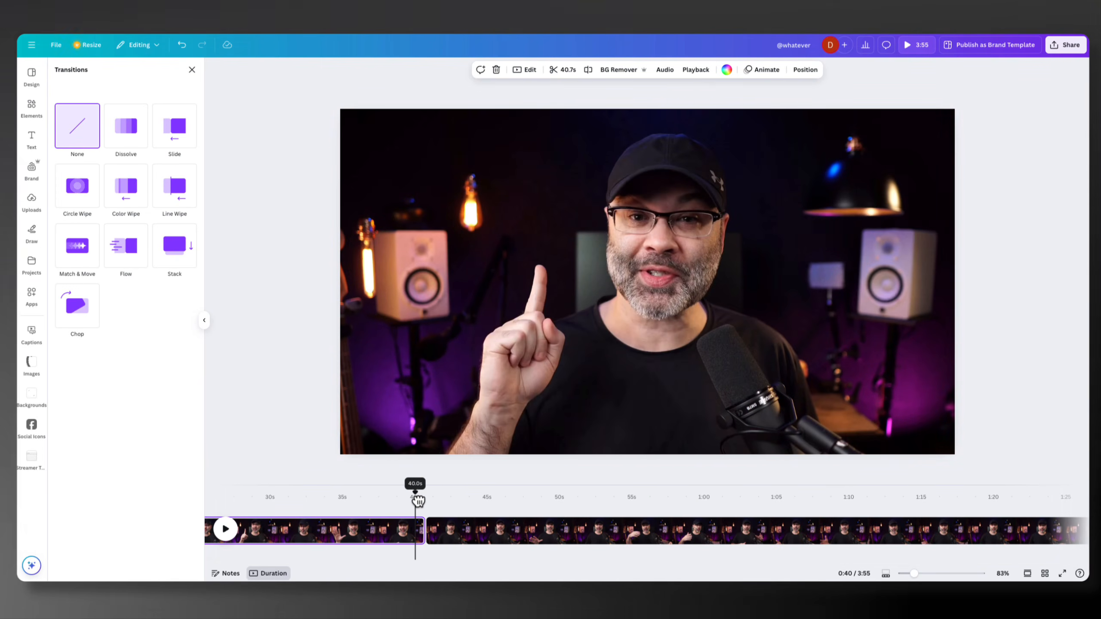
{"action": "left_click_drag", "start_coordinate": [417, 499], "coordinate": [438, 499]}
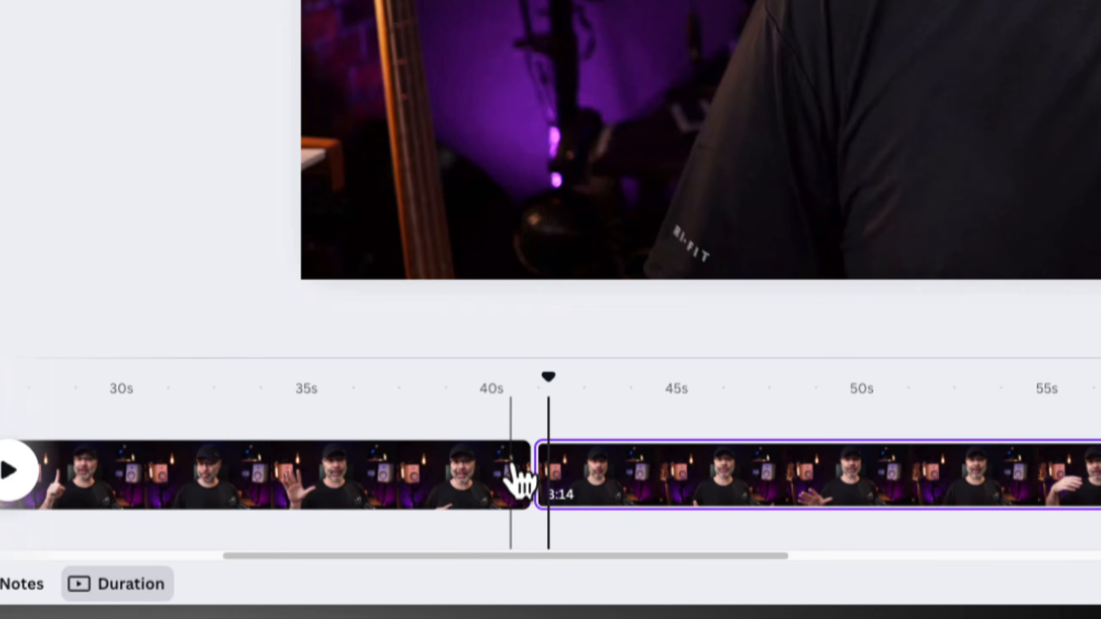
Try to extract the audio from the first clip using its page options
{"action": "left_click", "coordinate": [468, 471]}
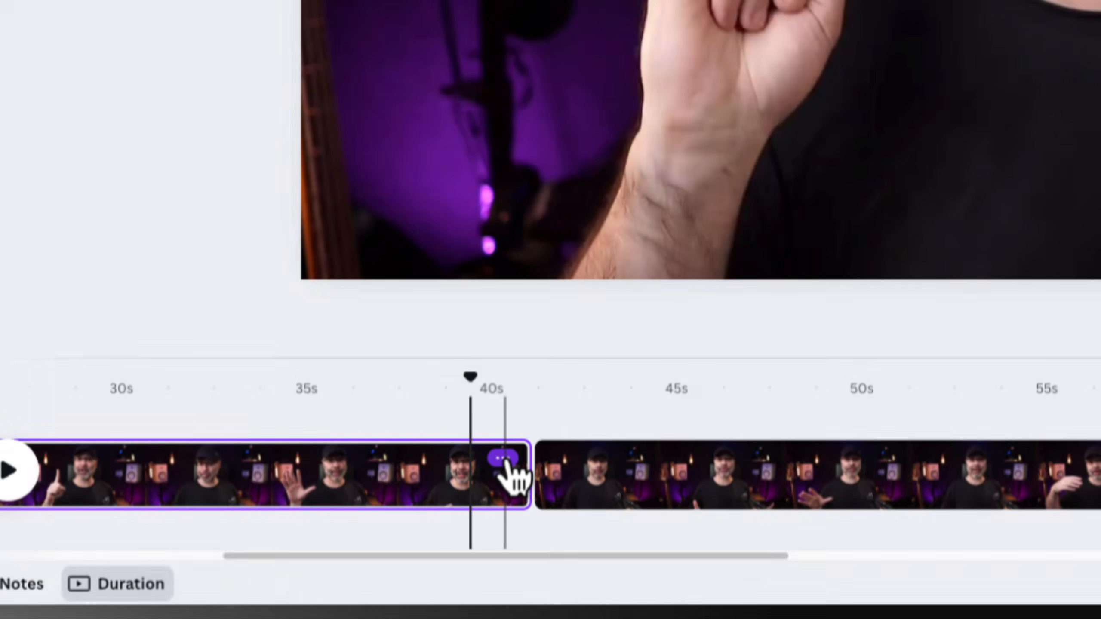
{"action": "left_click", "coordinate": [504, 458]}
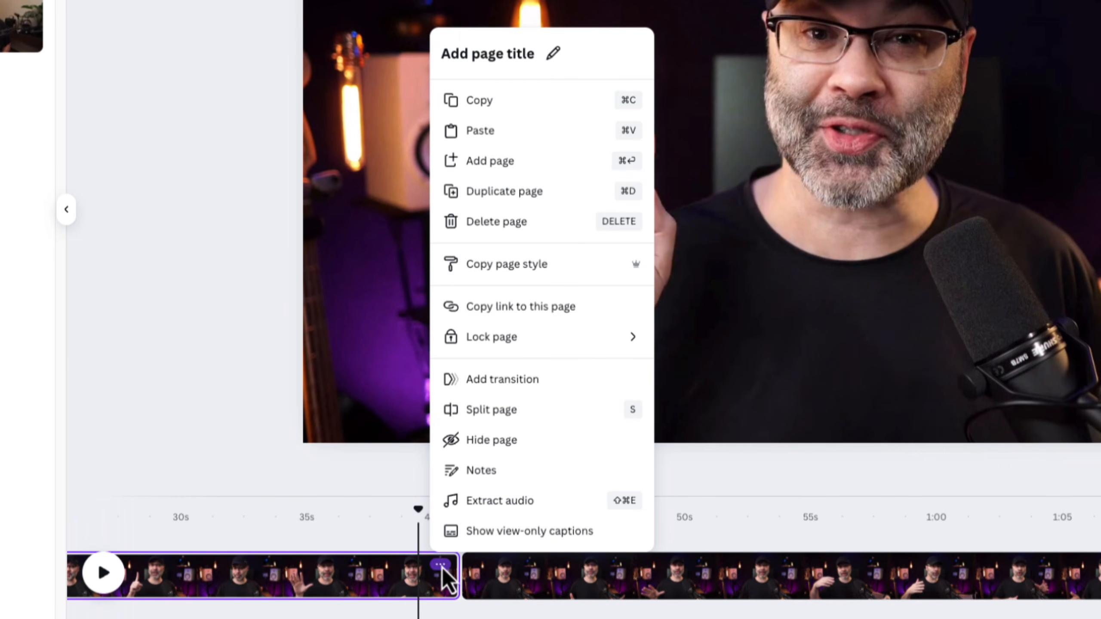
{"action": "left_click", "coordinate": [482, 499]}
{"action": "left_click", "coordinate": [483, 498]}
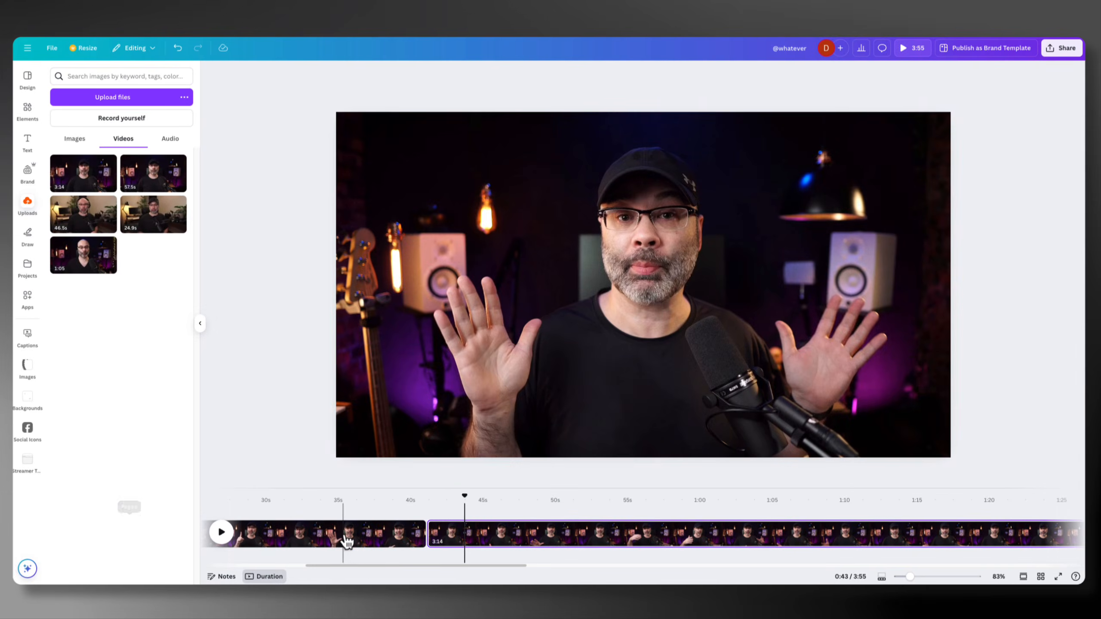
Open the first clip's edit options and show its full filter collection
{"action": "left_click", "coordinate": [347, 540]}
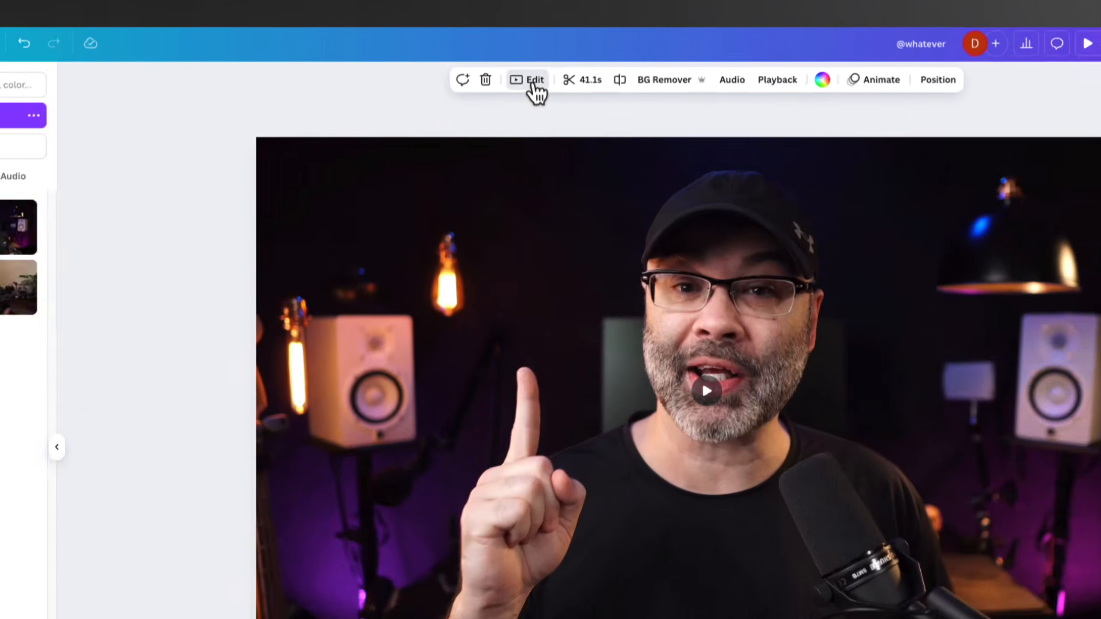
{"action": "left_click", "coordinate": [539, 91]}
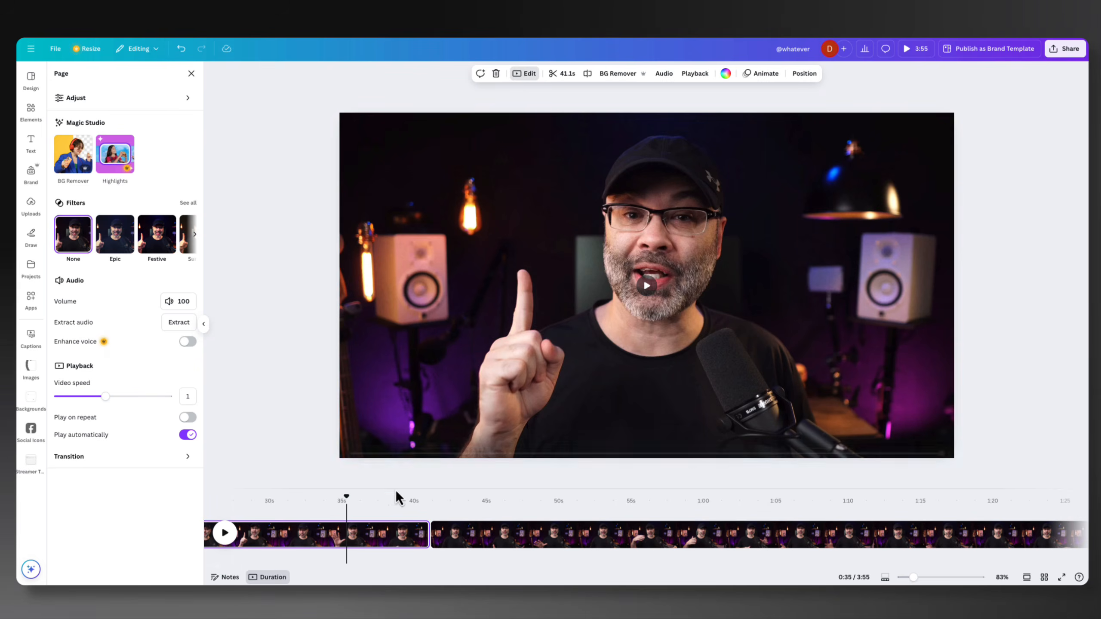
{"action": "left_click", "coordinate": [334, 529]}
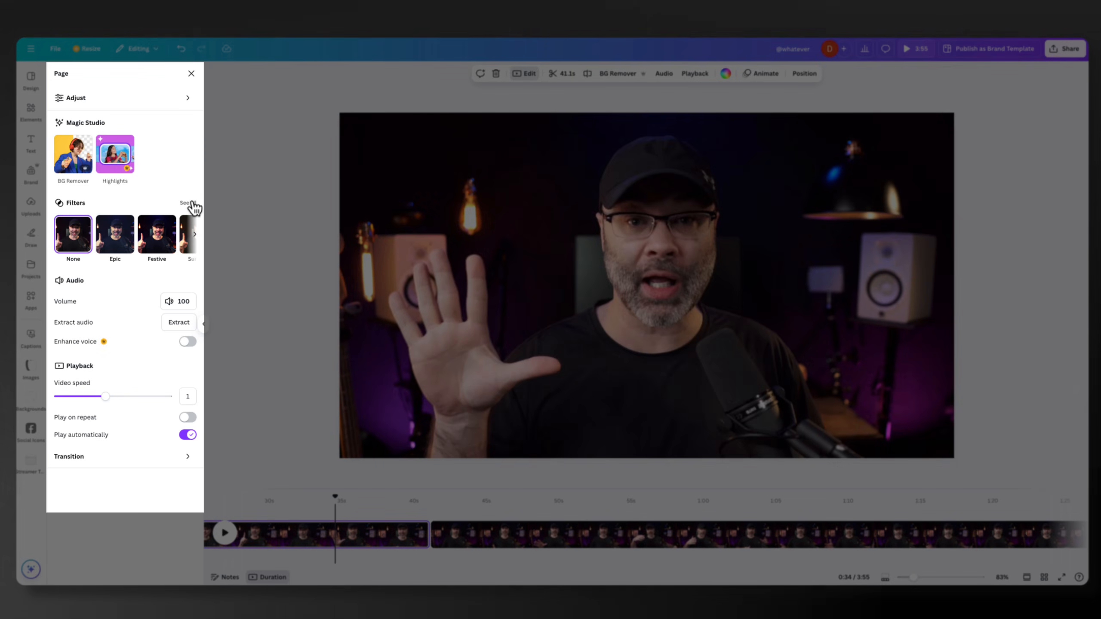
{"action": "left_click", "coordinate": [190, 203]}
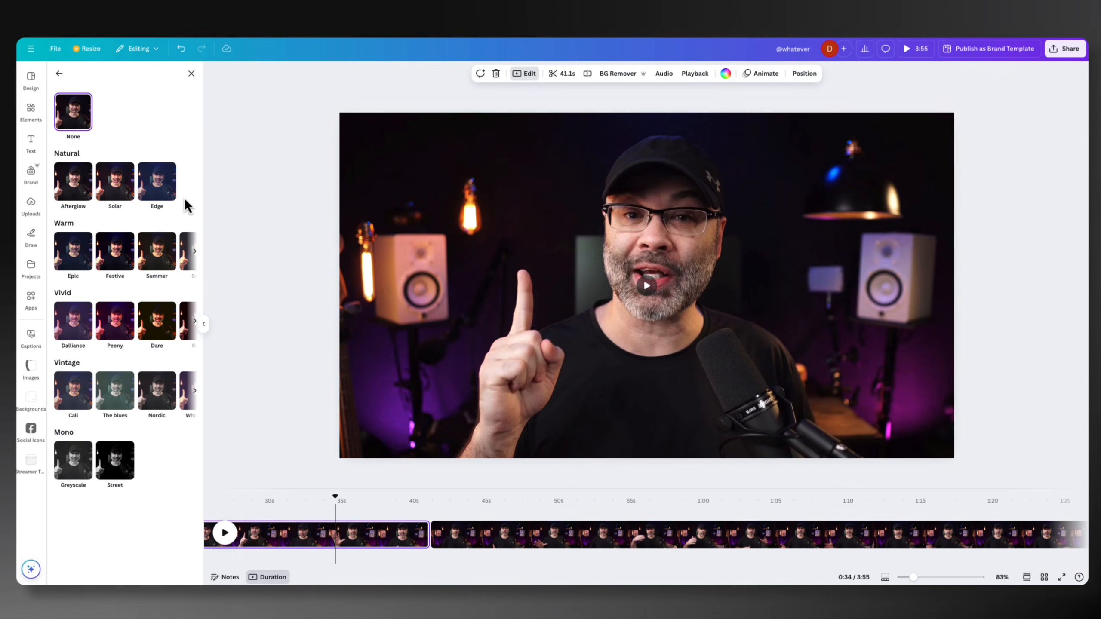
Try the Edge, Solar and Afterglow filters on the first clip, scrubbing to check the look, and reset the filter to None
{"action": "left_click", "coordinate": [157, 183]}
{"action": "left_click", "coordinate": [129, 189]}
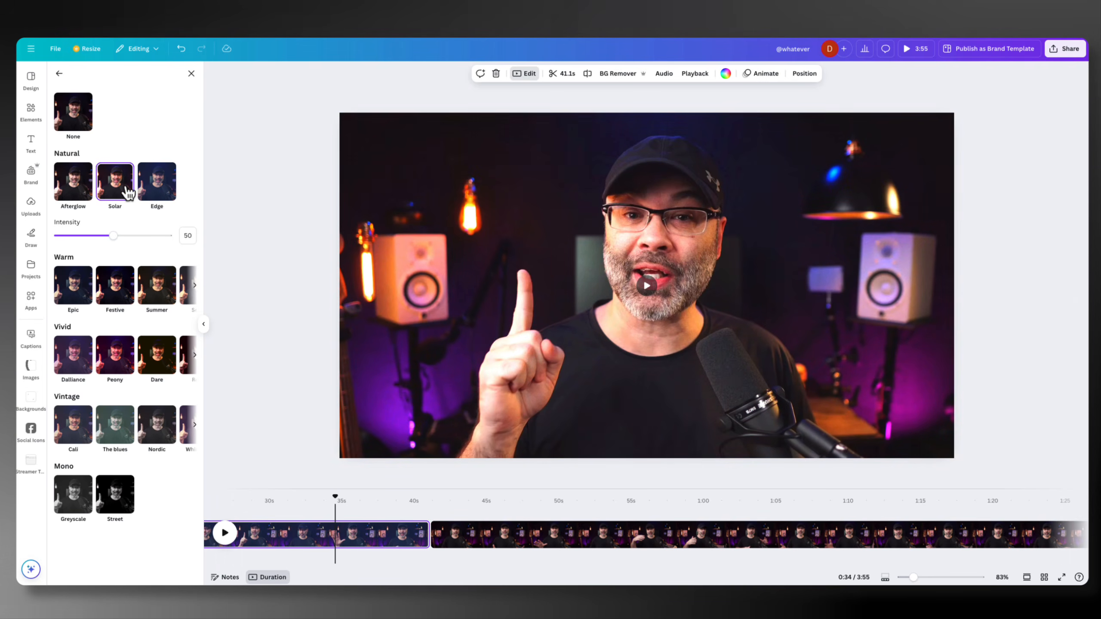
{"action": "left_click_drag", "start_coordinate": [338, 499], "coordinate": [256, 503]}
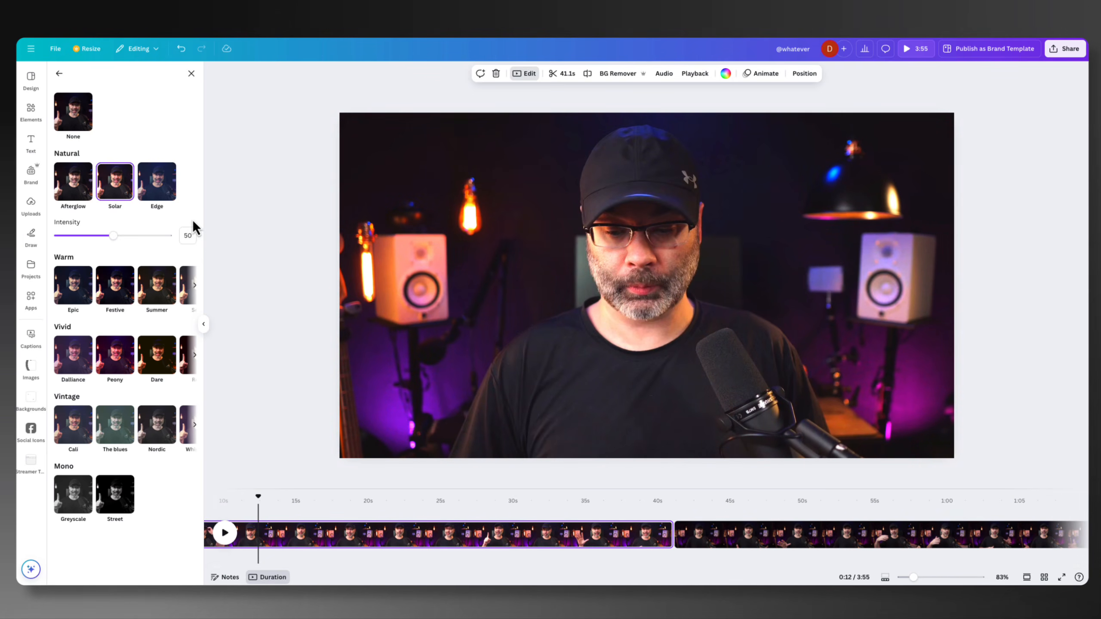
{"action": "left_click", "coordinate": [154, 189]}
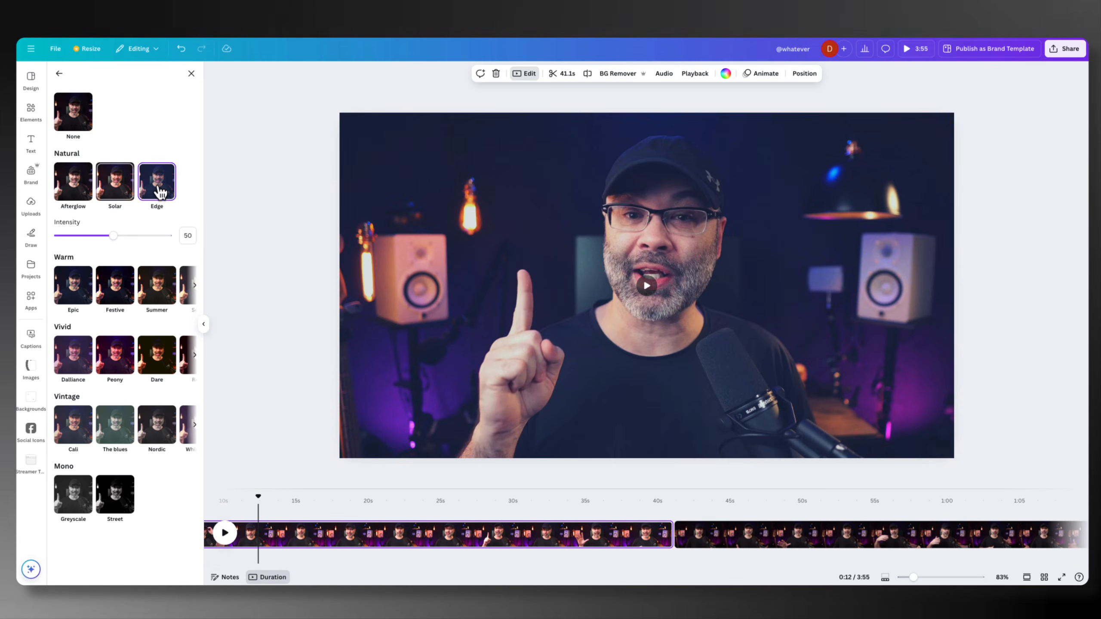
{"action": "left_click", "coordinate": [83, 174]}
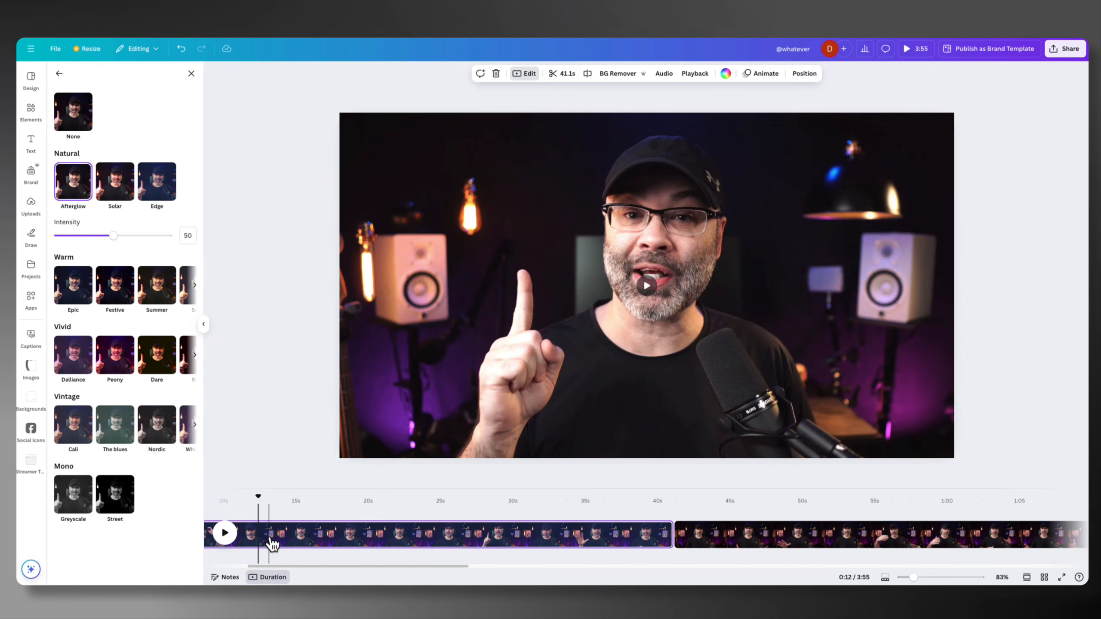
{"action": "left_click", "coordinate": [79, 126]}
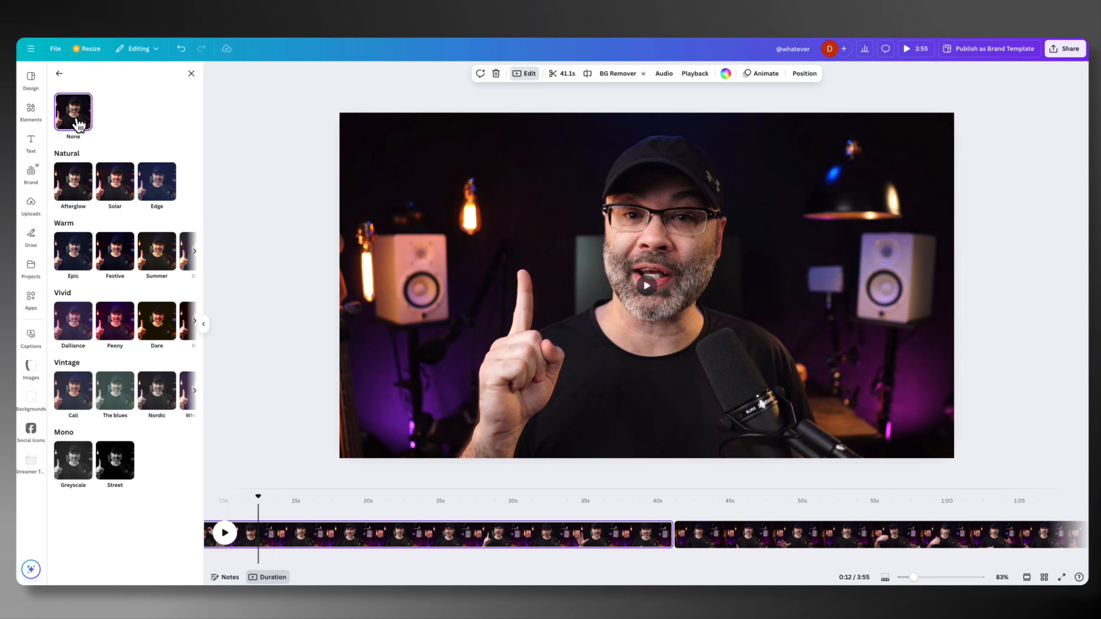
Apply the Solar filter to the first clip with an intensity of 6
{"action": "left_click", "coordinate": [133, 199]}
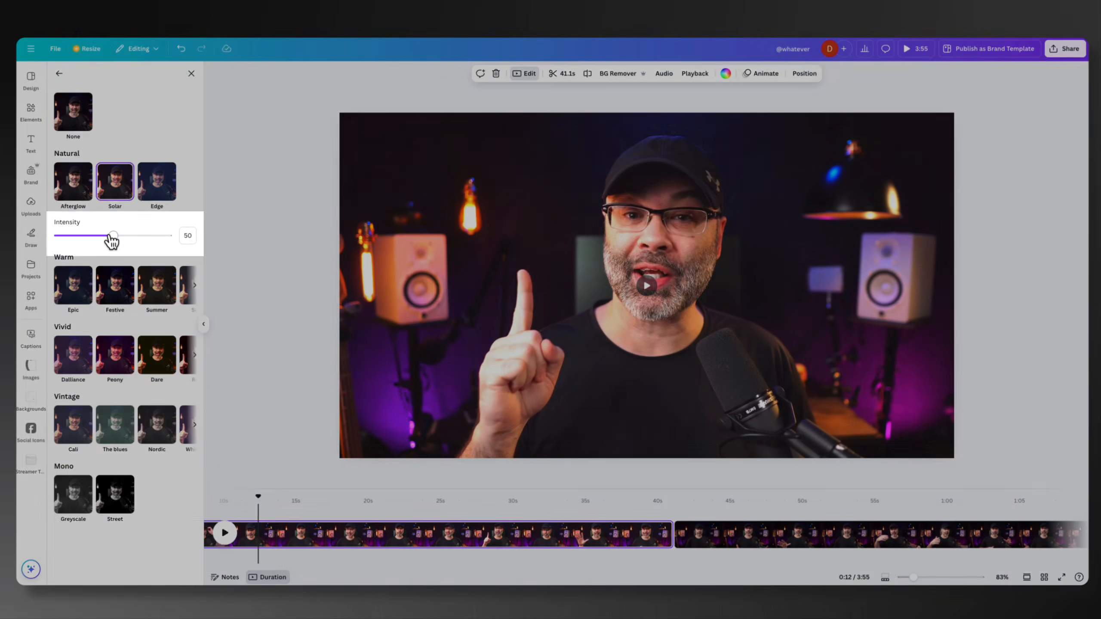
{"action": "left_click_drag", "start_coordinate": [109, 237], "coordinate": [66, 241]}
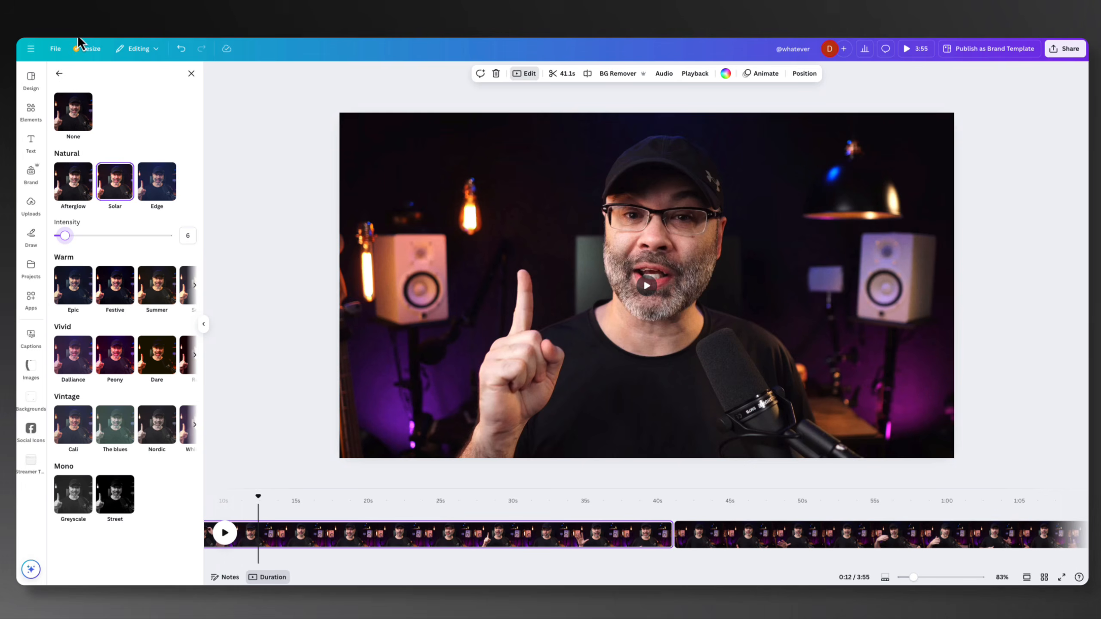
{"action": "left_click", "coordinate": [59, 73]}
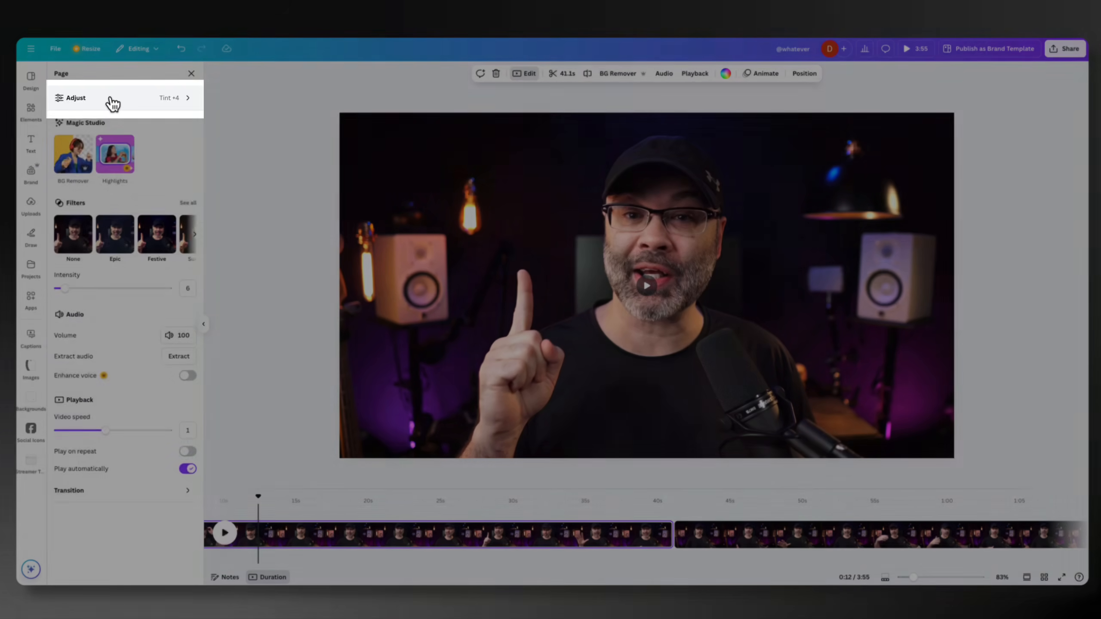
Adjust the first clip to Warmth -16, Brightness 6, Contrast 11, Vibrance 1 and Saturation 8, and try the Vignette setting
{"action": "left_click", "coordinate": [108, 101]}
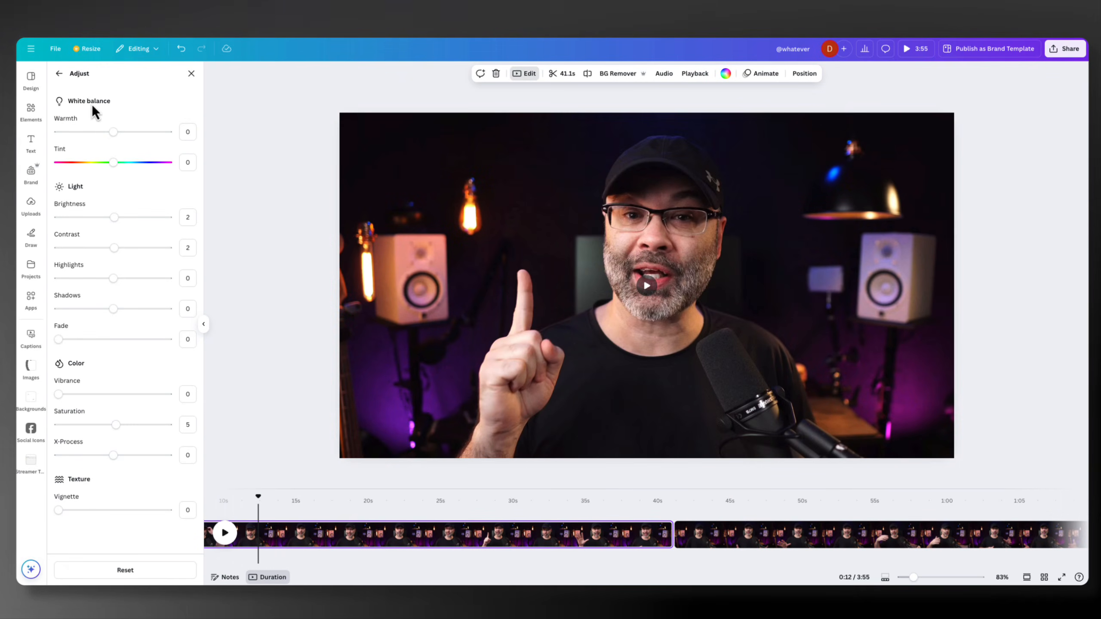
{"action": "left_click_drag", "start_coordinate": [113, 133], "coordinate": [102, 133]}
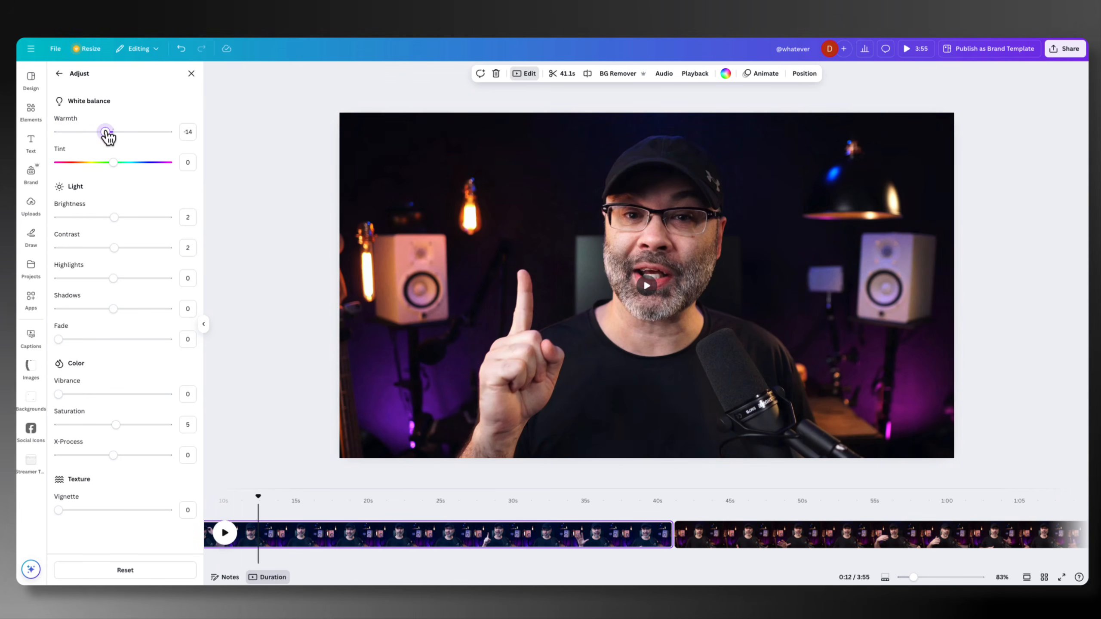
{"action": "left_click_drag", "start_coordinate": [100, 133], "coordinate": [119, 133]}
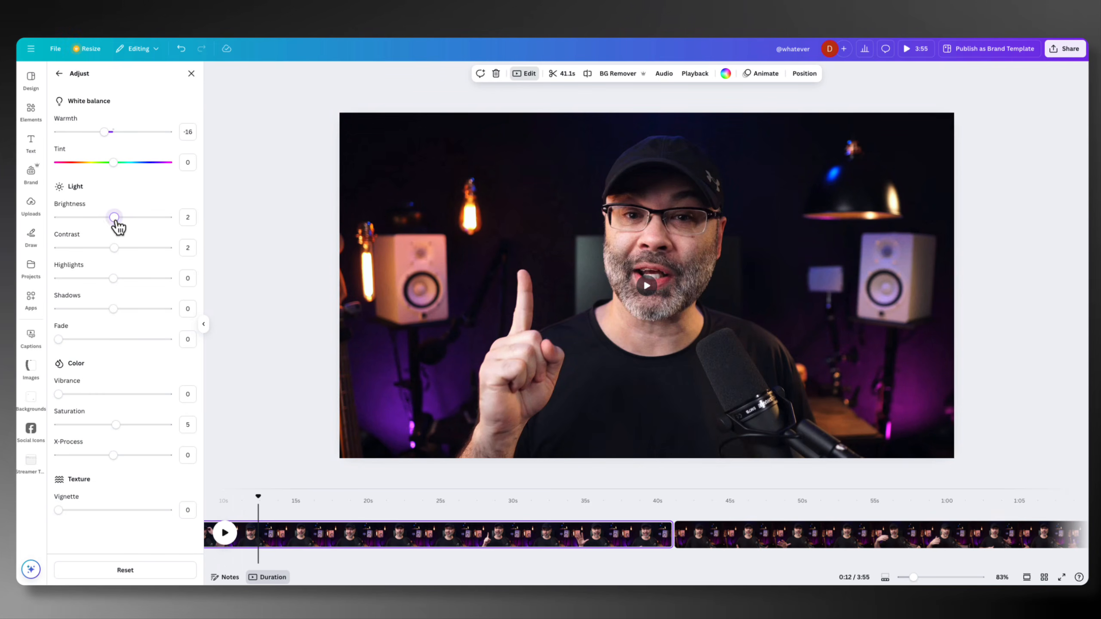
{"action": "left_click_drag", "start_coordinate": [119, 218], "coordinate": [116, 248]}
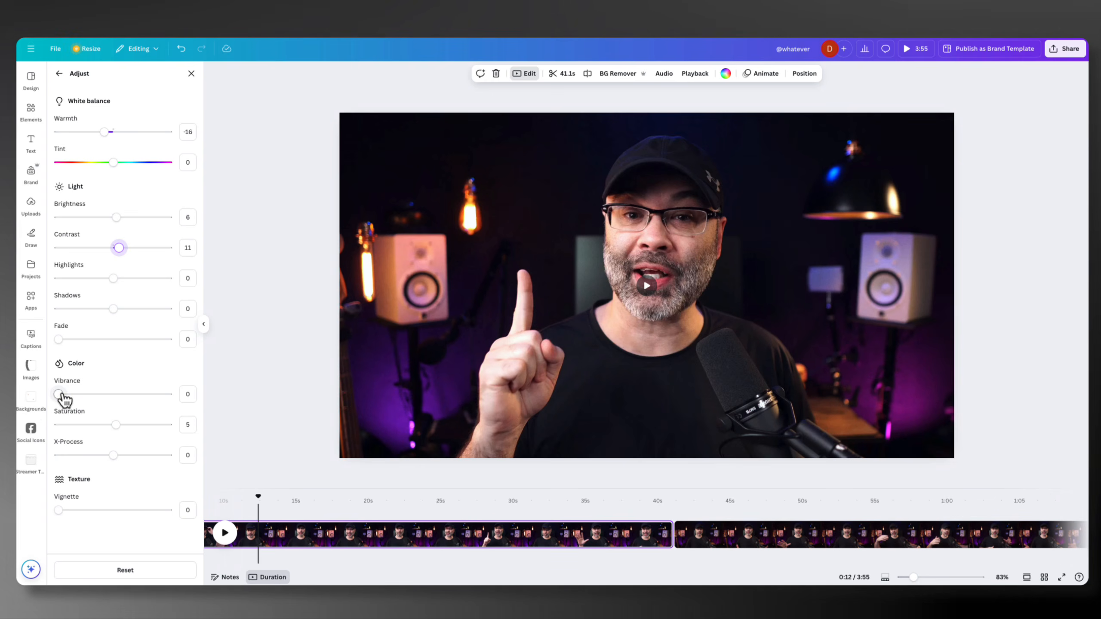
{"action": "mouse_move", "coordinate": [59, 394]}
{"action": "left_mouse_down"}
{"action": "mouse_move", "coordinate": [100, 394]}
{"action": "mouse_move", "coordinate": [63, 396]}
{"action": "left_mouse_up"}
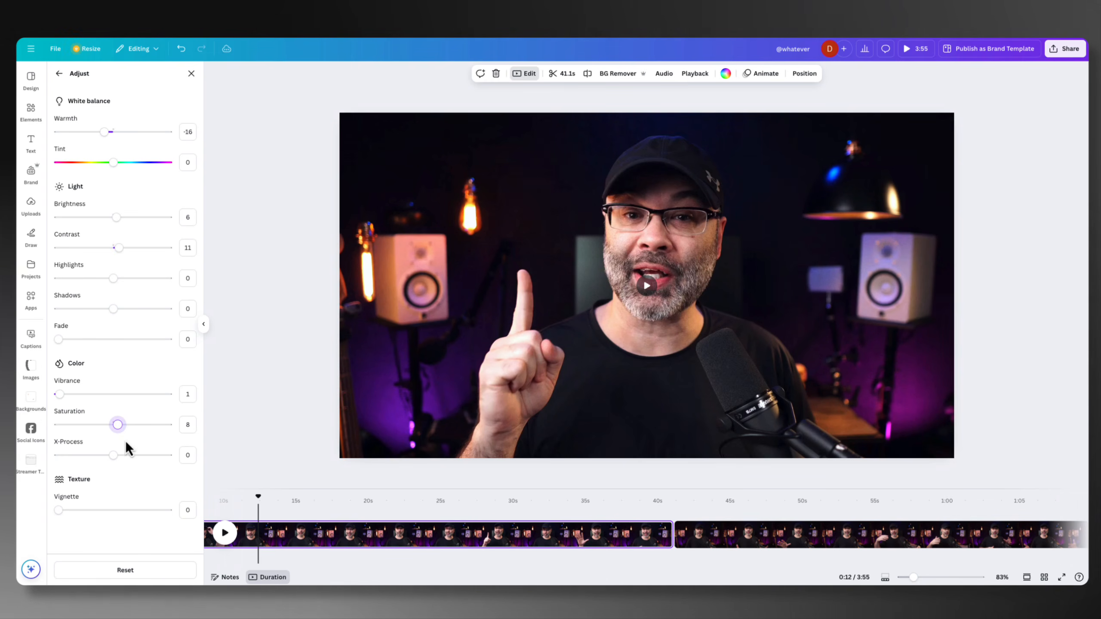
{"action": "left_click_drag", "start_coordinate": [68, 513], "coordinate": [110, 521]}
{"action": "left_click", "coordinate": [58, 74]}
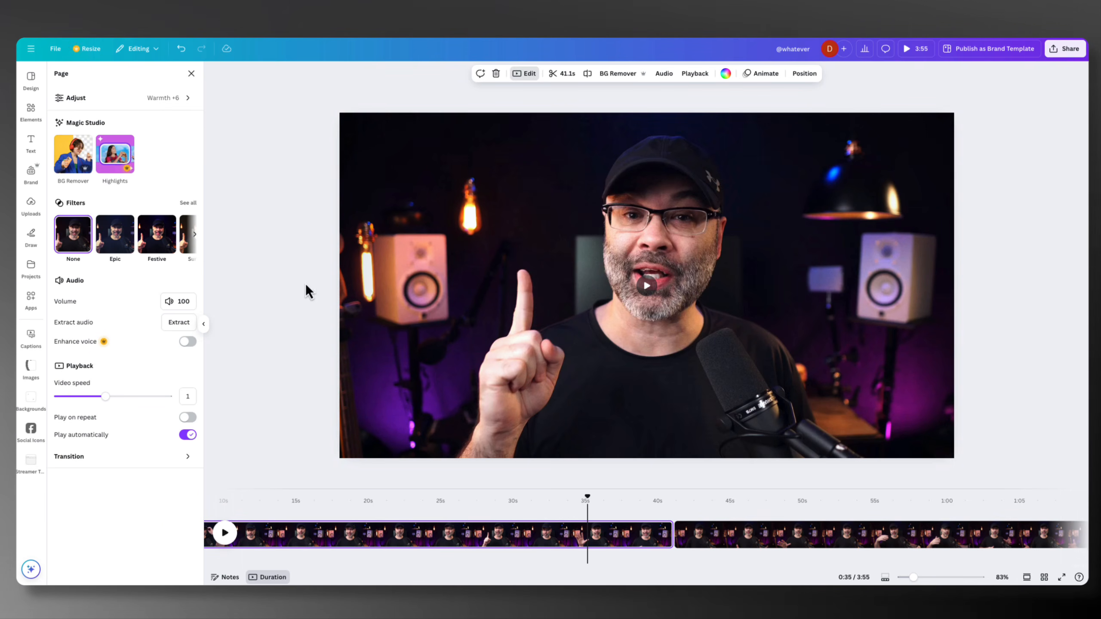
Move the playhead back to the start of the timeline
{"action": "left_click", "coordinate": [283, 511]}
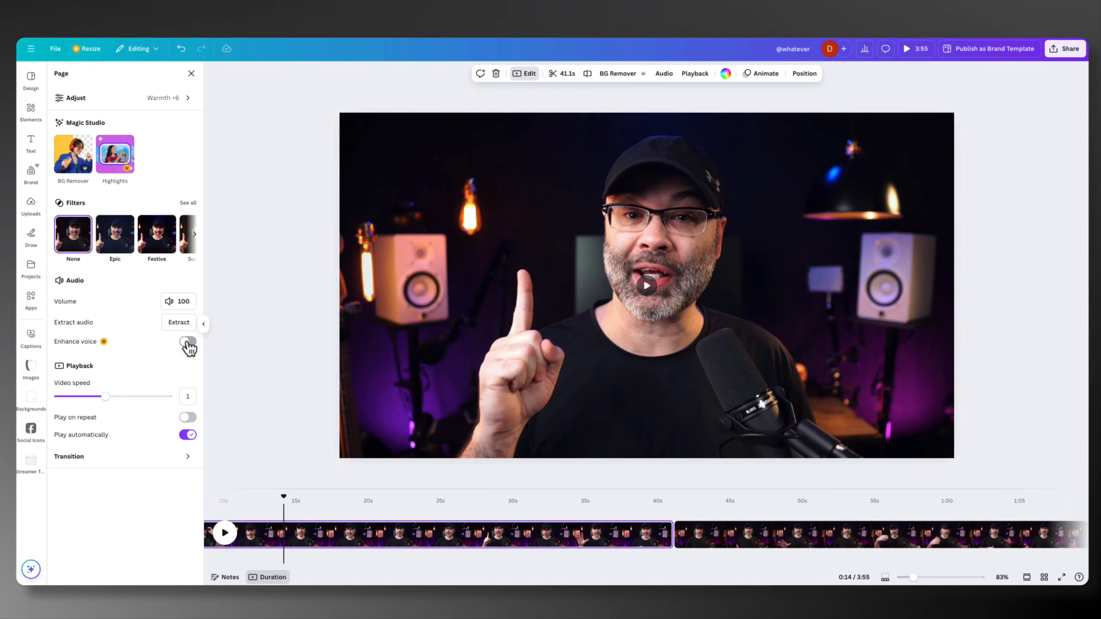
{"action": "left_click_drag", "start_coordinate": [283, 499], "coordinate": [276, 501]}
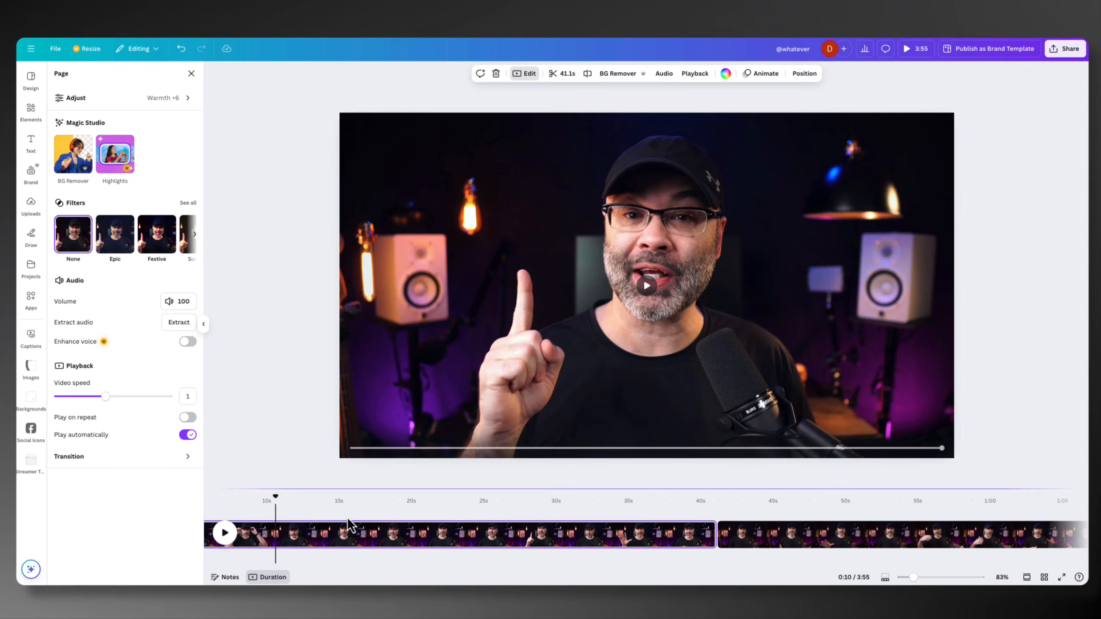
{"action": "left_click_drag", "start_coordinate": [282, 508], "coordinate": [309, 501]}
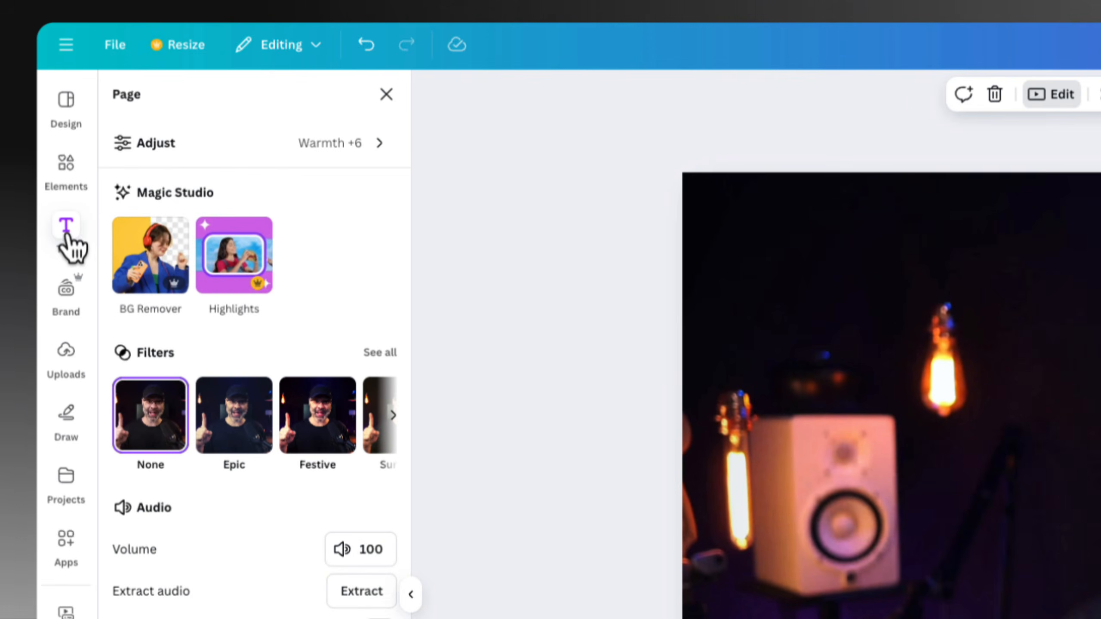
Browse the text styles and font combinations, and add a default heading over the first clip
{"action": "left_click", "coordinate": [66, 227]}
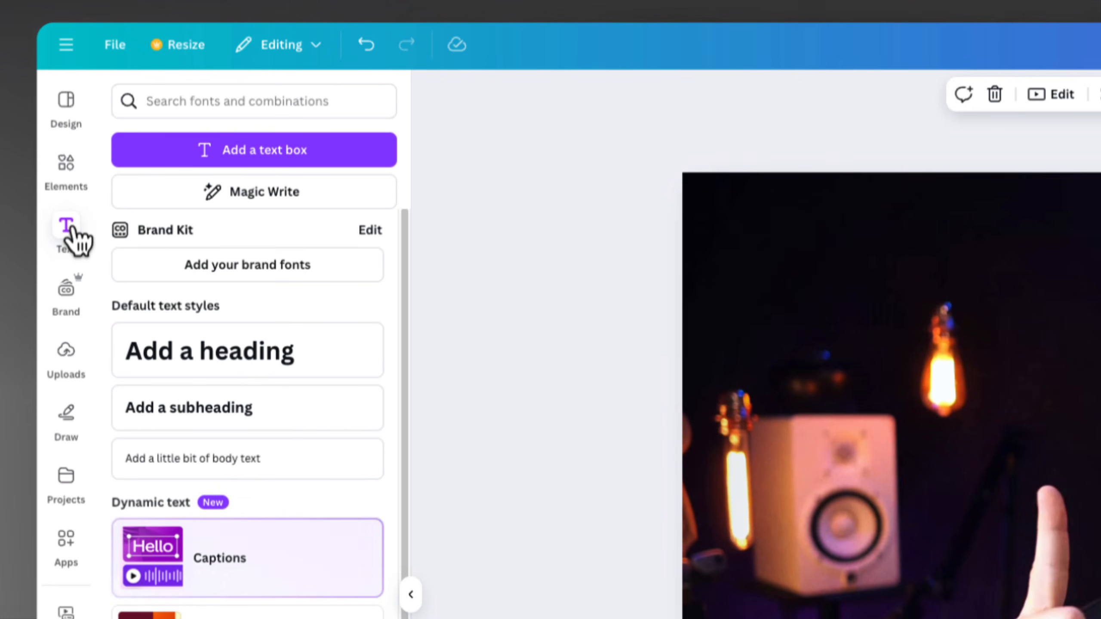
{"action": "scroll", "coordinate": [369, 474], "scroll_direction": "down", "scroll_amount": 6}
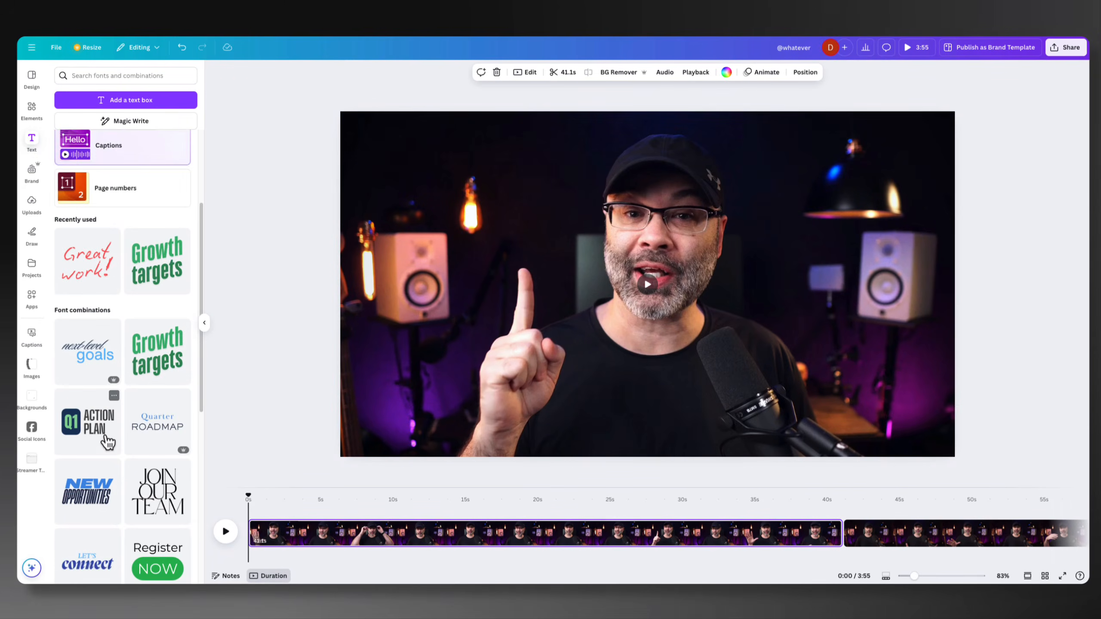
{"action": "scroll", "coordinate": [135, 545], "scroll_direction": "down", "scroll_amount": 3}
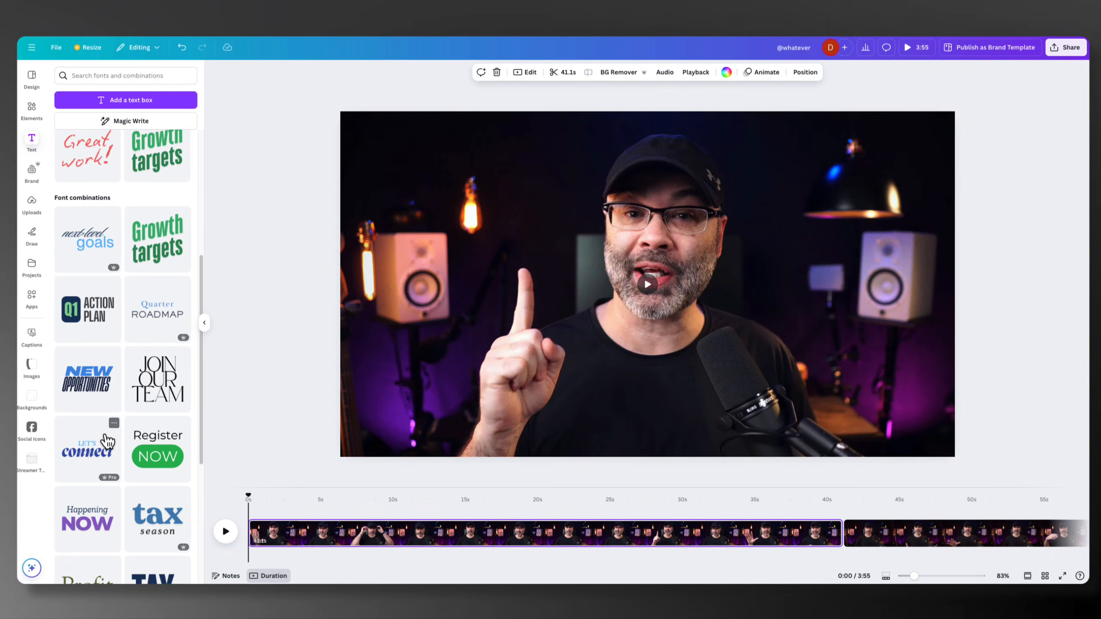
{"action": "scroll", "coordinate": [108, 435], "scroll_direction": "up", "scroll_amount": 5}
{"action": "left_click", "coordinate": [108, 305]}
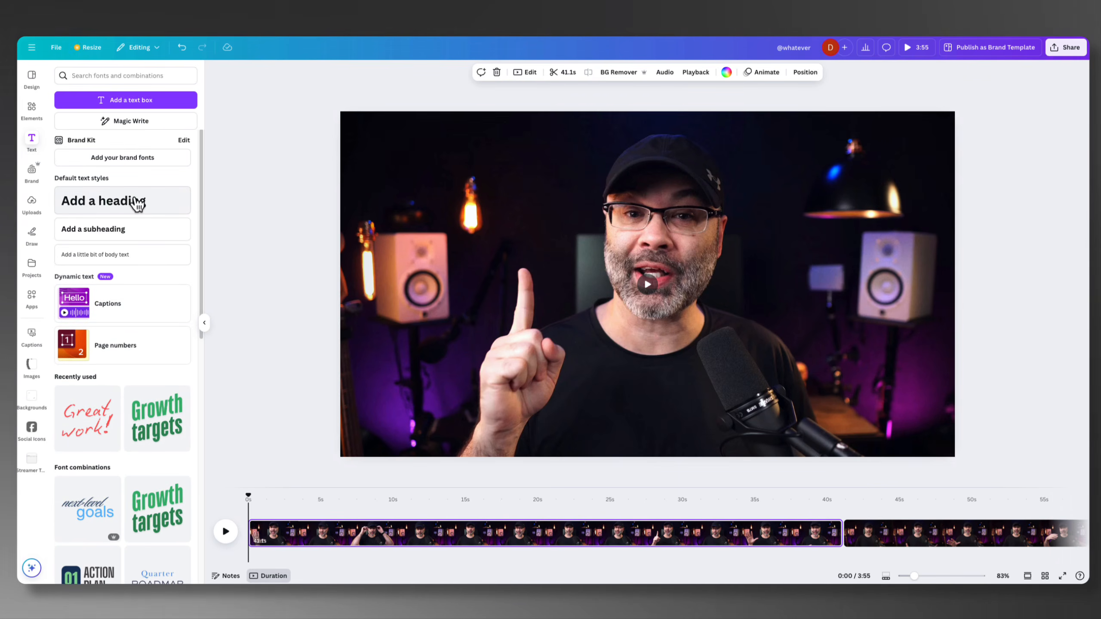
{"action": "left_click", "coordinate": [124, 207]}
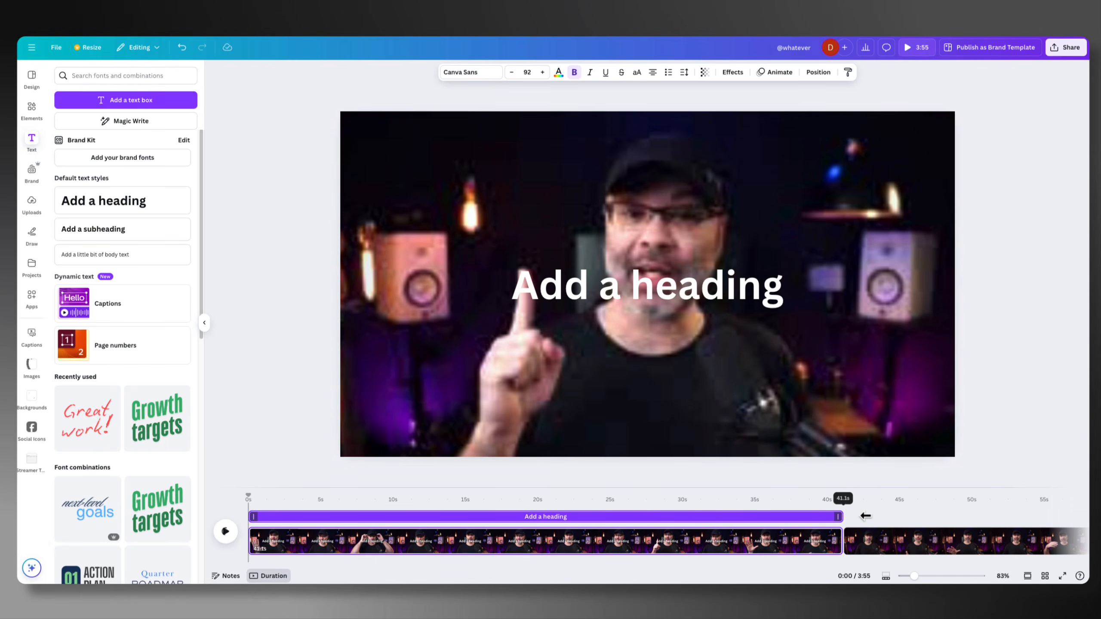
Trim the heading on the timeline so it runs from about 1 second to 20 seconds
{"action": "left_click_drag", "start_coordinate": [864, 516], "coordinate": [544, 515]}
{"action": "mouse_move", "coordinate": [445, 518]}
{"action": "left_mouse_down"}
{"action": "mouse_move", "coordinate": [576, 520]}
{"action": "mouse_move", "coordinate": [458, 524]}
{"action": "left_mouse_up"}
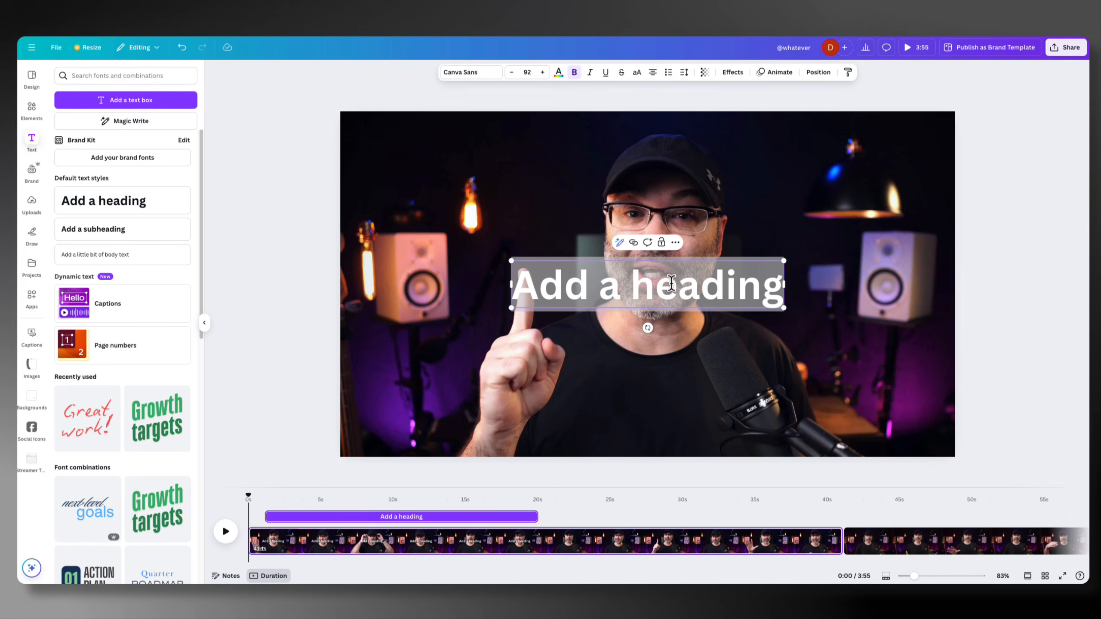
{"action": "left_click", "coordinate": [714, 328]}
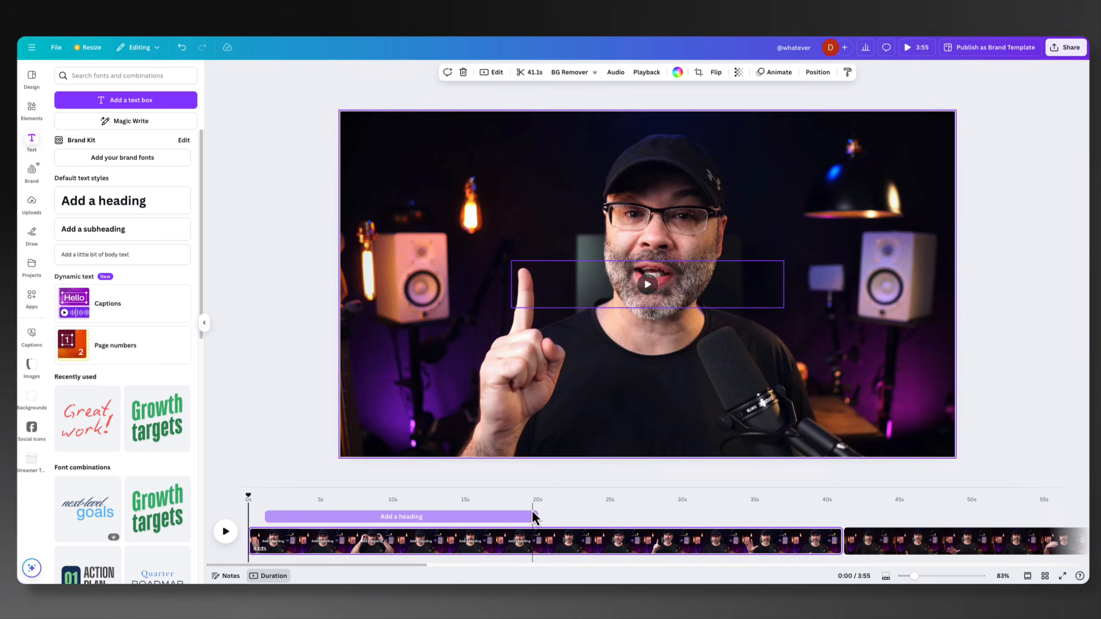
Place the playhead at 0:18 within the heading and reposition the heading to the lower middle of the frame
{"action": "left_click", "coordinate": [522, 516]}
{"action": "mouse_move", "coordinate": [595, 295]}
{"action": "left_mouse_down"}
{"action": "mouse_move", "coordinate": [543, 314]}
{"action": "mouse_move", "coordinate": [491, 358]}
{"action": "mouse_move", "coordinate": [549, 275]}
{"action": "mouse_move", "coordinate": [497, 302]}
{"action": "mouse_move", "coordinate": [521, 368]}
{"action": "mouse_move", "coordinate": [603, 301]}
{"action": "mouse_move", "coordinate": [563, 308]}
{"action": "mouse_move", "coordinate": [586, 295]}
{"action": "left_mouse_up"}
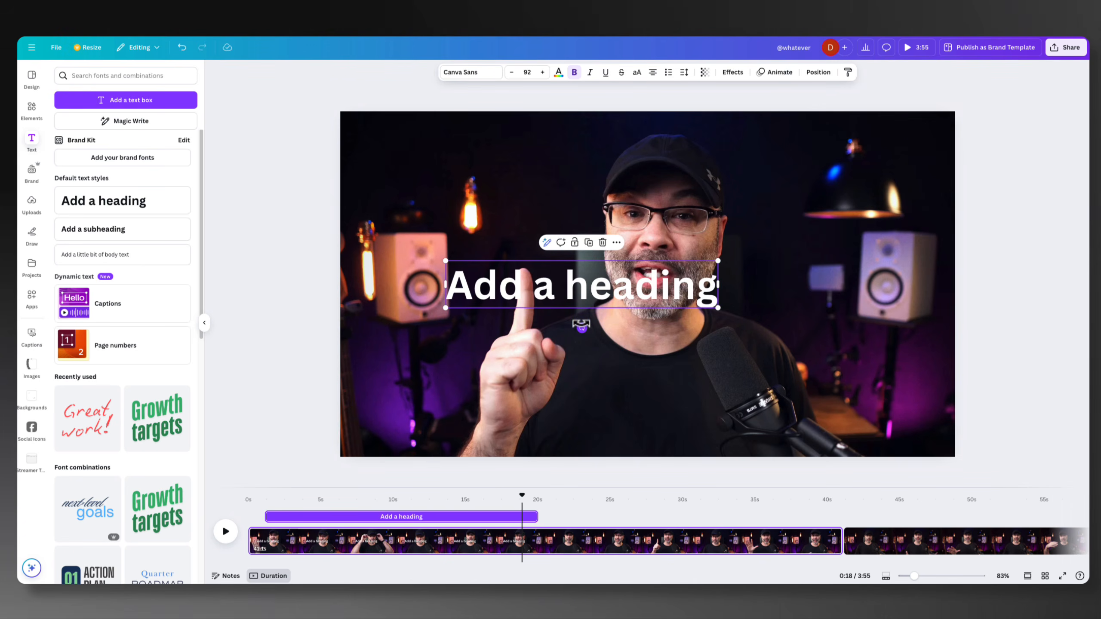
{"action": "left_click", "coordinate": [612, 325]}
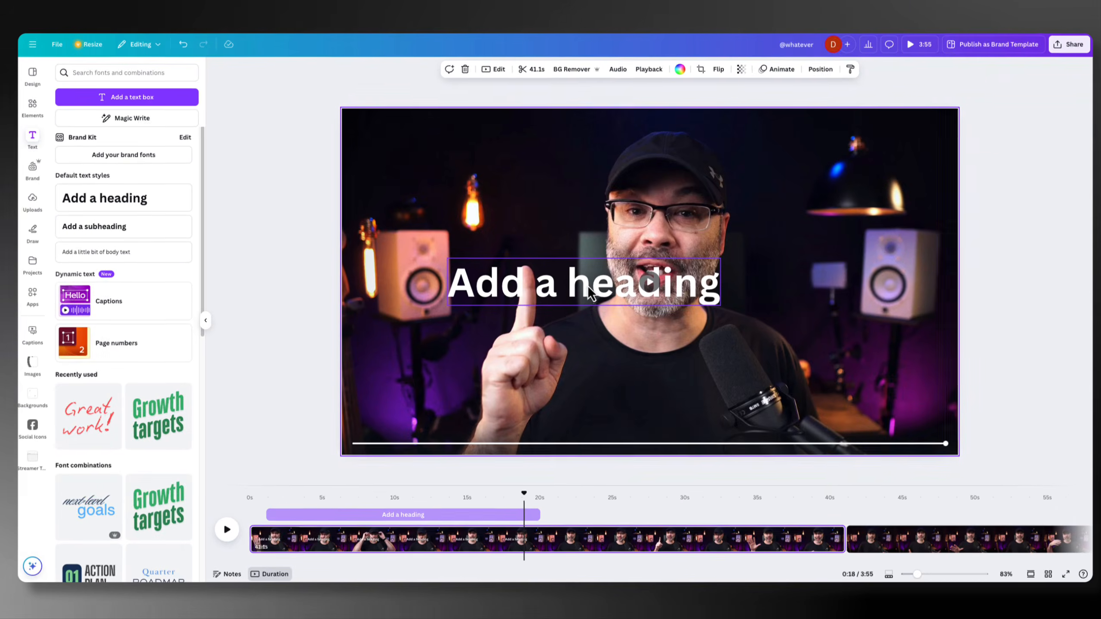
{"action": "left_click", "coordinate": [586, 288]}
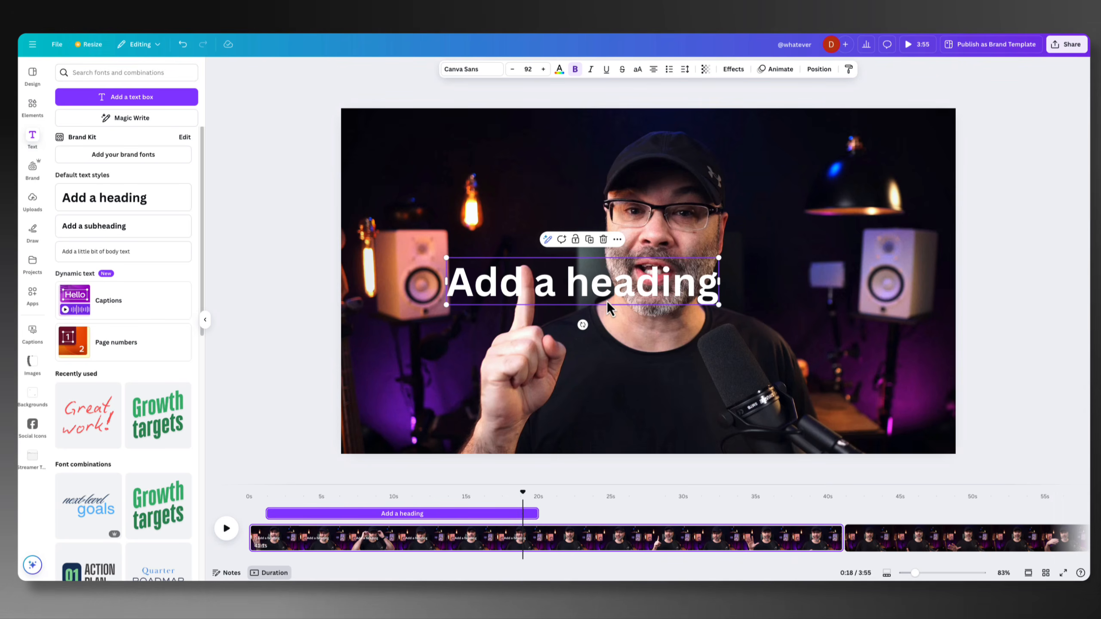
{"action": "left_click_drag", "start_coordinate": [601, 294], "coordinate": [680, 410]}
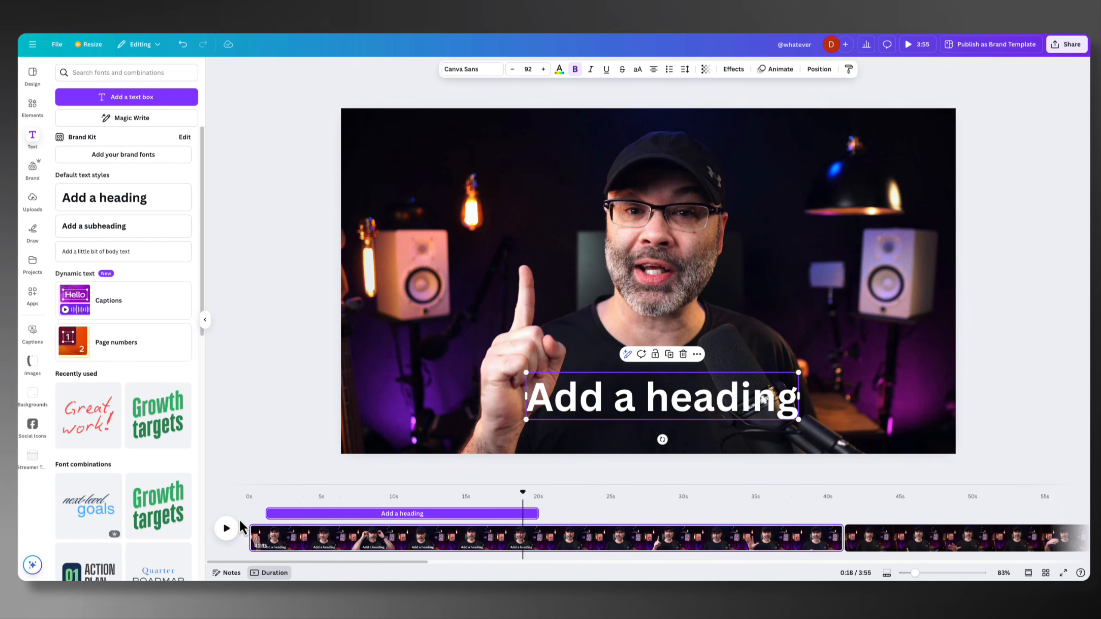
Play the video from the start to preview the heading's entry, pausing at about 3 seconds
{"action": "left_click_drag", "start_coordinate": [522, 499], "coordinate": [247, 504]}
{"action": "left_click", "coordinate": [236, 528]}
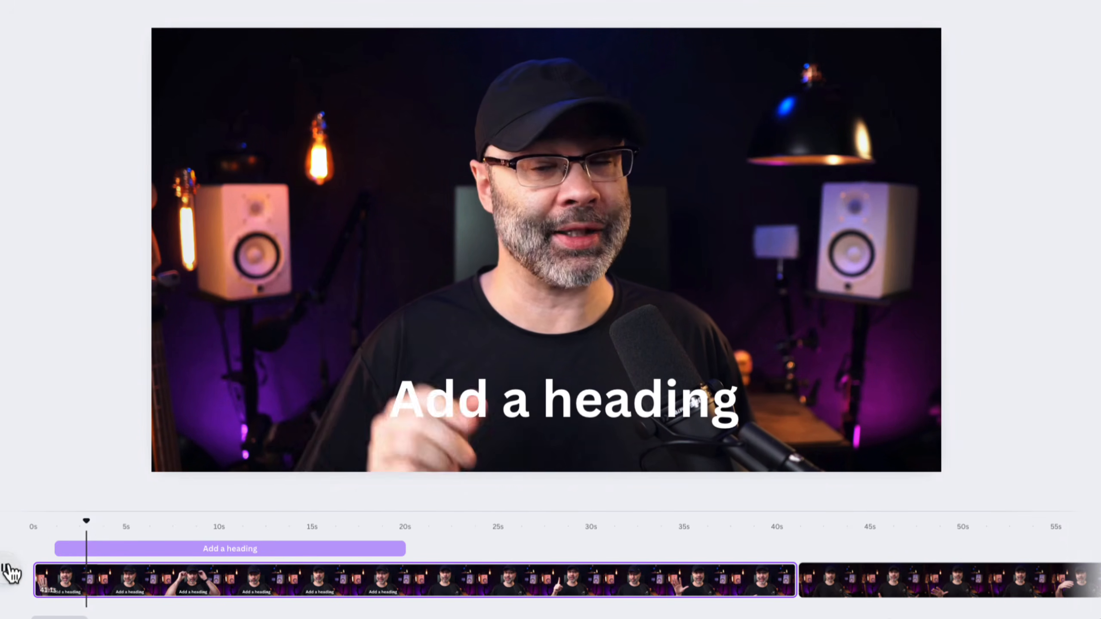
{"action": "left_click", "coordinate": [6, 569]}
Replace the heading's placeholder text with "5 MISTAKES NEW LIVE STREAMERS MAKE"
{"action": "left_click", "coordinate": [534, 398]}
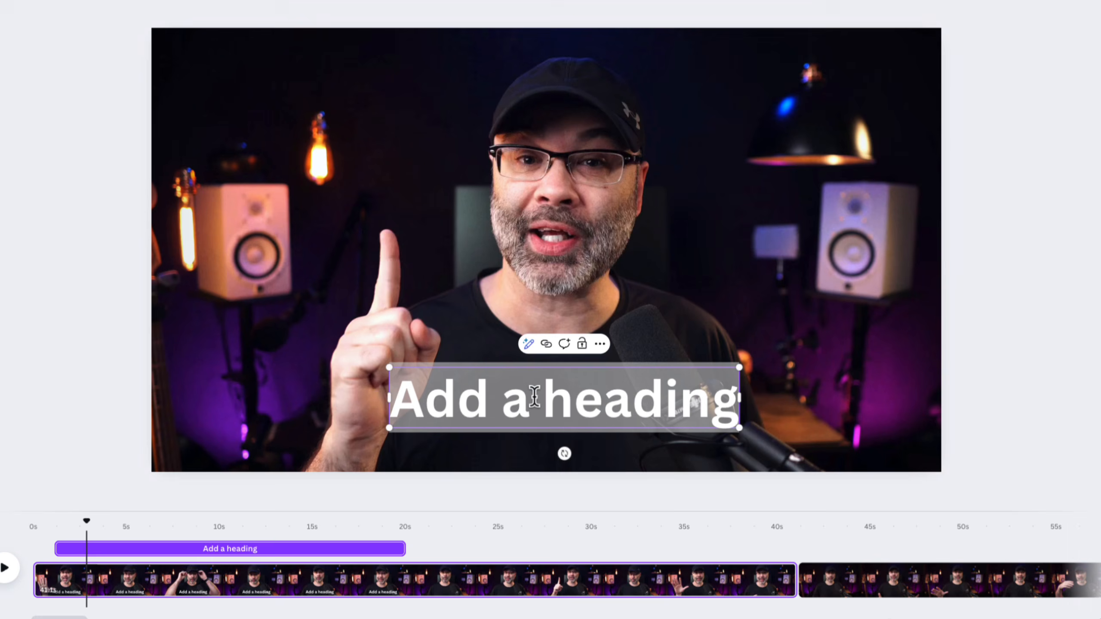
{"action": "double_click", "coordinate": [574, 396]}
{"action": "left_click", "coordinate": [712, 401]}
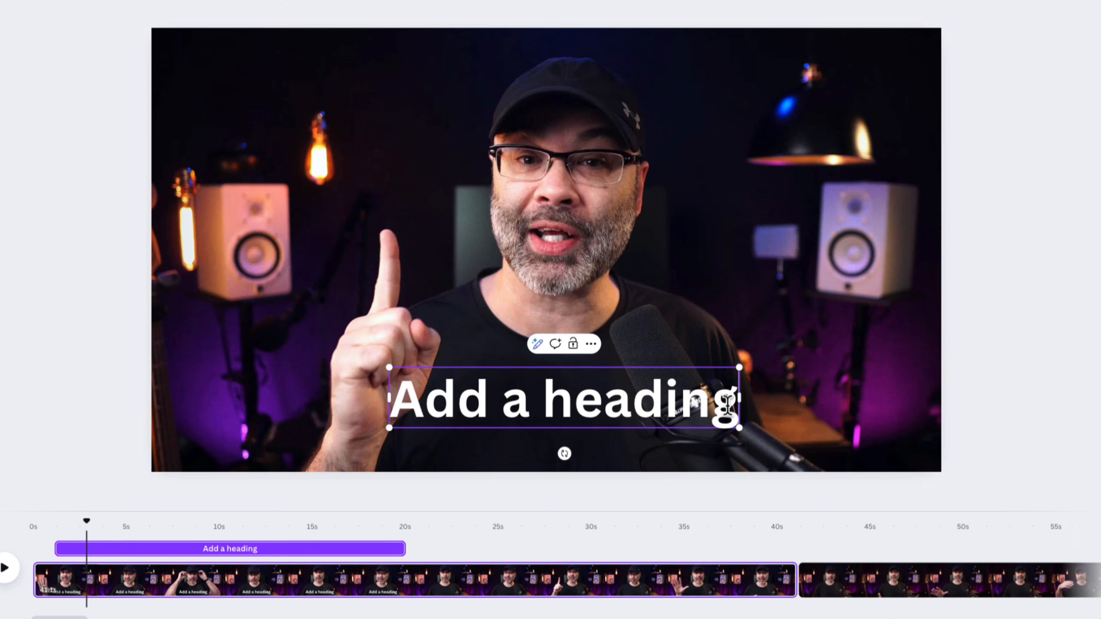
{"action": "key", "text": "BackSpace"}
{"action": "key", "text": "BackSpace"}
{"action": "key", "text": "BackSpace"}
{"action": "key", "text": "BackSpace"}
{"action": "key", "text": "BackSpace"}
{"action": "key", "text": "BackSpace"}
{"action": "key", "text": "BackSpace"}
{"action": "key", "text": "BackSpace"}
{"action": "key", "text": "BackSpace"}
{"action": "key", "text": "BackSpace"}
{"action": "key", "text": "BackSpace"}
{"action": "key", "text": "BackSpace"}
{"action": "key", "text": "BackSpace"}
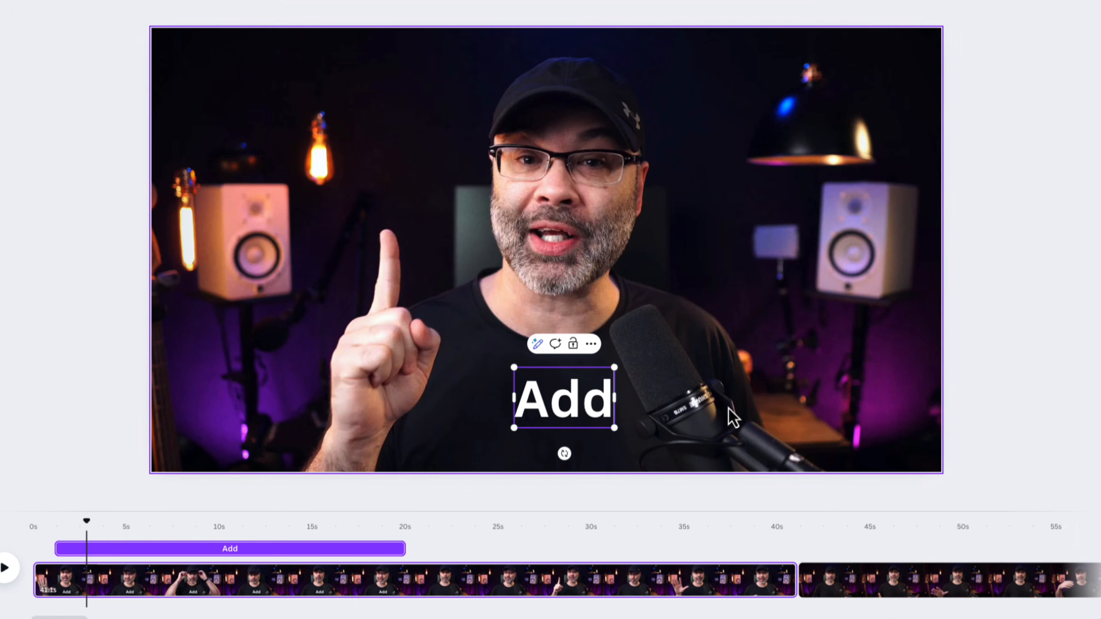
{"action": "key", "text": "Caps_Lock"}
{"action": "type", "text": "5"}
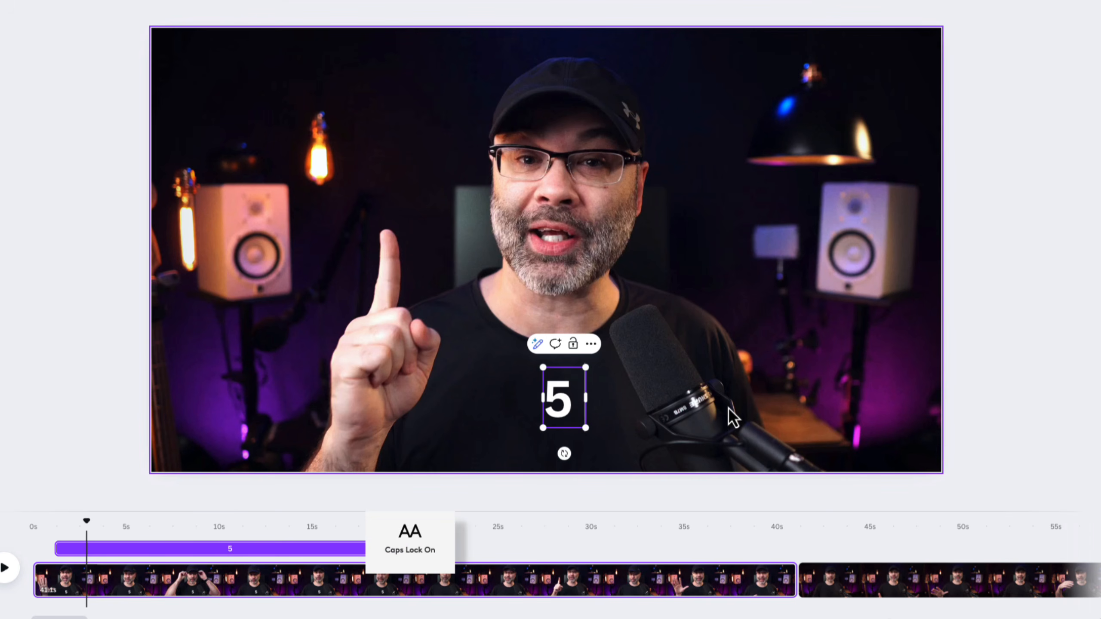
{"action": "type", "text": " MISTAKE"}
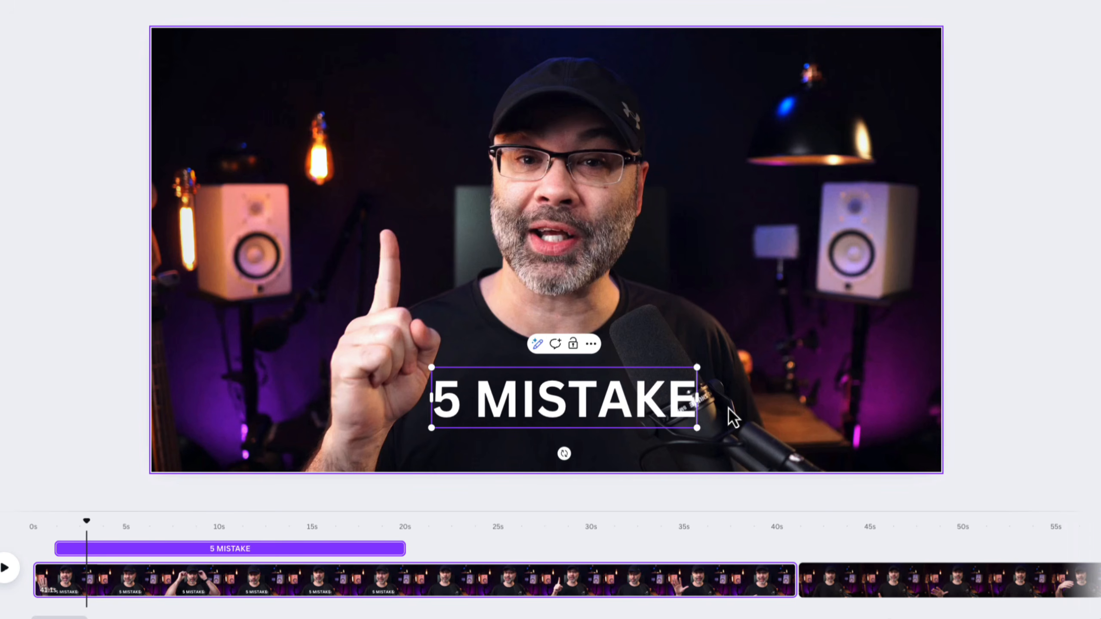
{"action": "type", "text": "S NEW"}
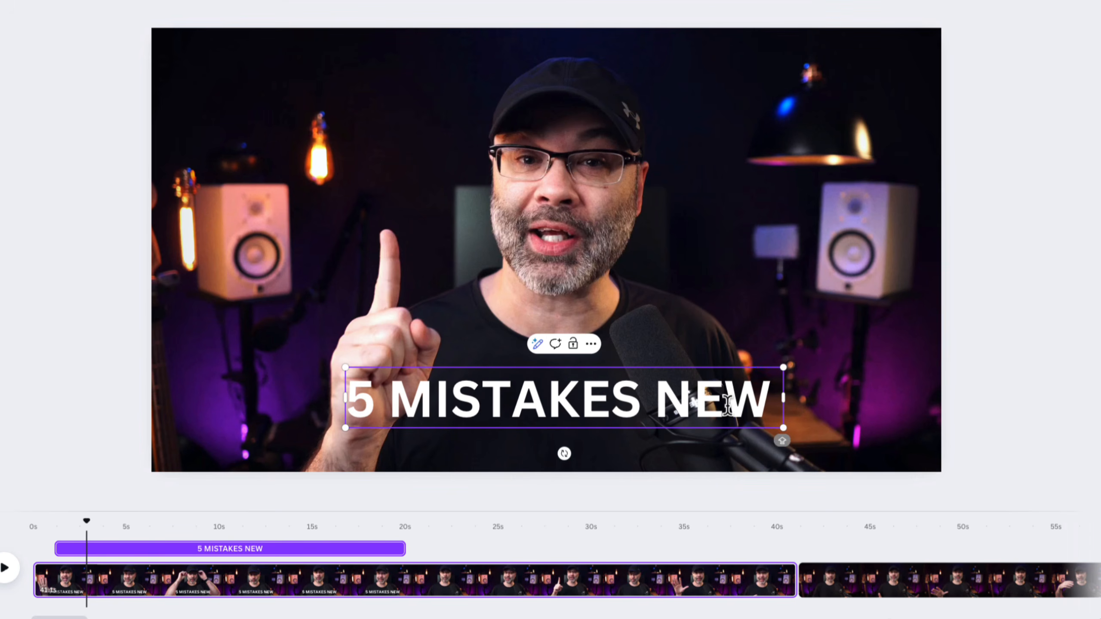
{"action": "type", "text": " LIVE STREAMERS"}
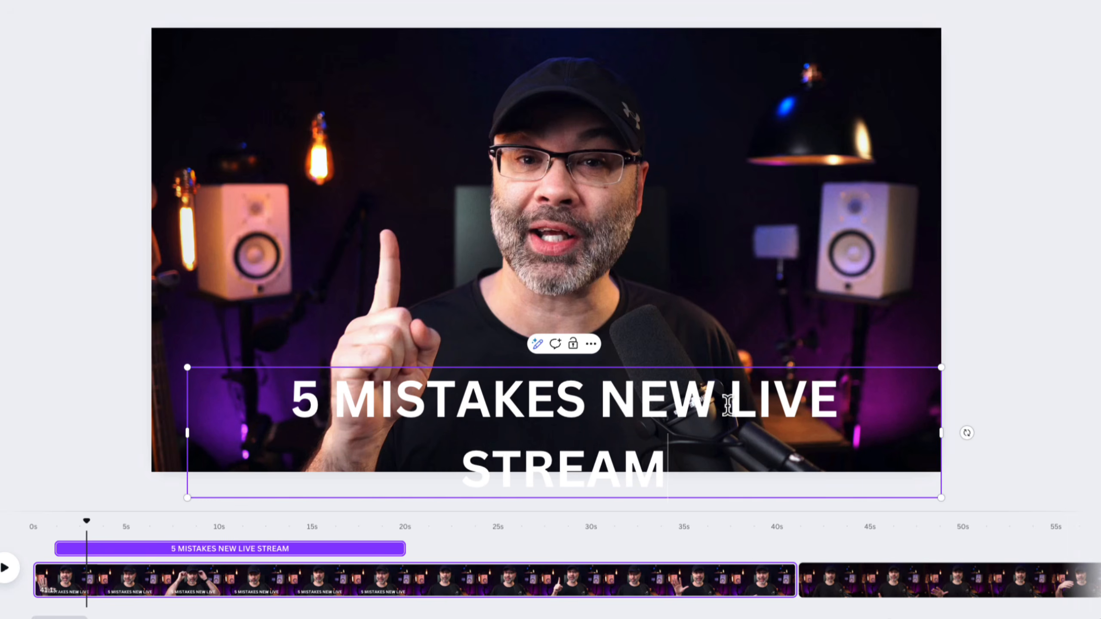
{"action": "type", "text": " MAKE"}
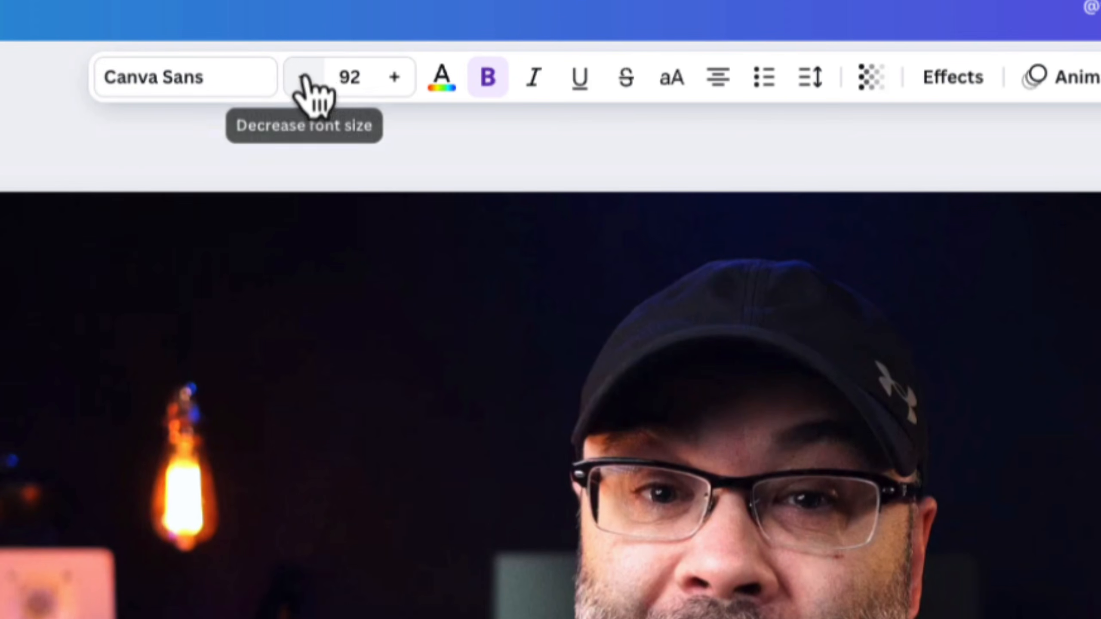
Set the heading's font to Anton and reduce its size to 86
{"action": "left_click", "coordinate": [260, 78]}
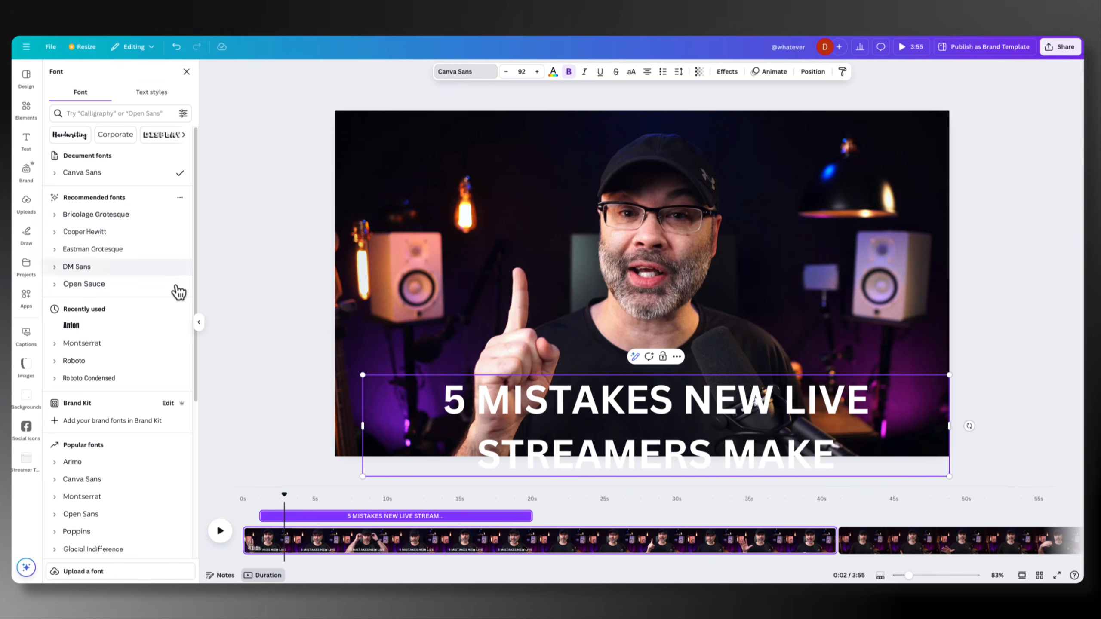
{"action": "left_click", "coordinate": [82, 326]}
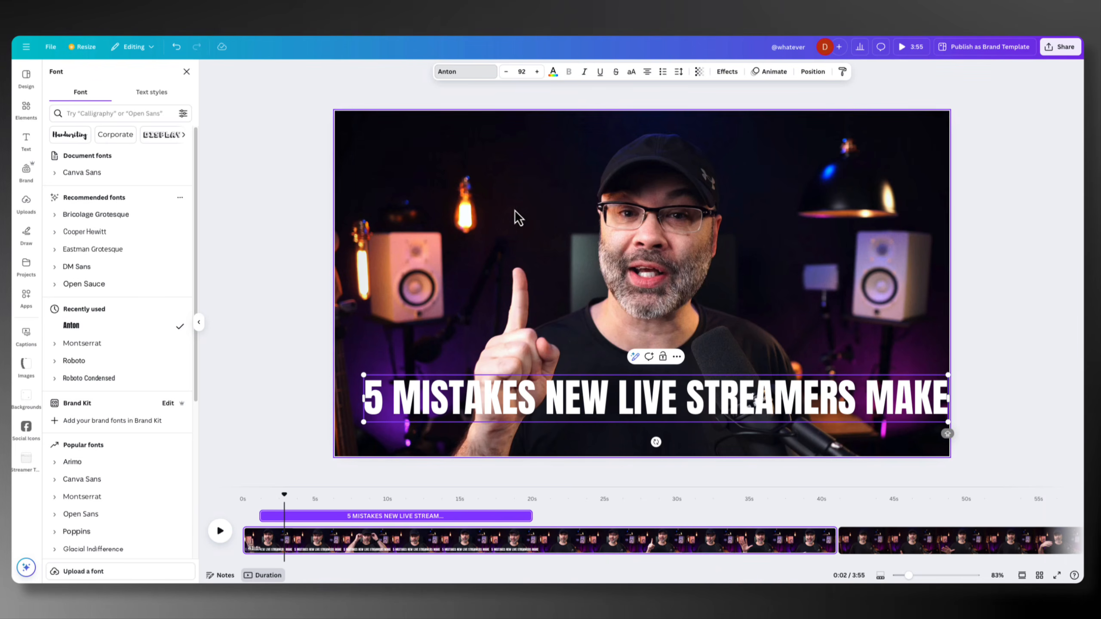
{"action": "left_click", "coordinate": [506, 72]}
{"action": "left_click", "coordinate": [506, 72]}
{"action": "left_click", "coordinate": [506, 72]}
{"action": "left_click", "coordinate": [505, 72]}
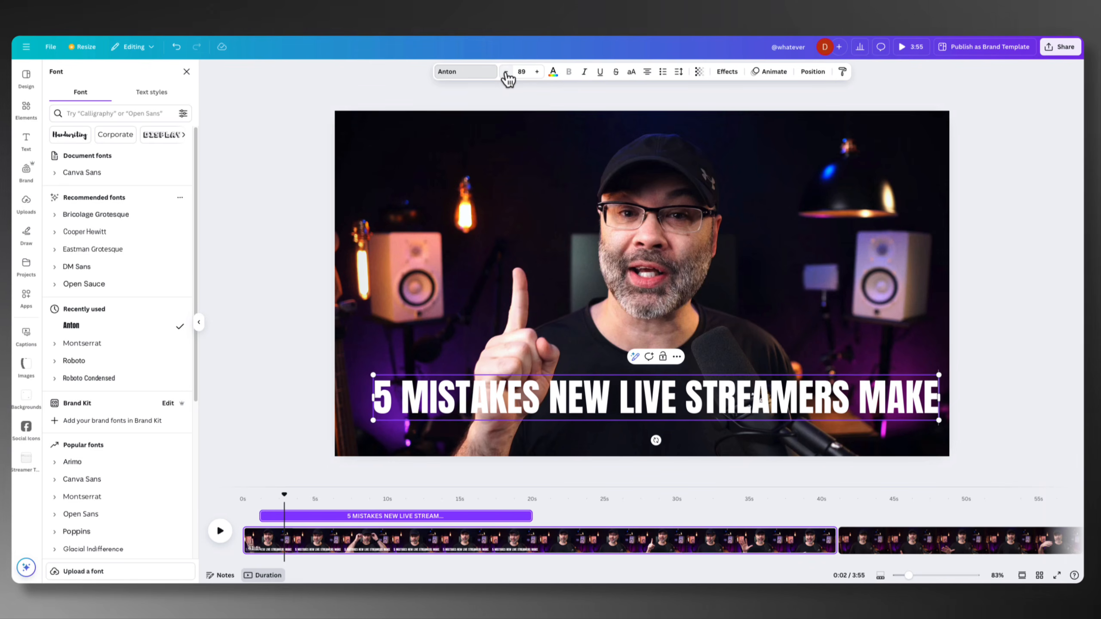
{"action": "left_click", "coordinate": [505, 72]}
{"action": "left_click", "coordinate": [506, 72]}
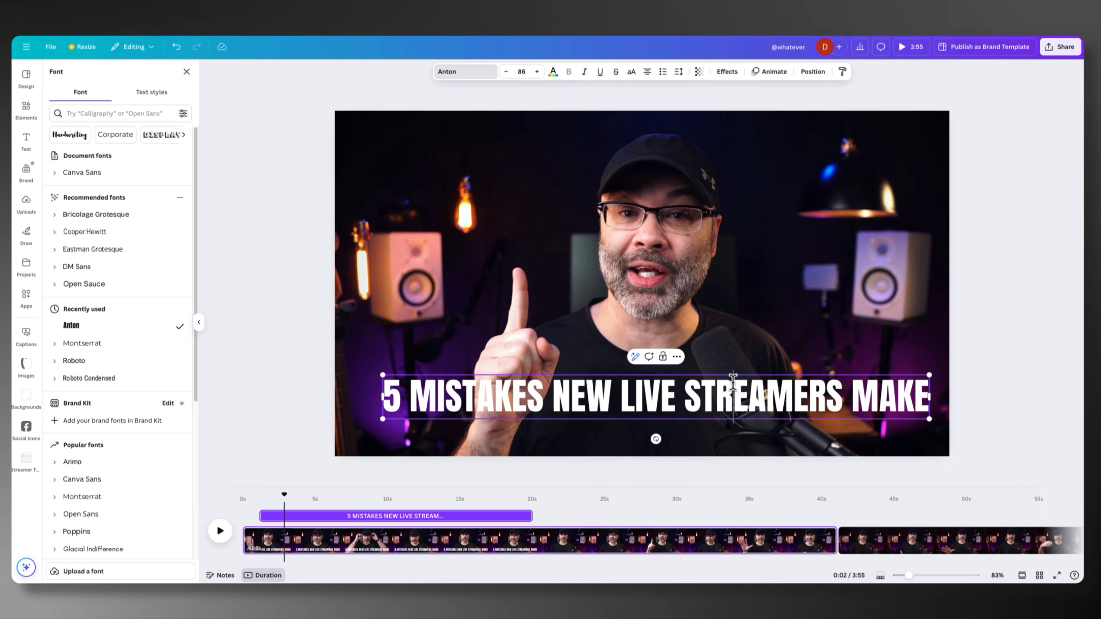
Centre the heading horizontally and place it lower, close to the bottom edge of the video frame
{"action": "left_click", "coordinate": [733, 390]}
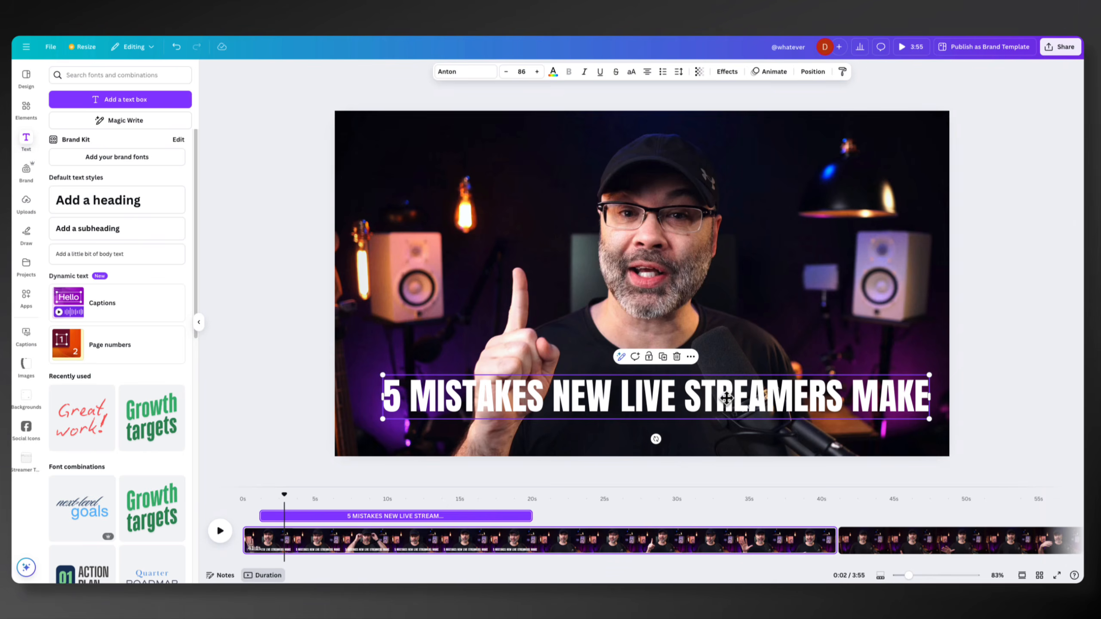
{"action": "mouse_move", "coordinate": [726, 398]}
{"action": "left_mouse_down"}
{"action": "mouse_move", "coordinate": [721, 414]}
{"action": "mouse_move", "coordinate": [712, 405]}
{"action": "left_mouse_up"}
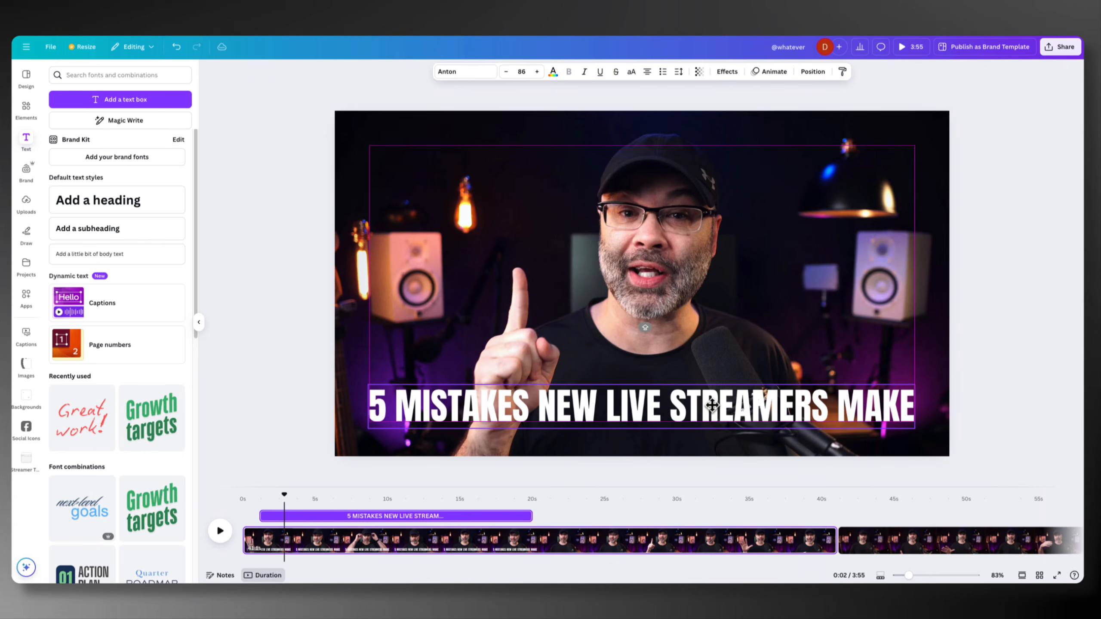
{"action": "left_click", "coordinate": [834, 339]}
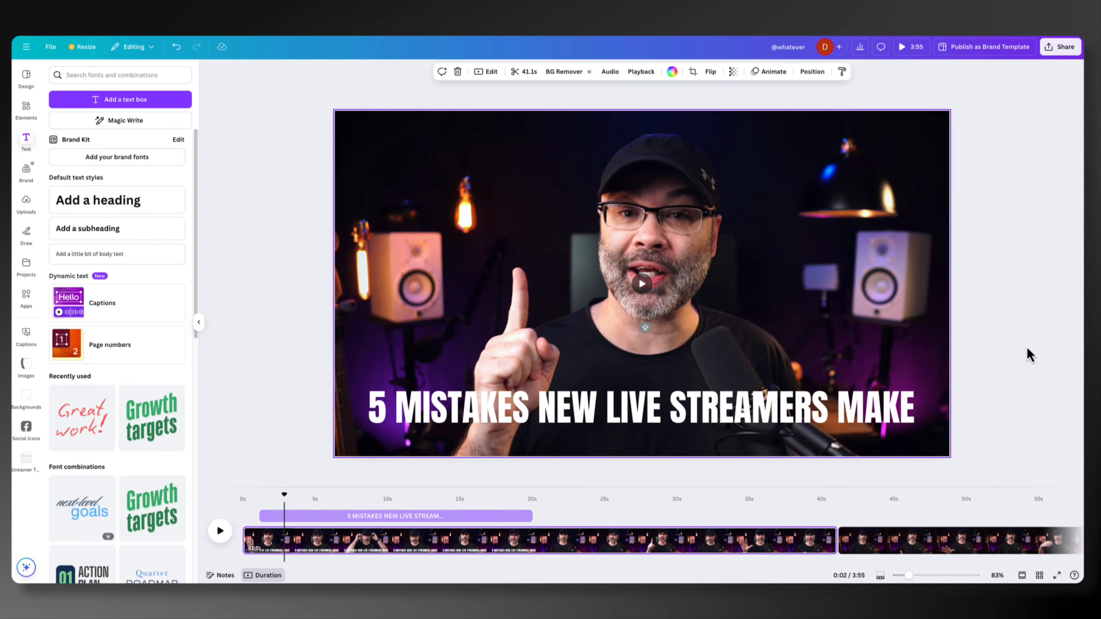
{"action": "left_click_drag", "start_coordinate": [733, 416], "coordinate": [726, 419]}
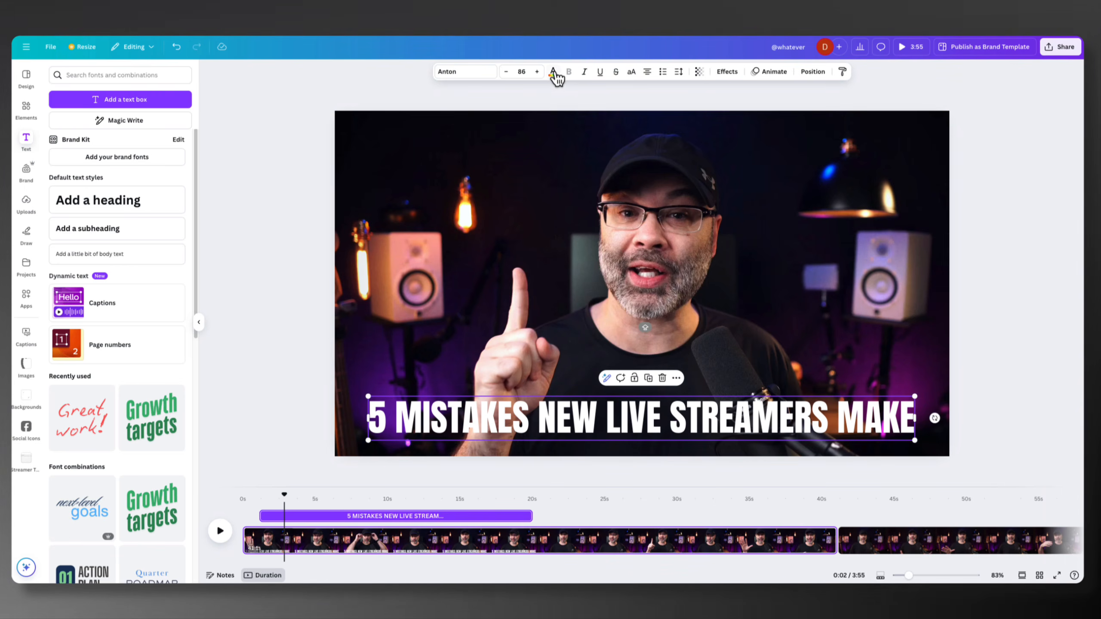
Try yellow as the heading's text colour and set it back to white
{"action": "left_click", "coordinate": [553, 73]}
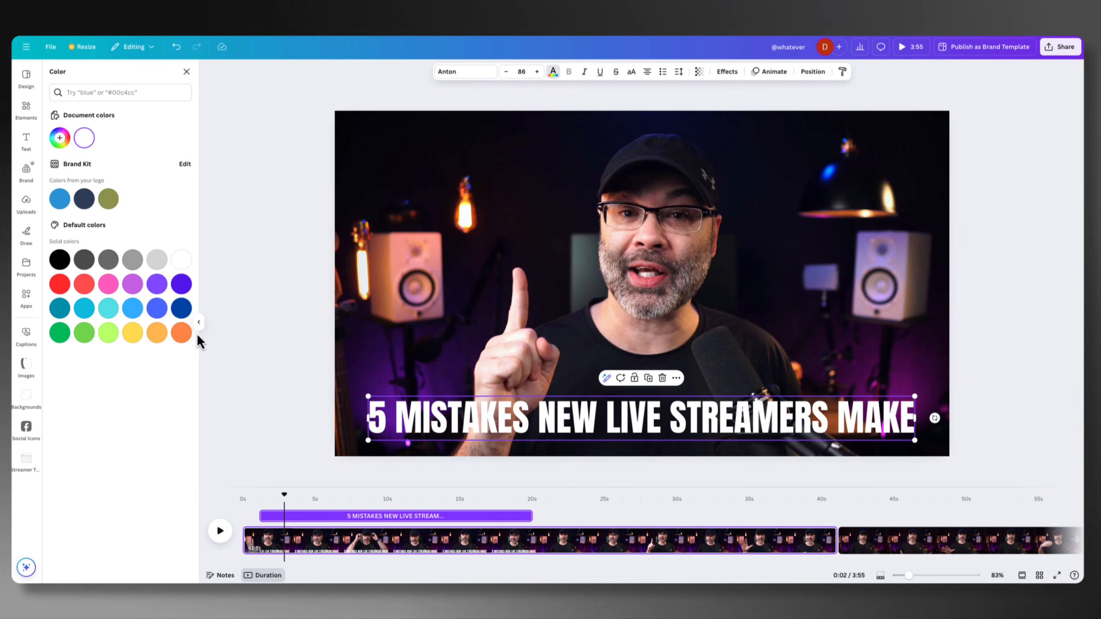
{"action": "left_click", "coordinate": [132, 333]}
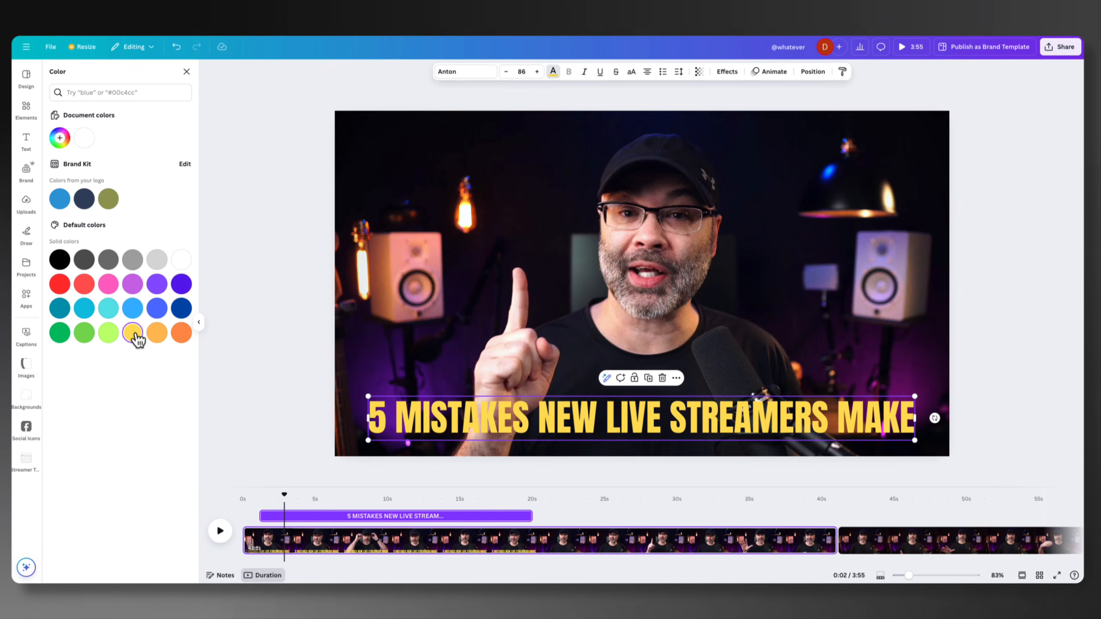
{"action": "left_click", "coordinate": [181, 260]}
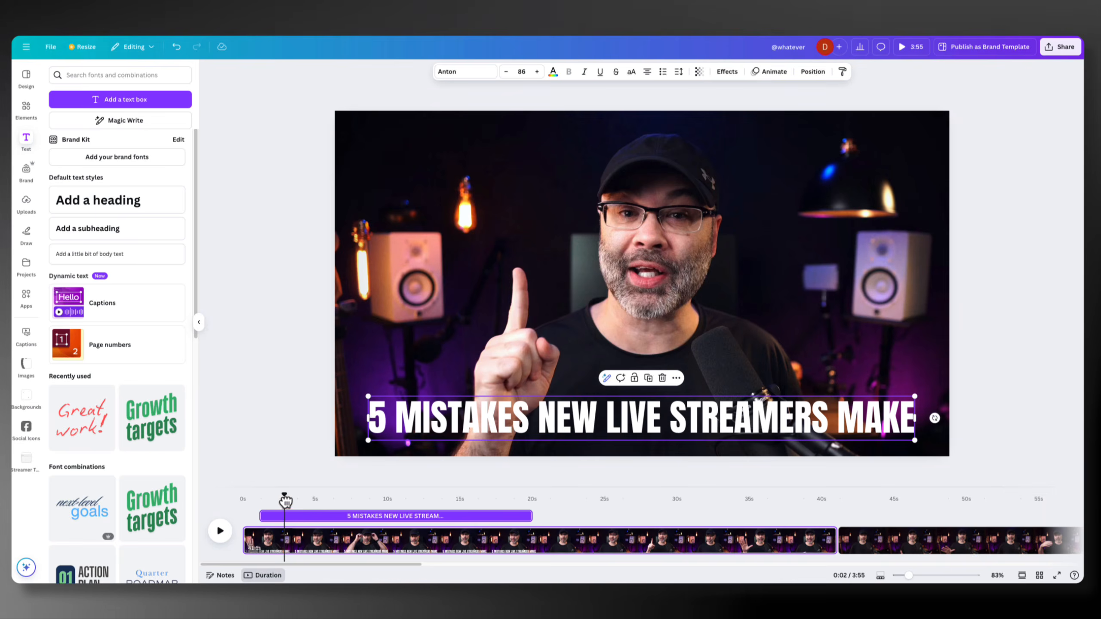
Play from the start to check the timing, start the heading slightly earlier, and shorten it to end at about 3 seconds
{"action": "left_click_drag", "start_coordinate": [284, 501], "coordinate": [246, 503]}
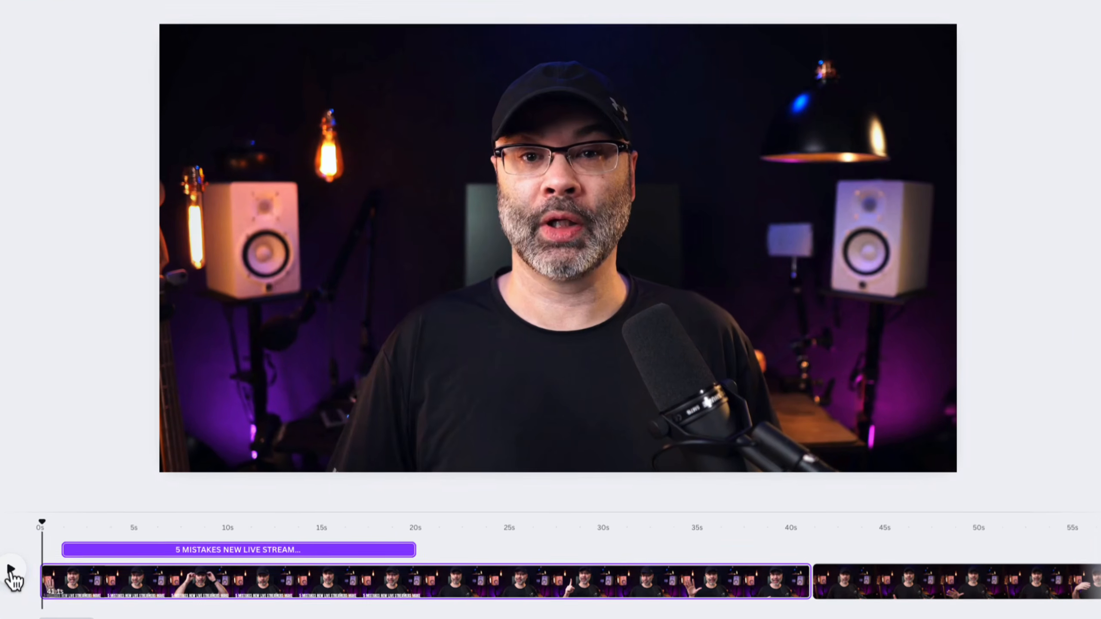
{"action": "left_click", "coordinate": [11, 570]}
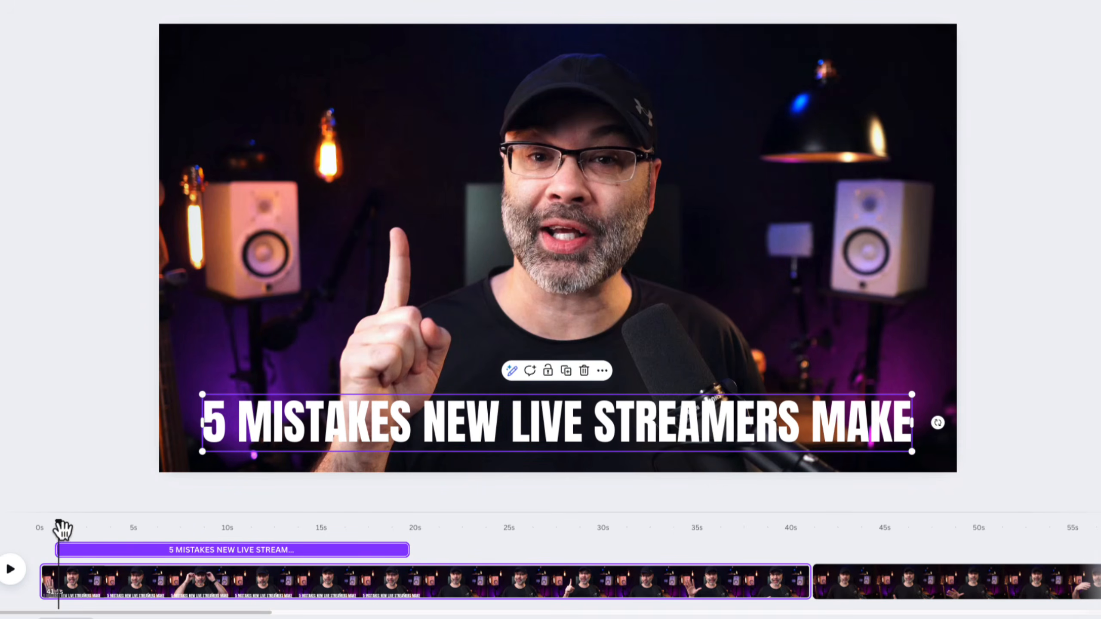
{"action": "key", "text": "space"}
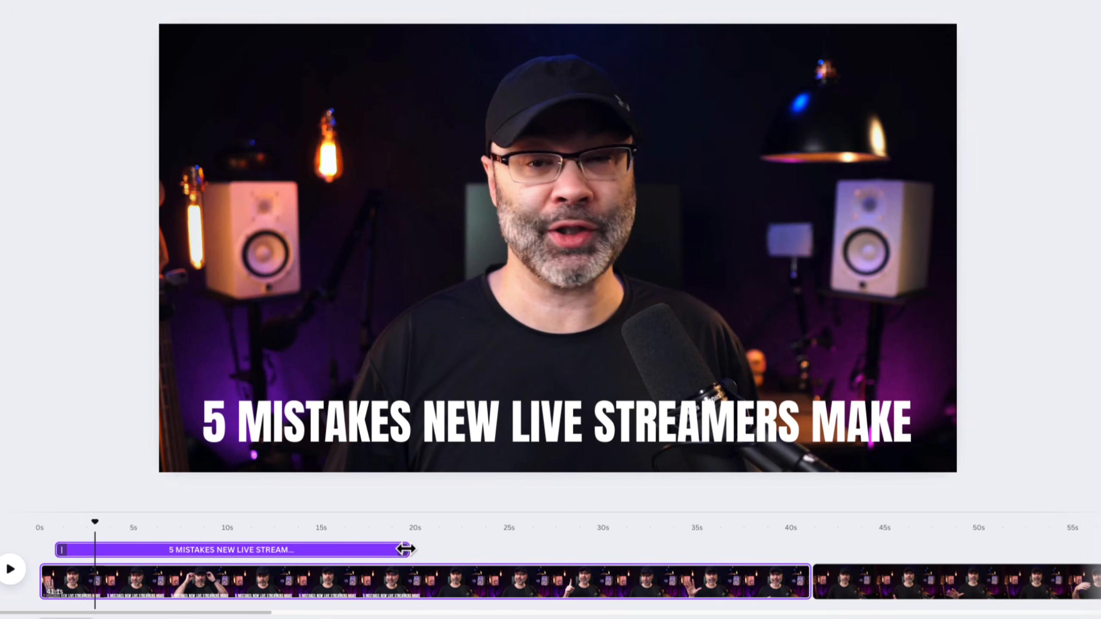
{"action": "left_click_drag", "start_coordinate": [405, 549], "coordinate": [46, 546]}
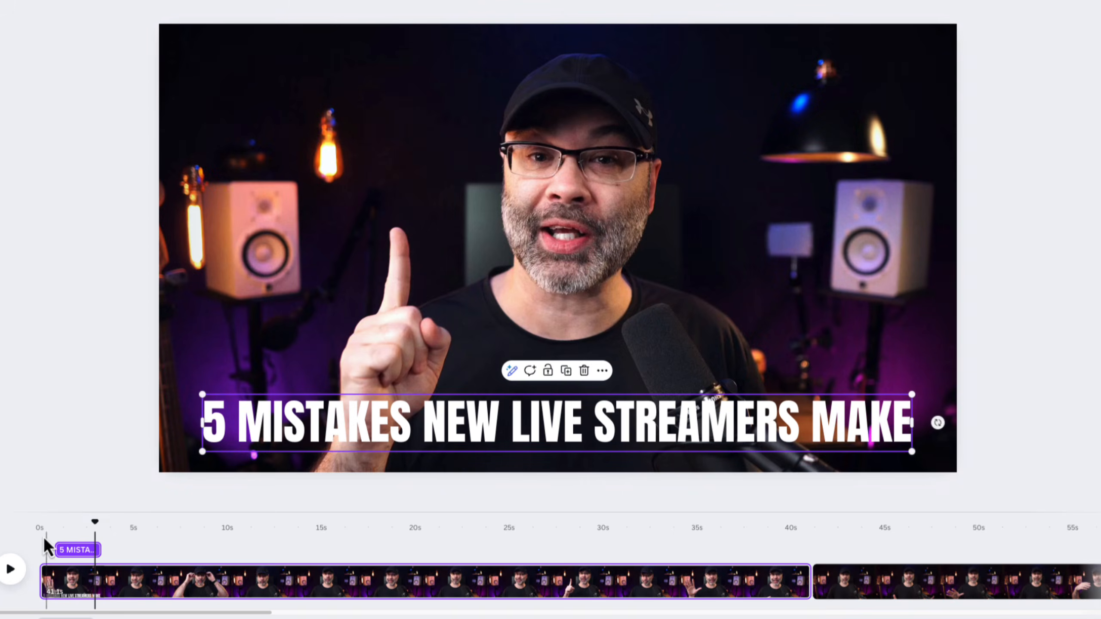
Play the video from the start to preview the shortened heading, pausing once it has disappeared
{"action": "left_click", "coordinate": [42, 526]}
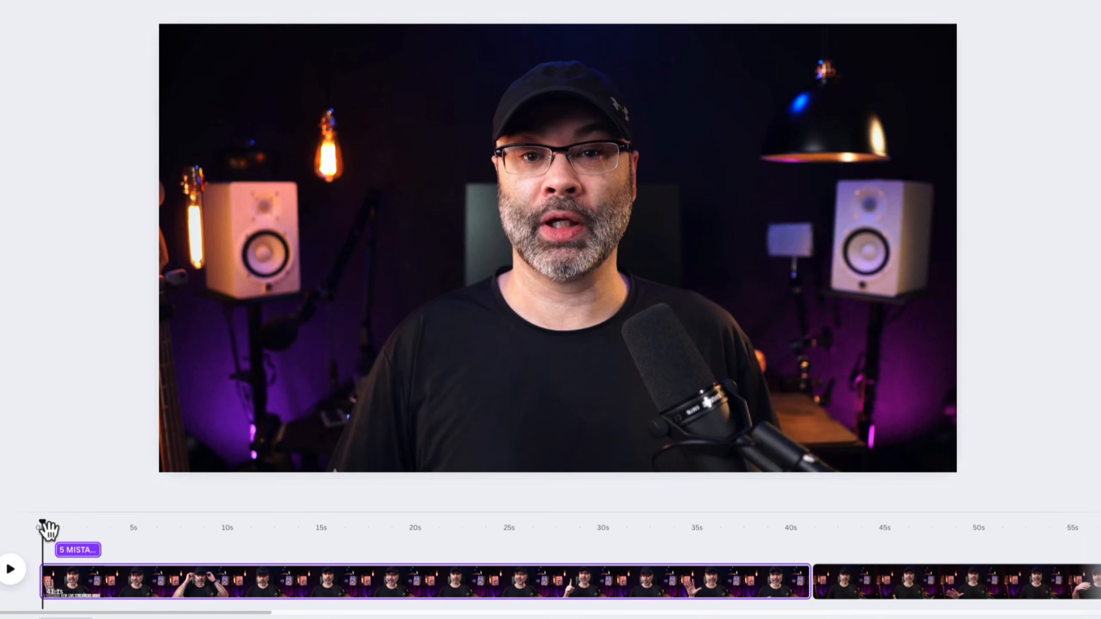
{"action": "key", "text": "space"}
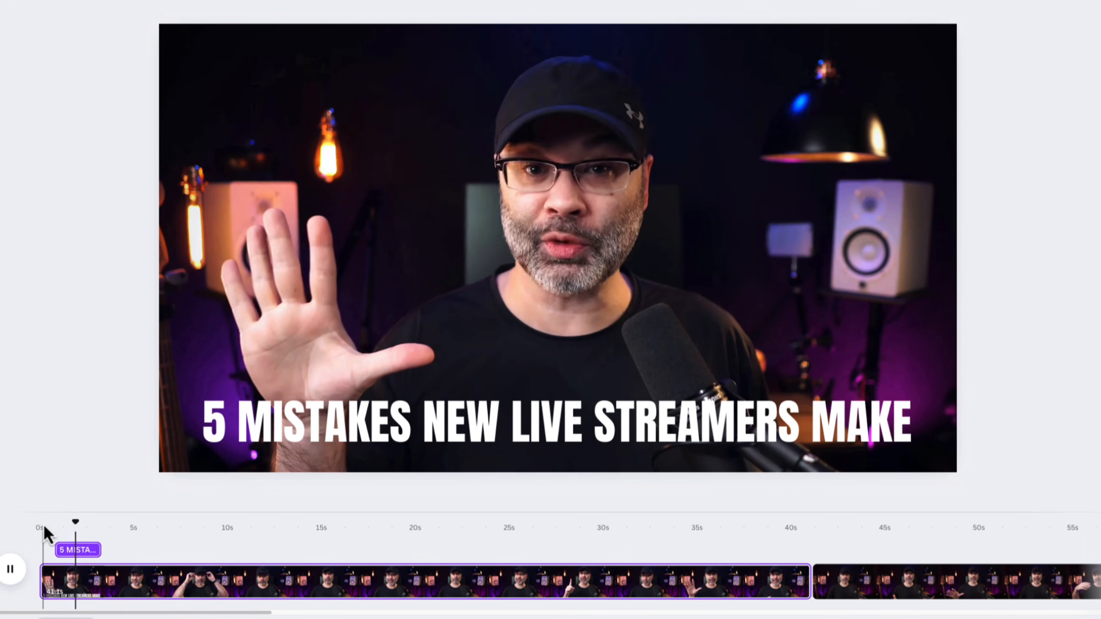
{"action": "key", "text": "space"}
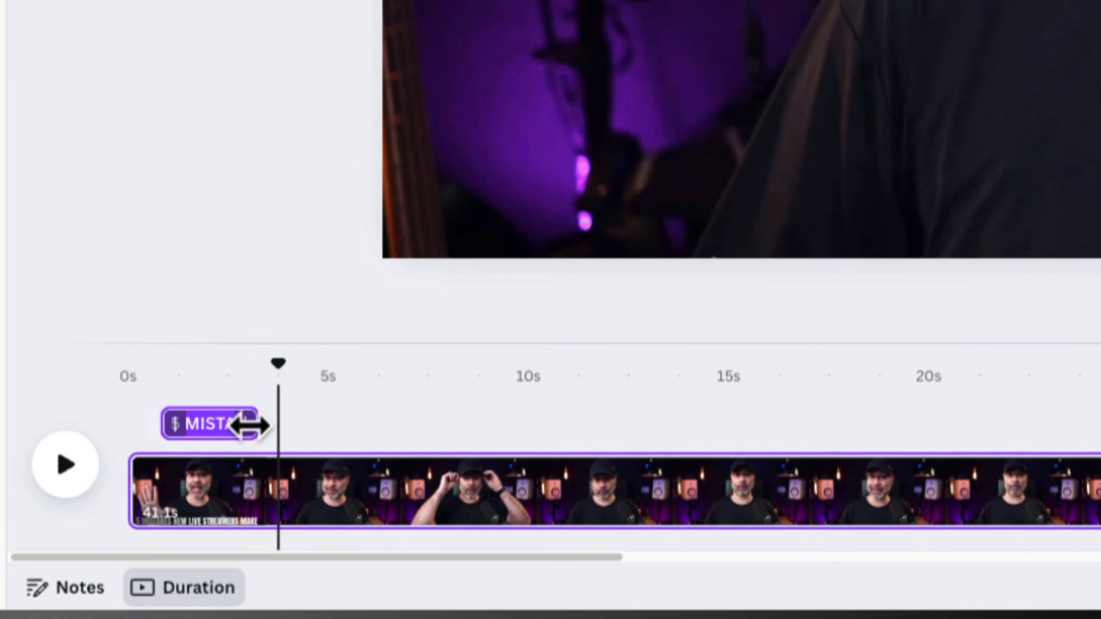
Replay the heading's section from about 1 second and trim the heading's end slightly, to just under 3 seconds
{"action": "left_click_drag", "start_coordinate": [250, 426], "coordinate": [235, 424]}
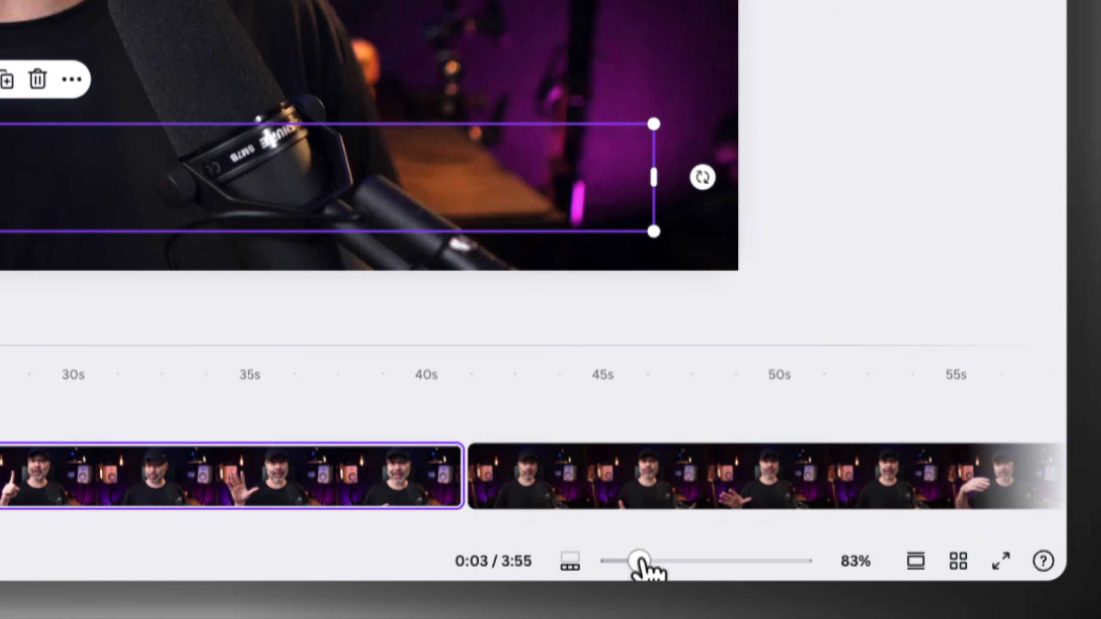
{"action": "left_click_drag", "start_coordinate": [639, 563], "coordinate": [692, 562]}
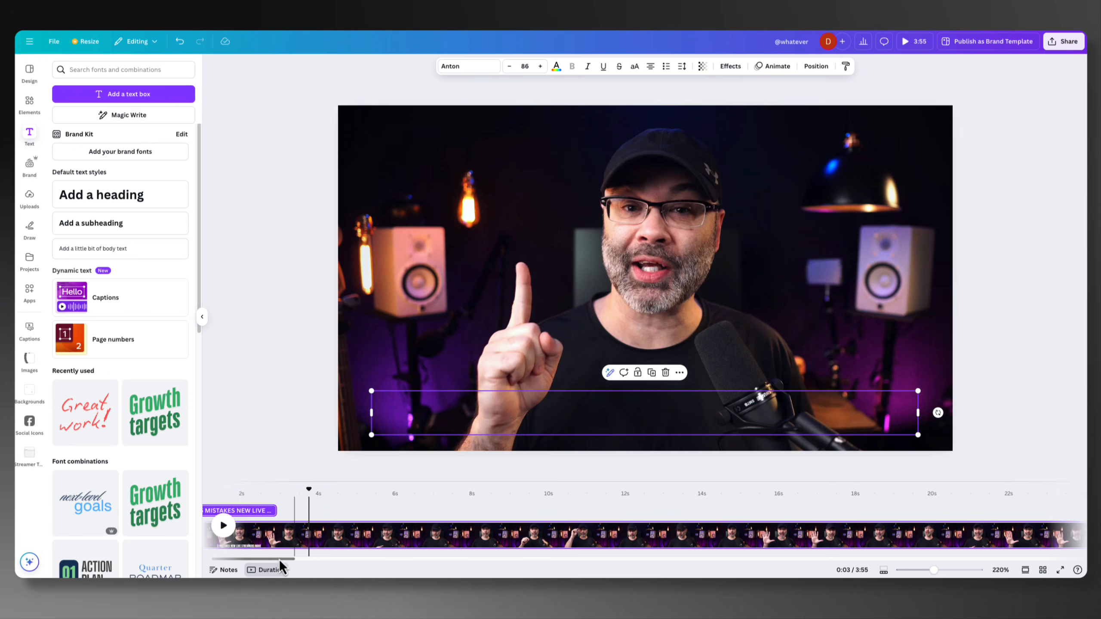
{"action": "left_click_drag", "start_coordinate": [280, 560], "coordinate": [253, 567]}
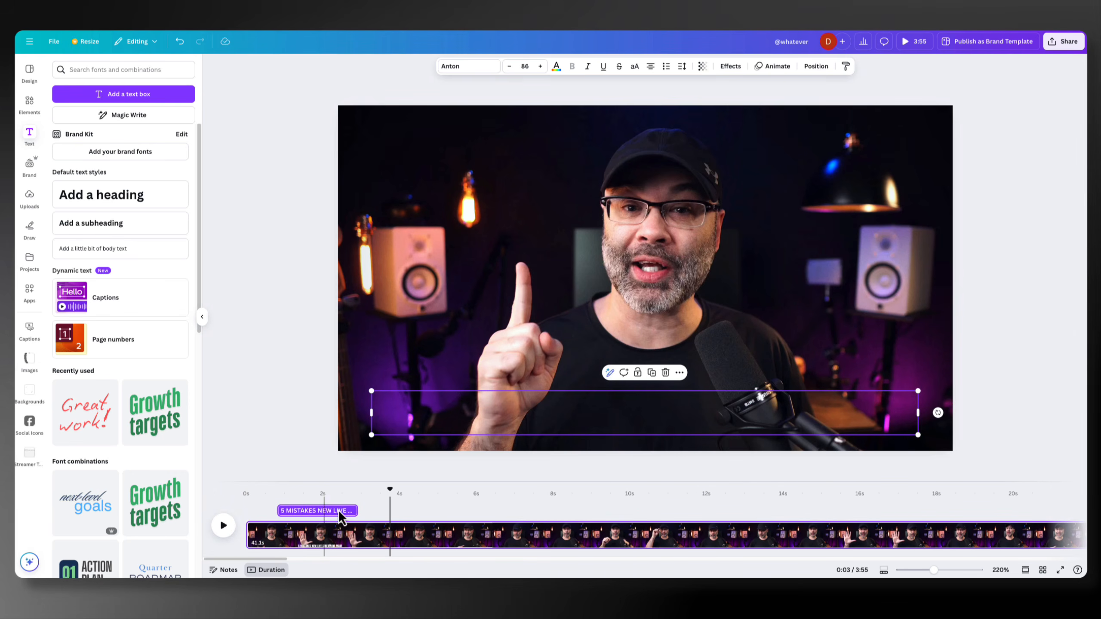
{"action": "left_click_drag", "start_coordinate": [391, 497], "coordinate": [272, 501]}
{"action": "key", "text": "space"}
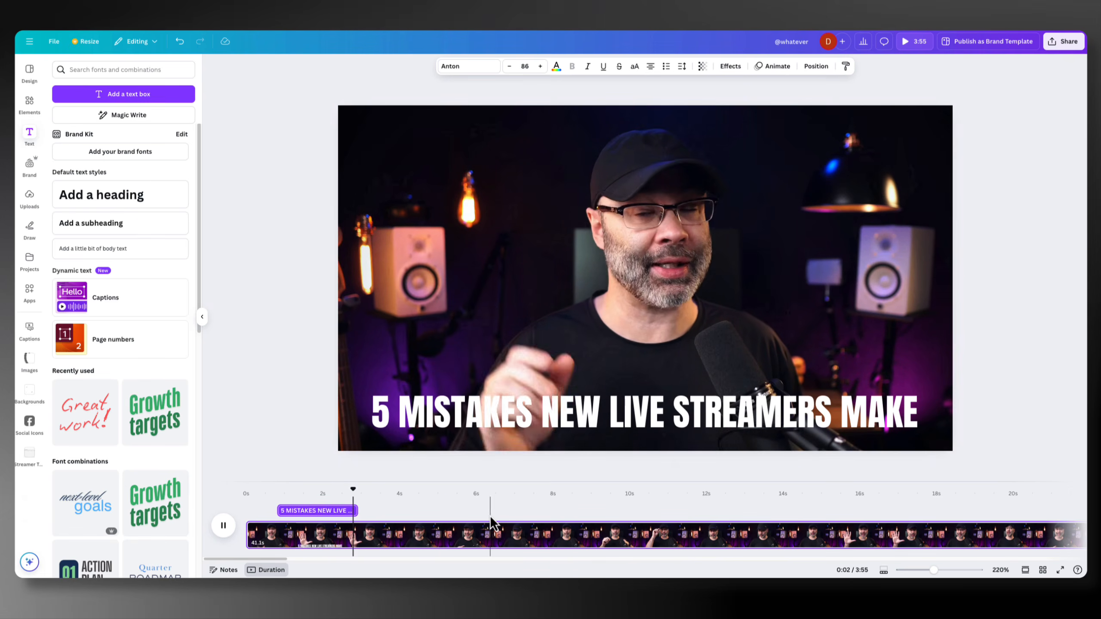
{"action": "left_click_drag", "start_coordinate": [357, 511], "coordinate": [315, 499]}
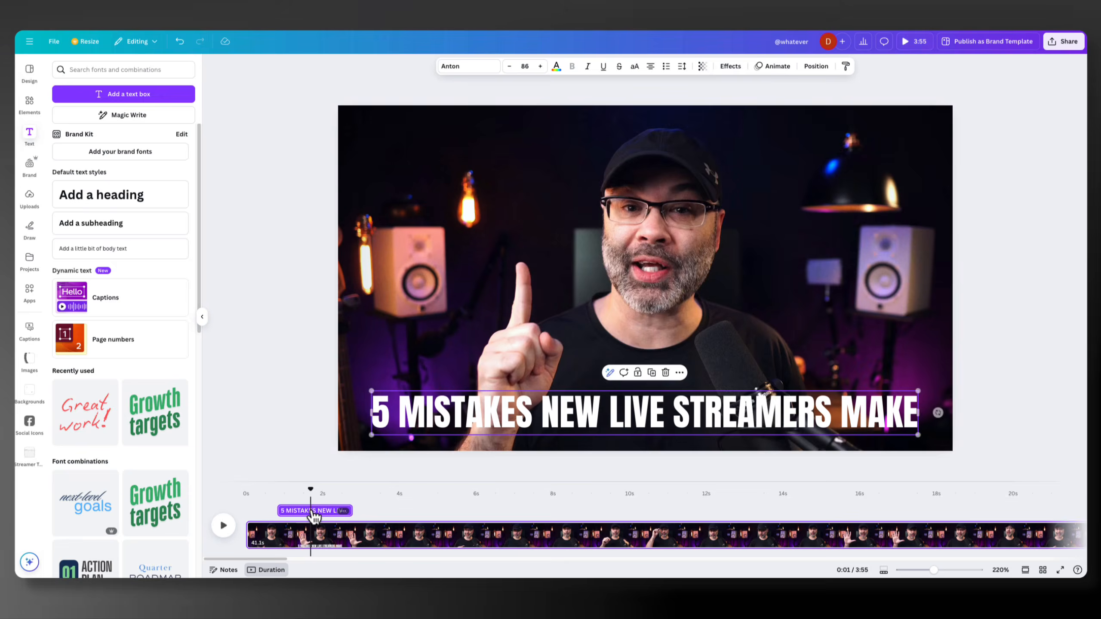
Apply the Typewriter animation to the heading on enter only, and play it back from just before the heading starts
{"action": "left_click", "coordinate": [314, 513]}
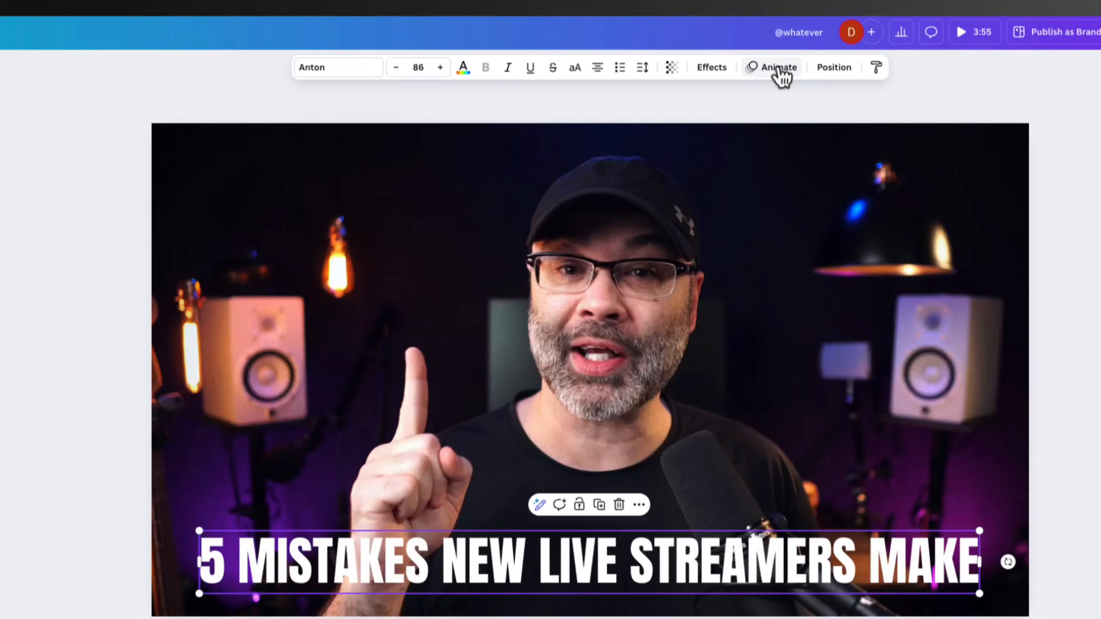
{"action": "left_click", "coordinate": [781, 69]}
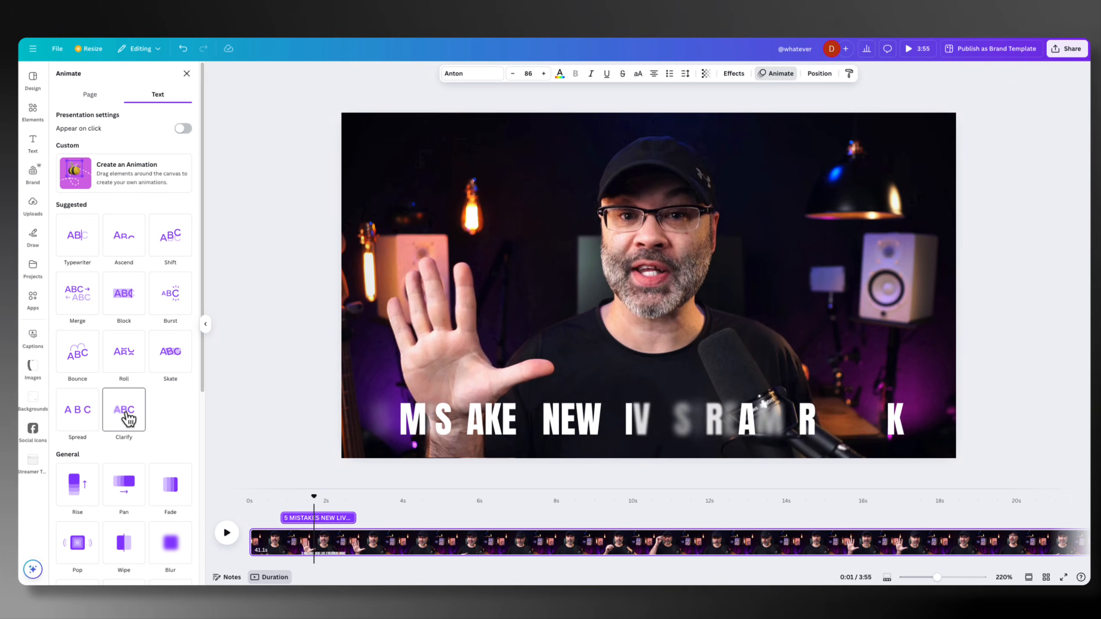
{"action": "left_click", "coordinate": [82, 245]}
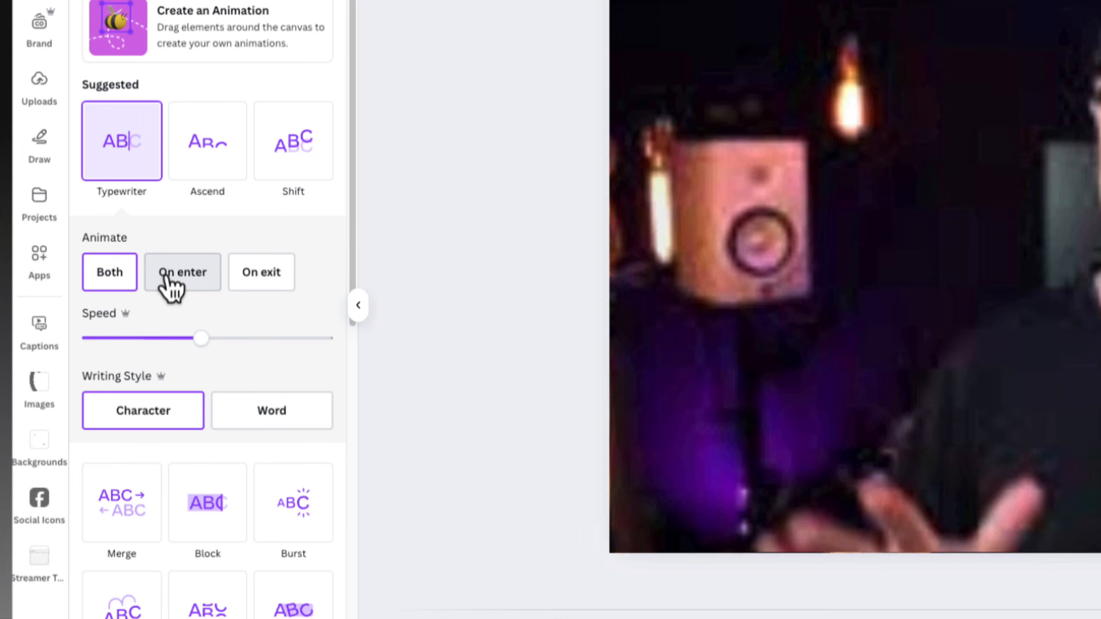
{"action": "left_click", "coordinate": [192, 277]}
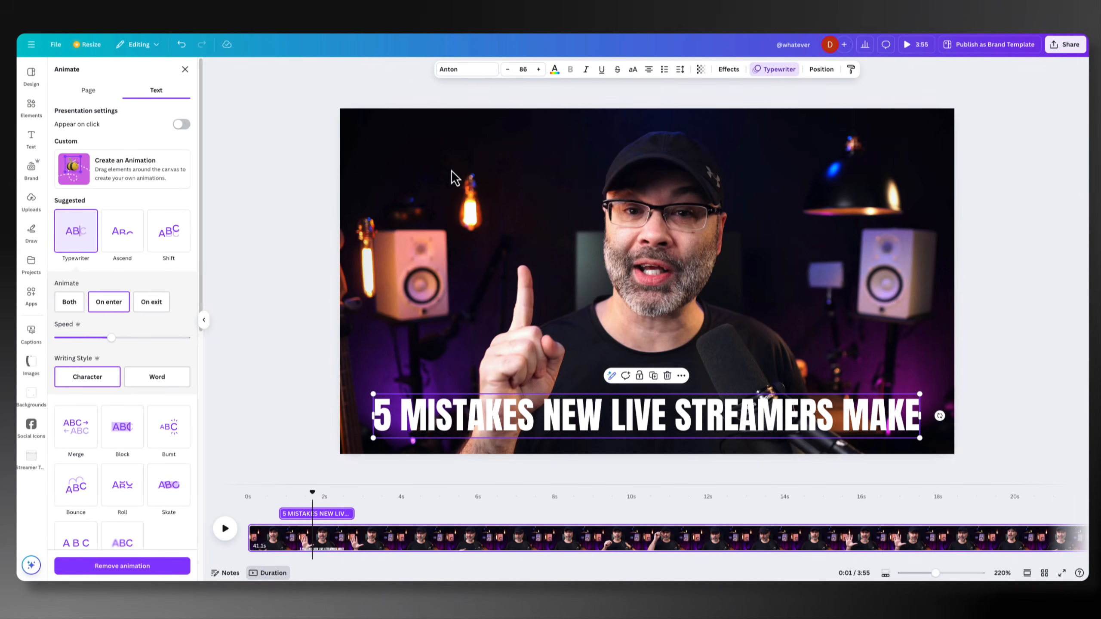
{"action": "left_click", "coordinate": [280, 495]}
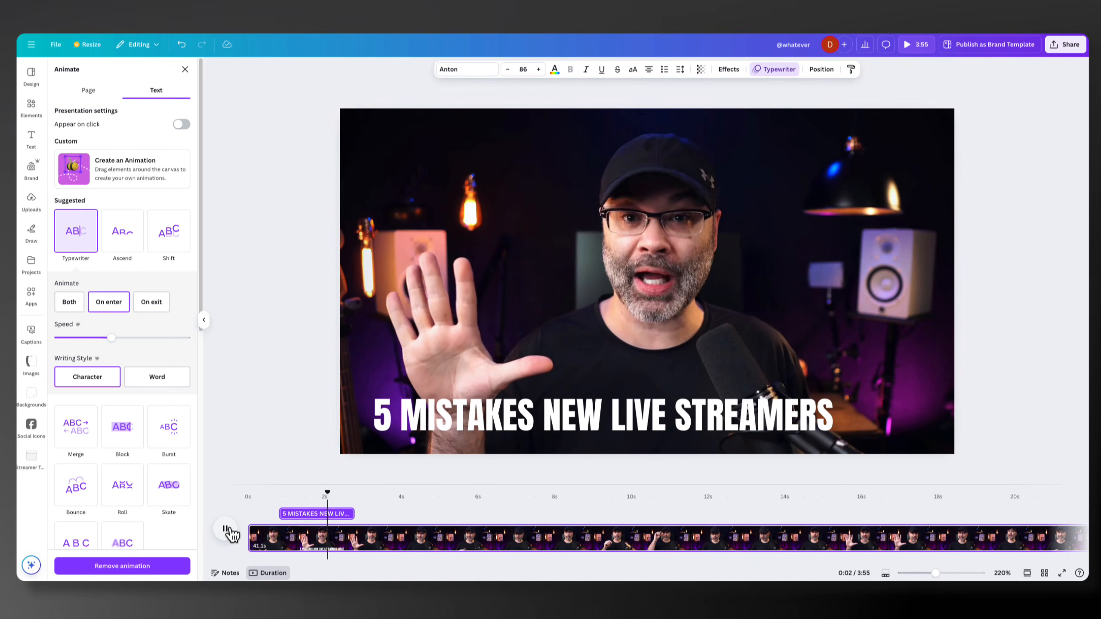
Try the Neon, Echo, Hollow, Splice and Outline text effects on the heading, and settle on Glitch with an offset of 32
{"action": "left_click", "coordinate": [226, 530]}
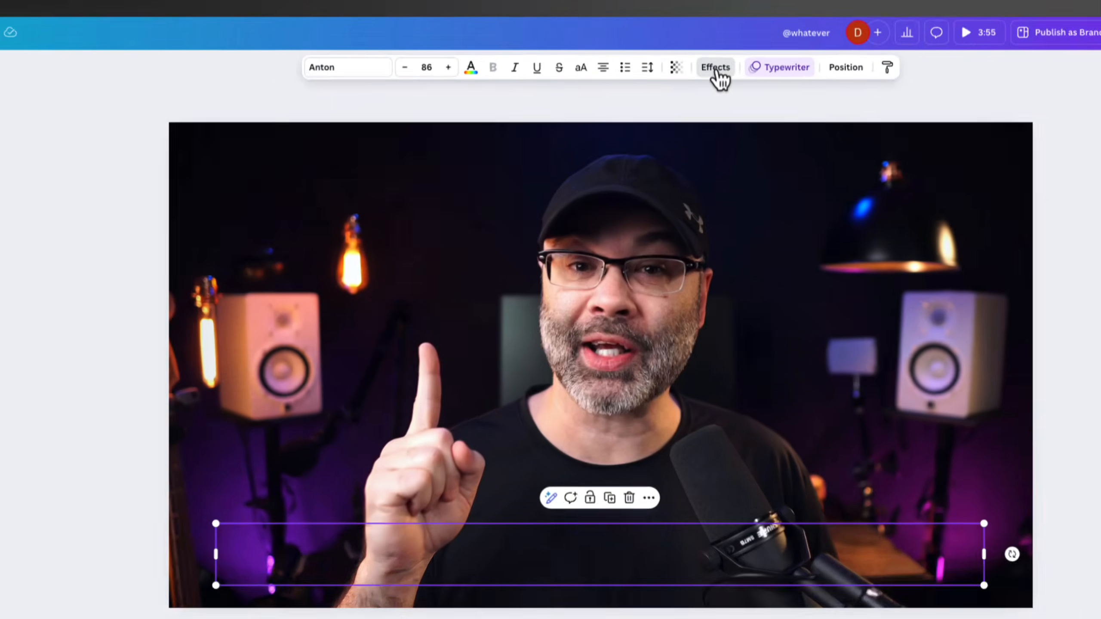
{"action": "left_click", "coordinate": [716, 69]}
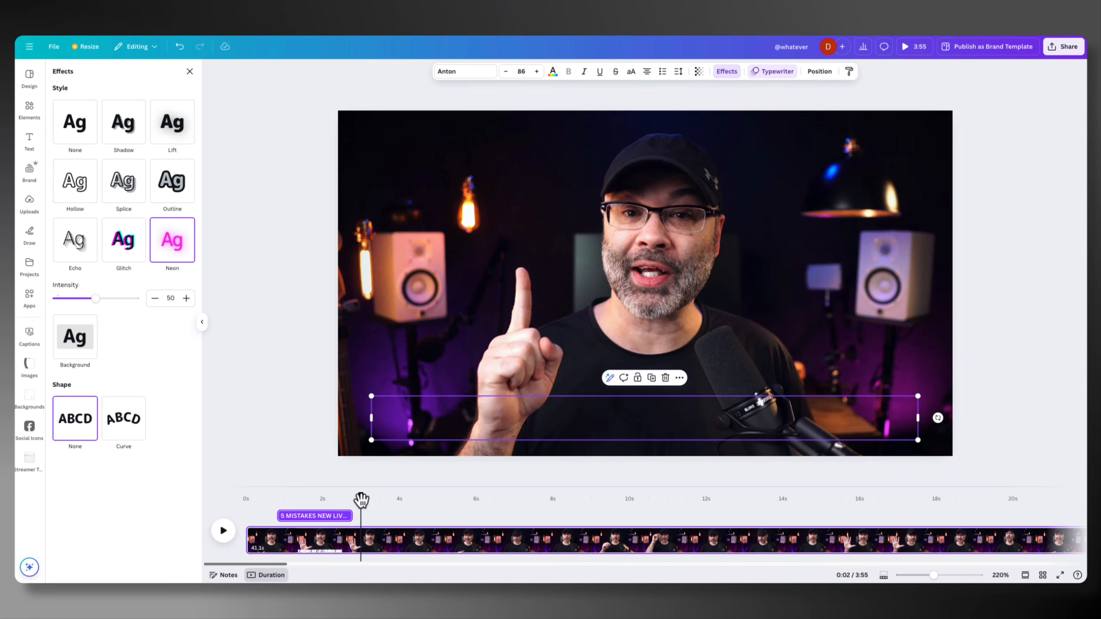
{"action": "left_click_drag", "start_coordinate": [361, 500], "coordinate": [319, 499]}
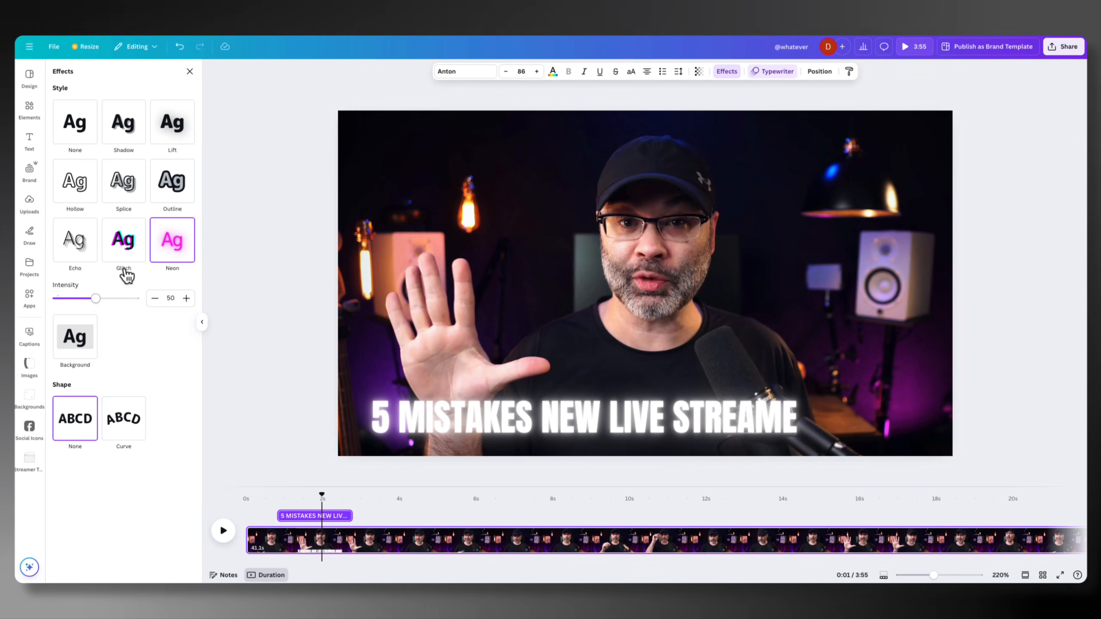
{"action": "left_click", "coordinate": [125, 250]}
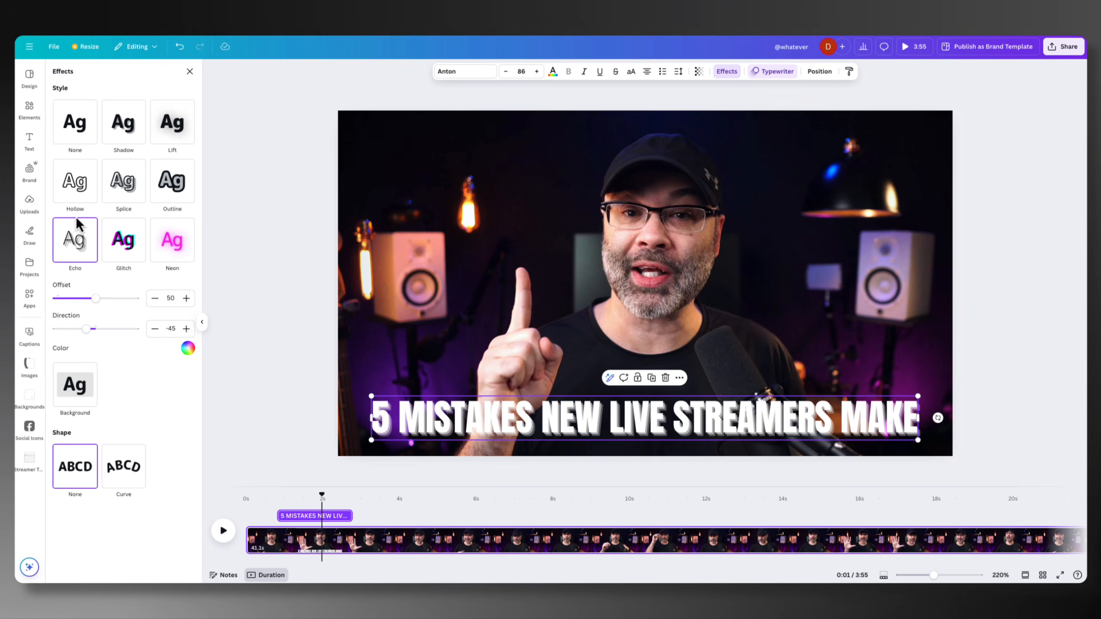
{"action": "left_click", "coordinate": [77, 187]}
{"action": "left_click", "coordinate": [130, 193]}
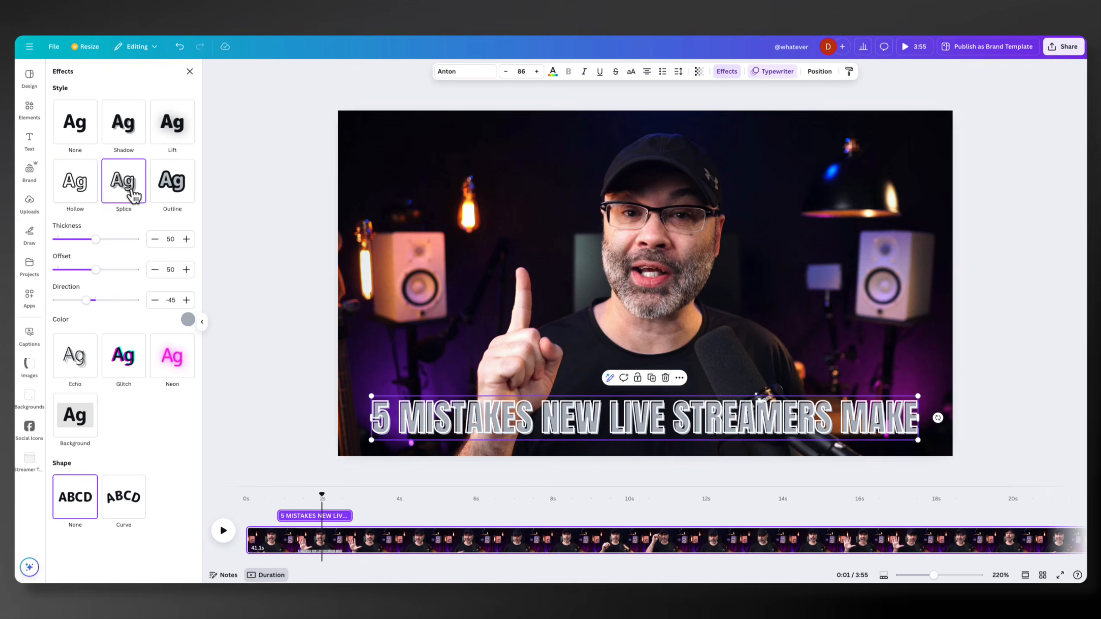
{"action": "left_click", "coordinate": [166, 191]}
{"action": "left_click", "coordinate": [119, 306]}
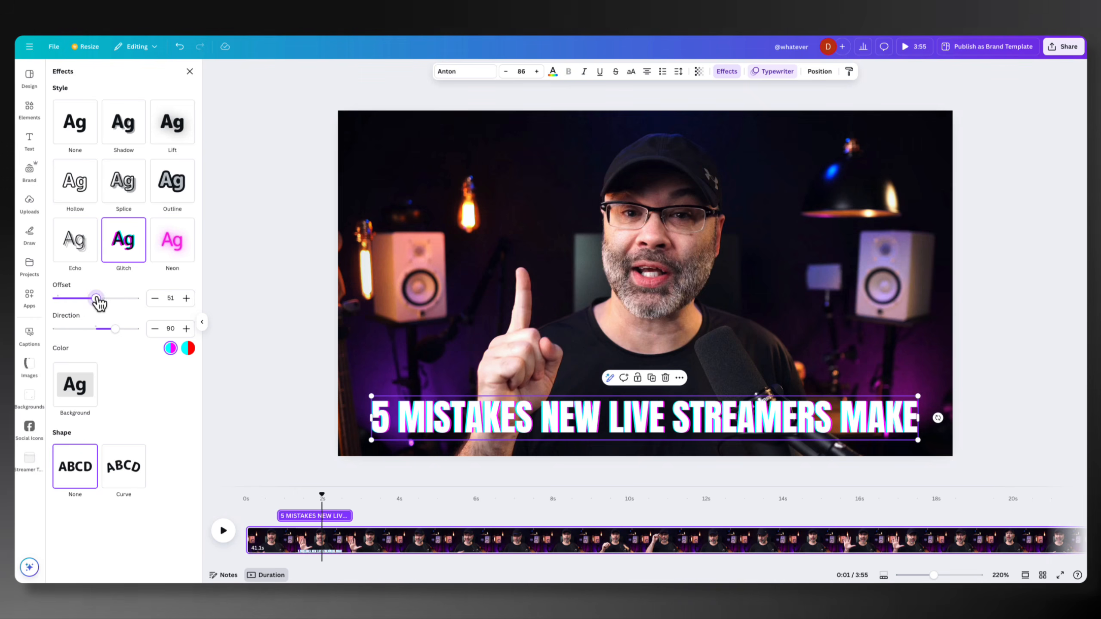
{"action": "left_click_drag", "start_coordinate": [117, 336], "coordinate": [110, 332]}
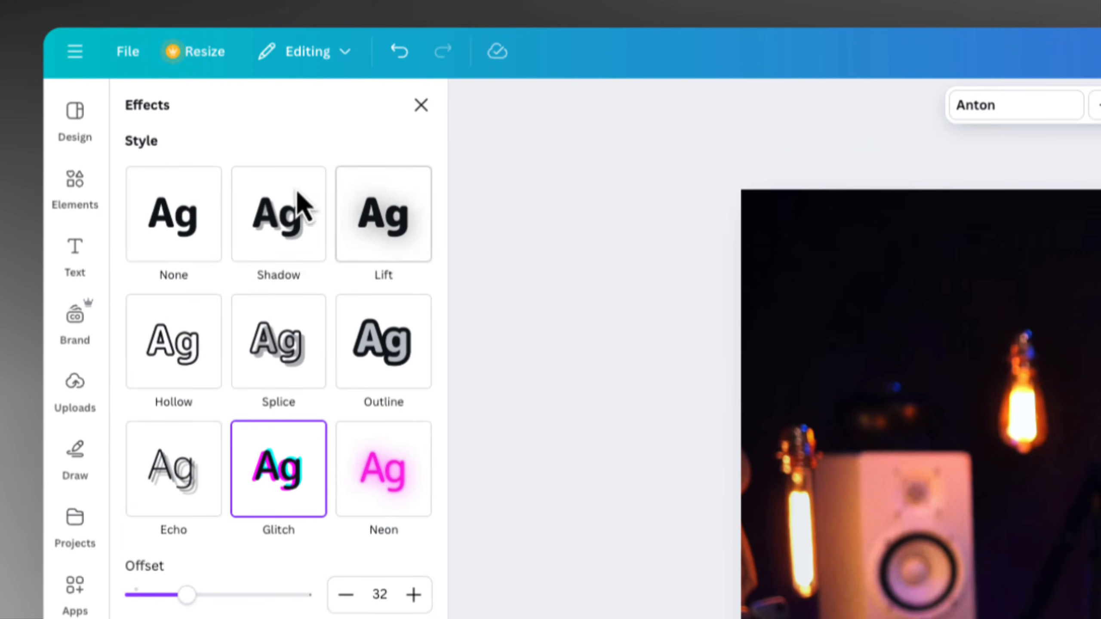
Look through the categories of the elements library and bring up the Arrow elements
{"action": "left_click", "coordinate": [76, 190]}
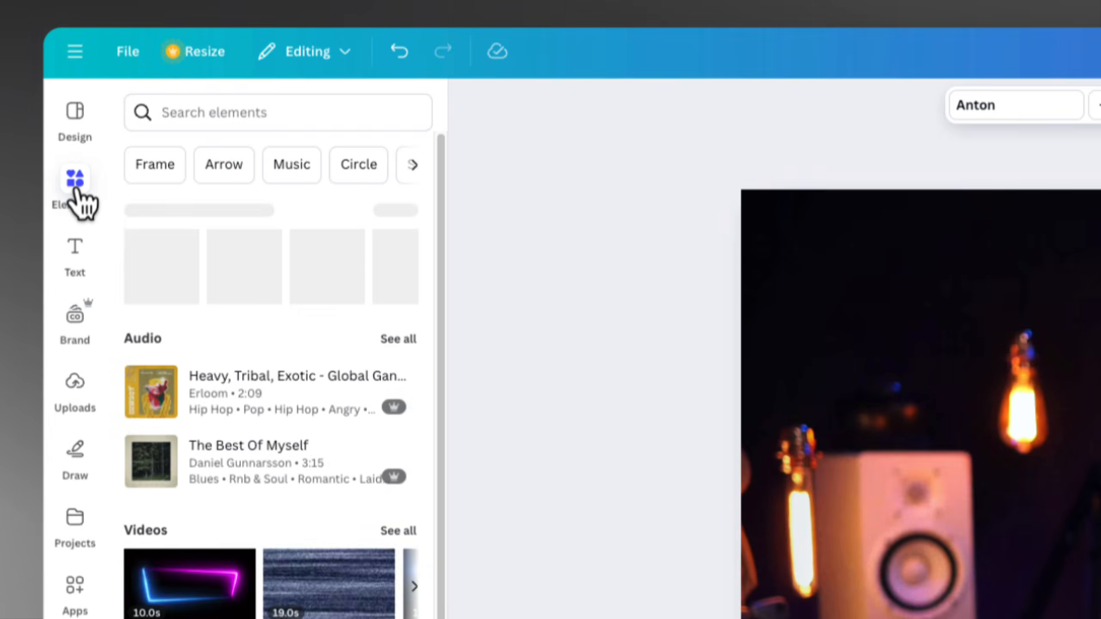
{"action": "scroll", "coordinate": [277, 391], "scroll_direction": "down", "scroll_amount": 10}
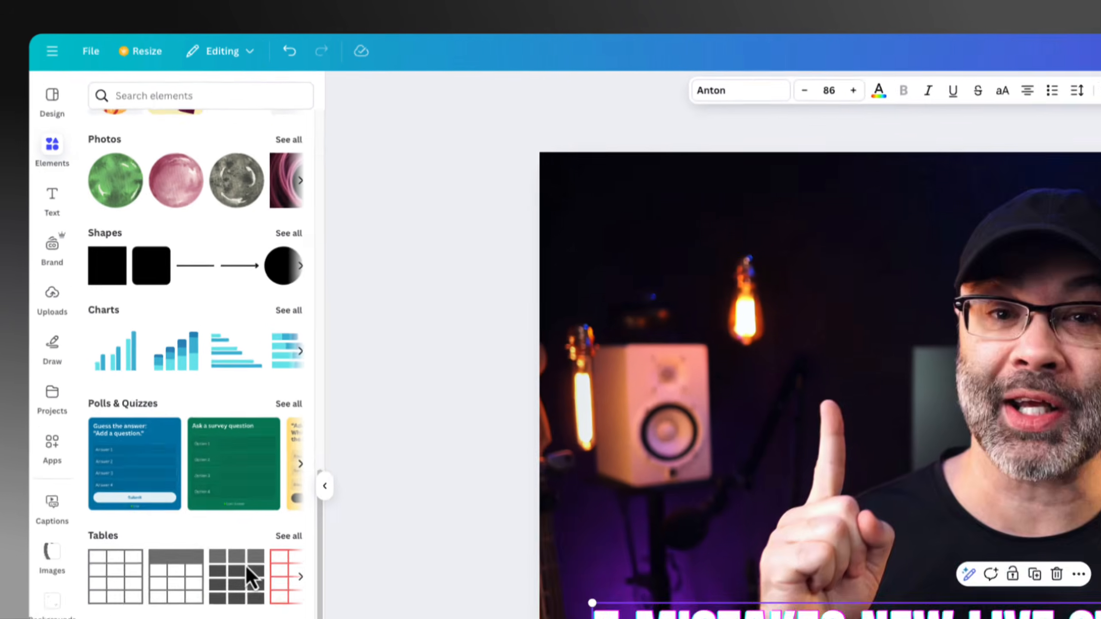
{"action": "scroll", "coordinate": [277, 521], "scroll_direction": "up", "scroll_amount": 5}
{"action": "scroll", "coordinate": [152, 382], "scroll_direction": "up", "scroll_amount": 5}
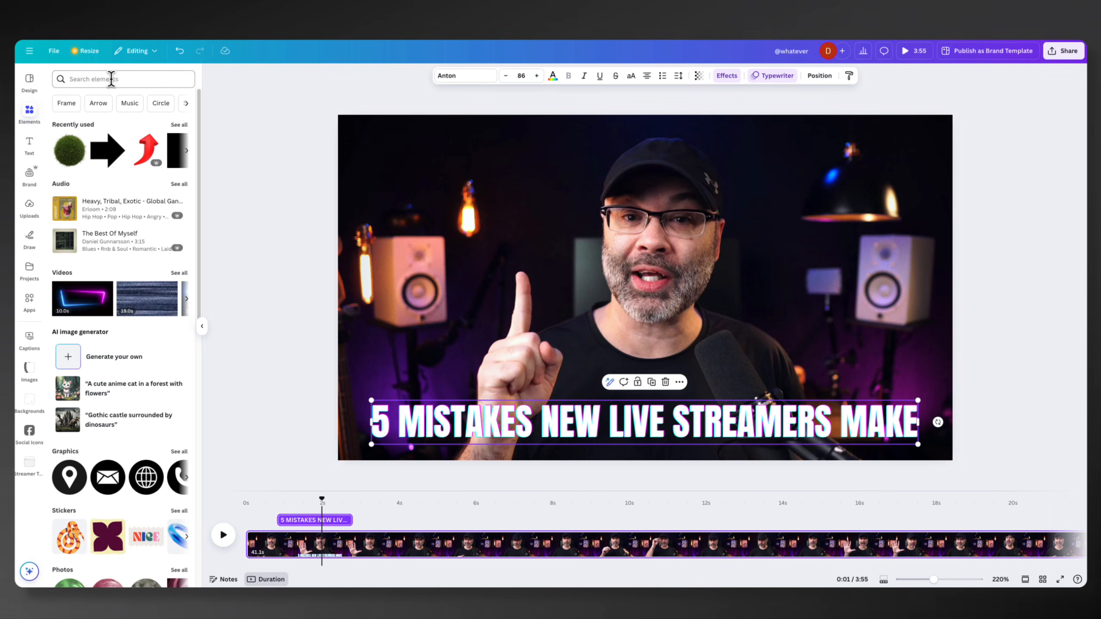
{"action": "left_click", "coordinate": [99, 103]}
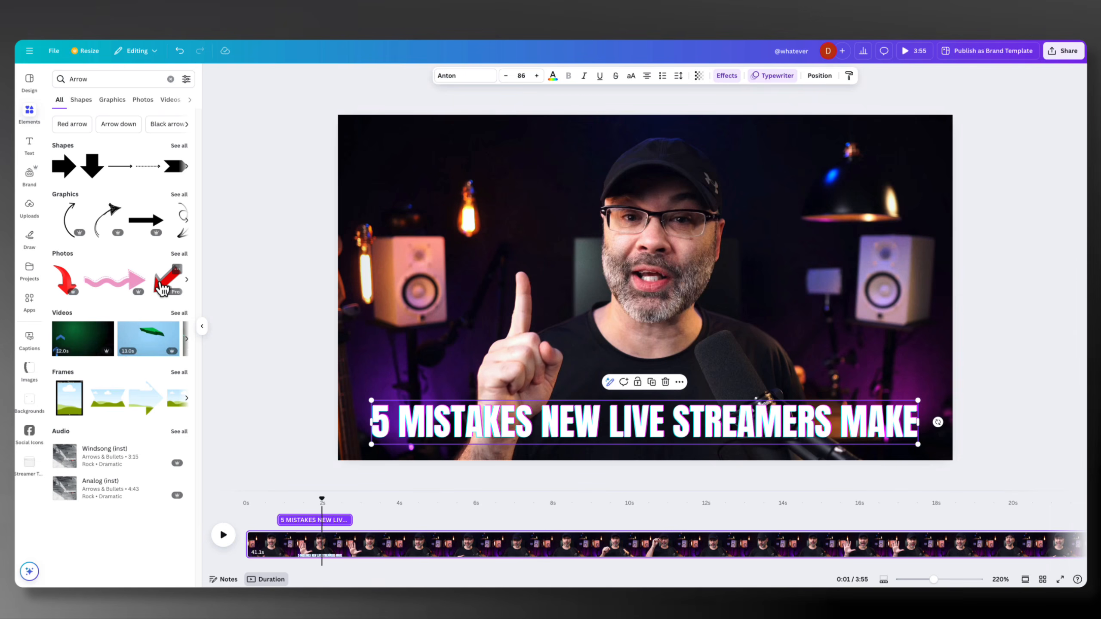
Place the red 3D arrow photo on the video and delete it again
{"action": "left_click_drag", "start_coordinate": [259, 308], "coordinate": [378, 166]}
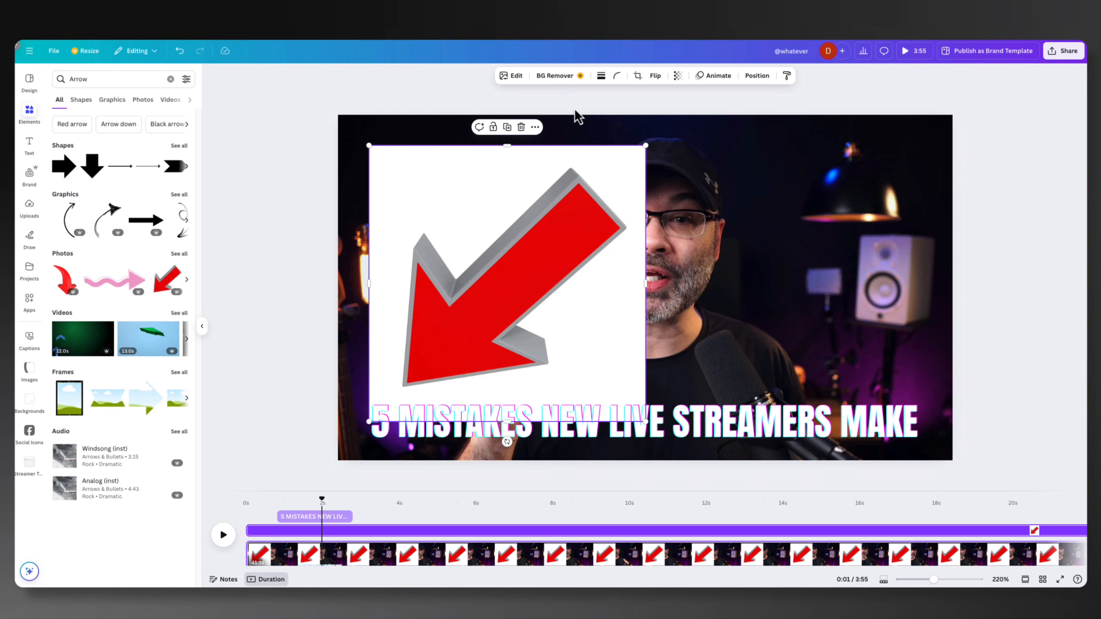
{"action": "left_click", "coordinate": [521, 127]}
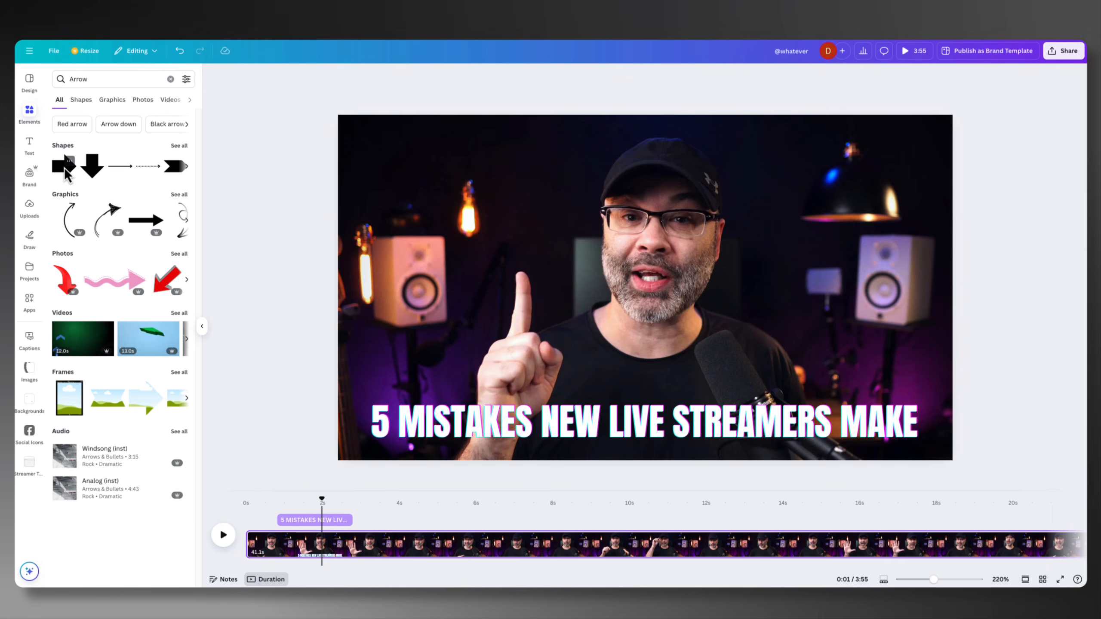
Place the solid right-pointing arrow shape over the left speaker and enlarge it to about a sixth of the frame's width
{"action": "left_click_drag", "start_coordinate": [63, 171], "coordinate": [377, 253]}
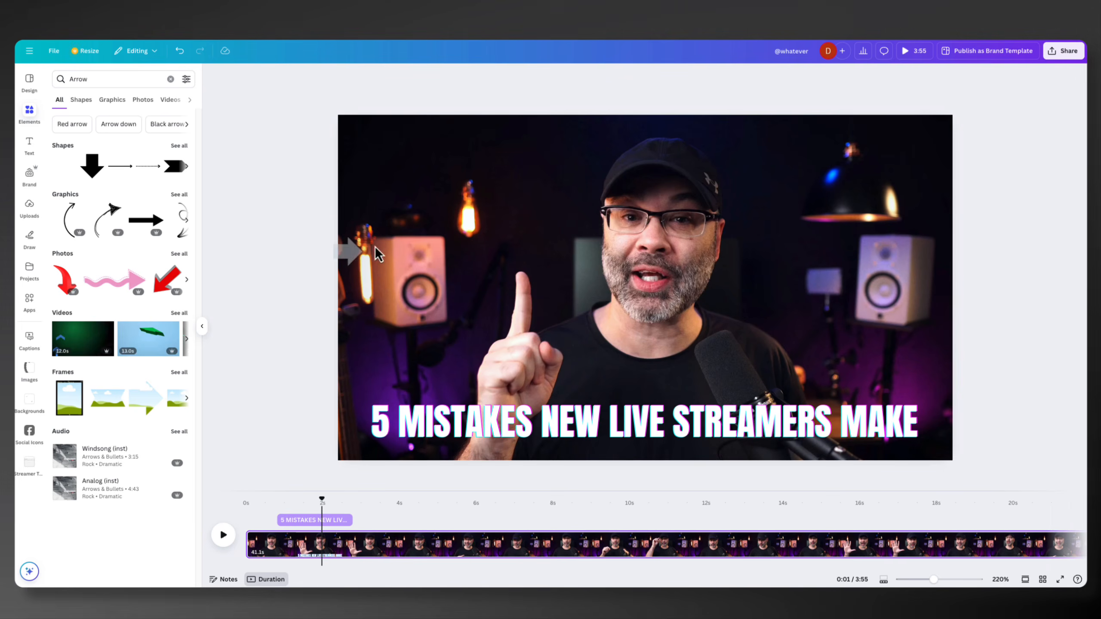
{"action": "left_click_drag", "start_coordinate": [425, 225], "coordinate": [404, 237]}
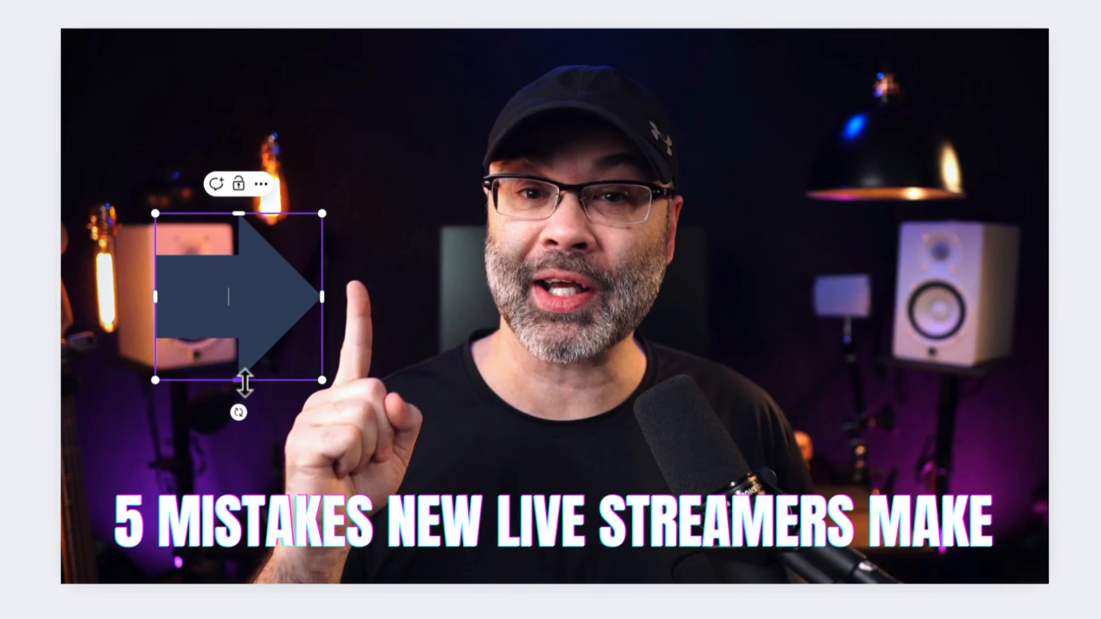
{"action": "mouse_move", "coordinate": [454, 338]}
{"action": "left_mouse_down"}
{"action": "mouse_move", "coordinate": [449, 300]}
{"action": "mouse_move", "coordinate": [447, 343]}
{"action": "left_mouse_up"}
{"action": "left_click_drag", "start_coordinate": [234, 397], "coordinate": [229, 347]}
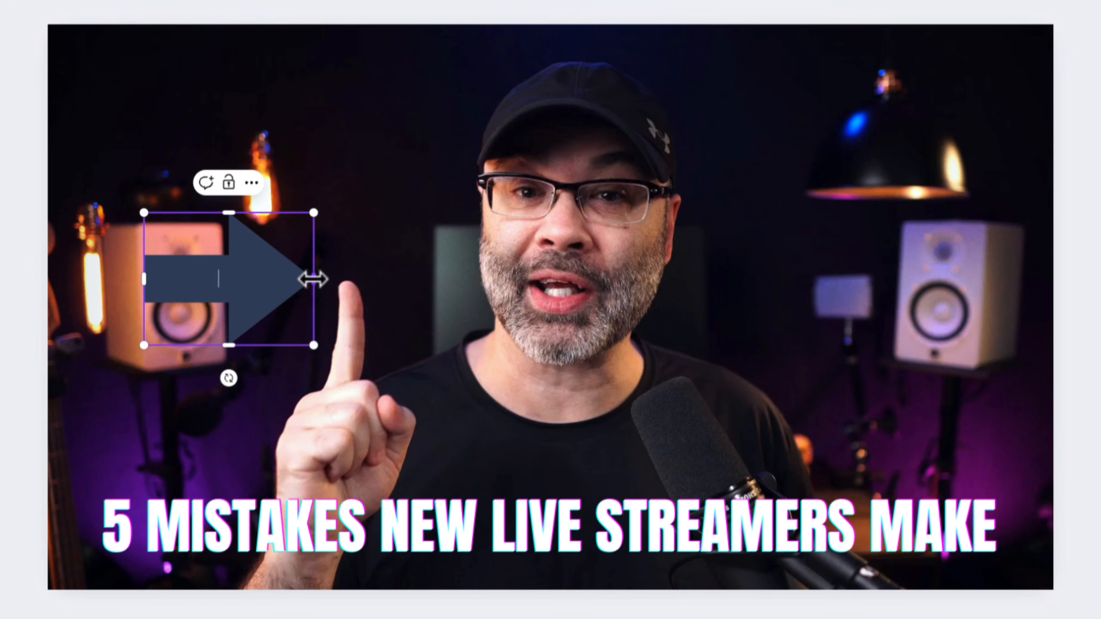
Lengthen the arrow, tilt it slightly clockwise, and position it so that it points at the raised finger
{"action": "left_click_drag", "start_coordinate": [313, 279], "coordinate": [369, 279]}
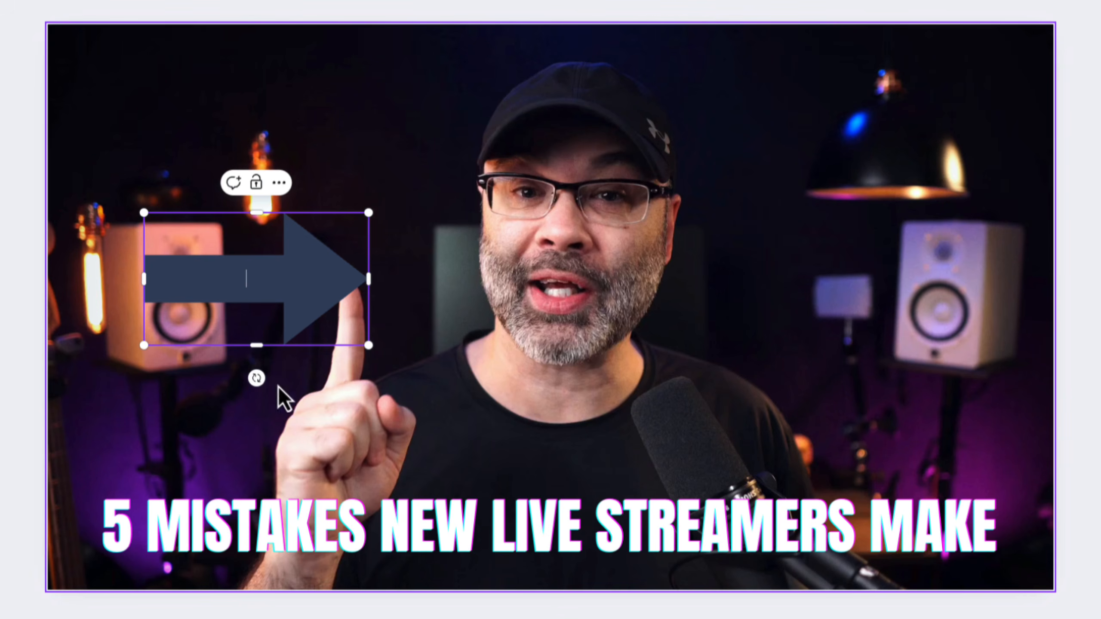
{"action": "left_click_drag", "start_coordinate": [247, 359], "coordinate": [230, 373]}
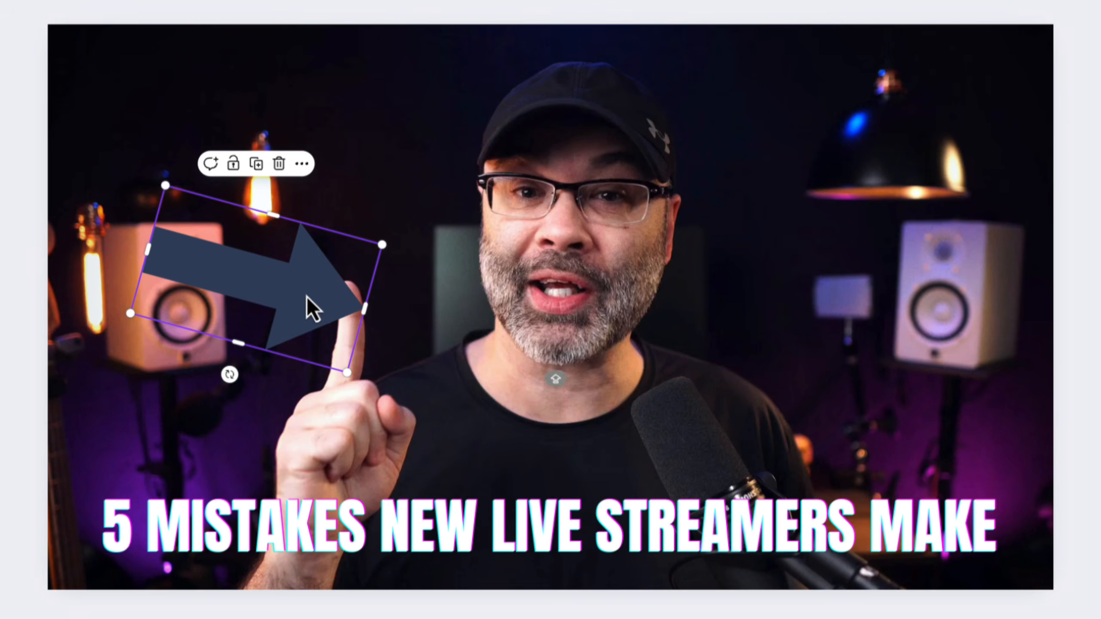
{"action": "left_click_drag", "start_coordinate": [306, 299], "coordinate": [269, 265]}
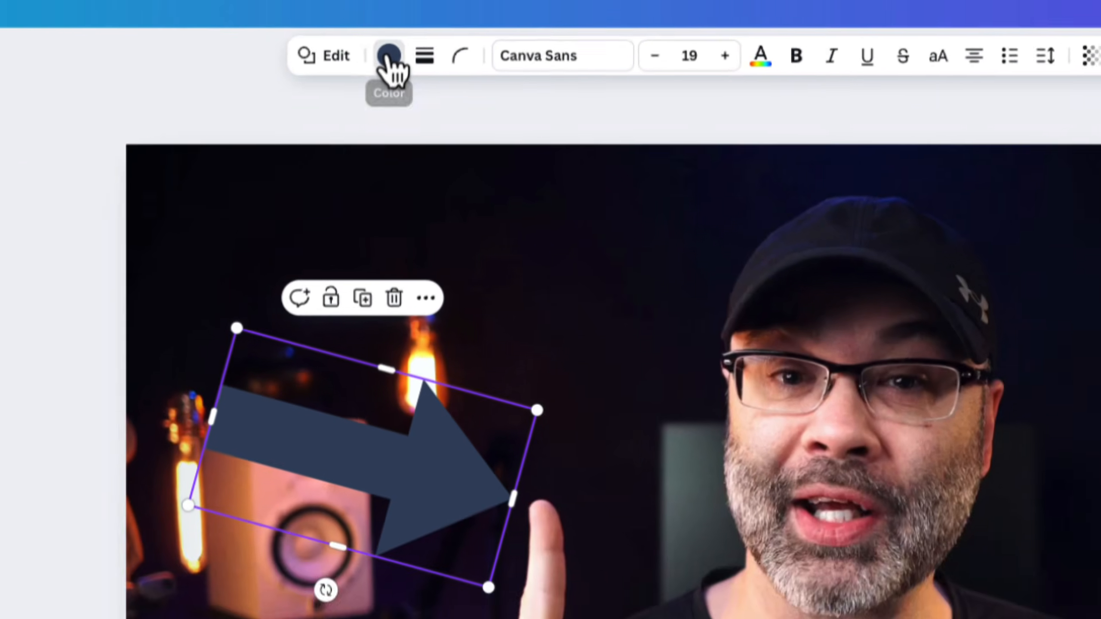
Recolour the arrow light green and apply the Succession animation to it for both enter and exit
{"action": "left_click", "coordinate": [348, 45]}
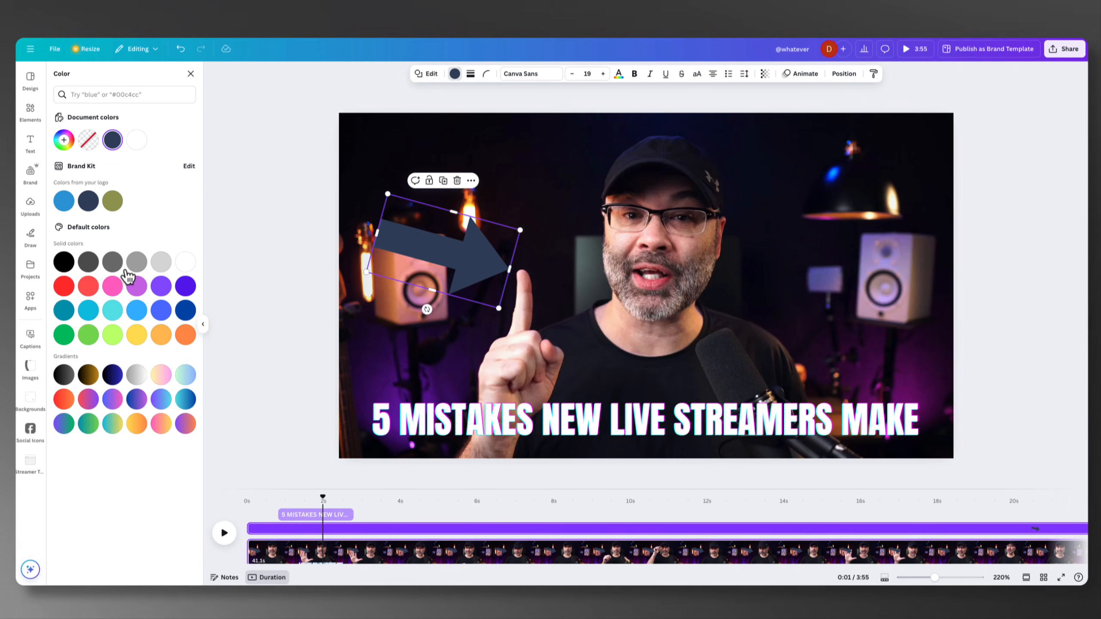
{"action": "left_click", "coordinate": [89, 335]}
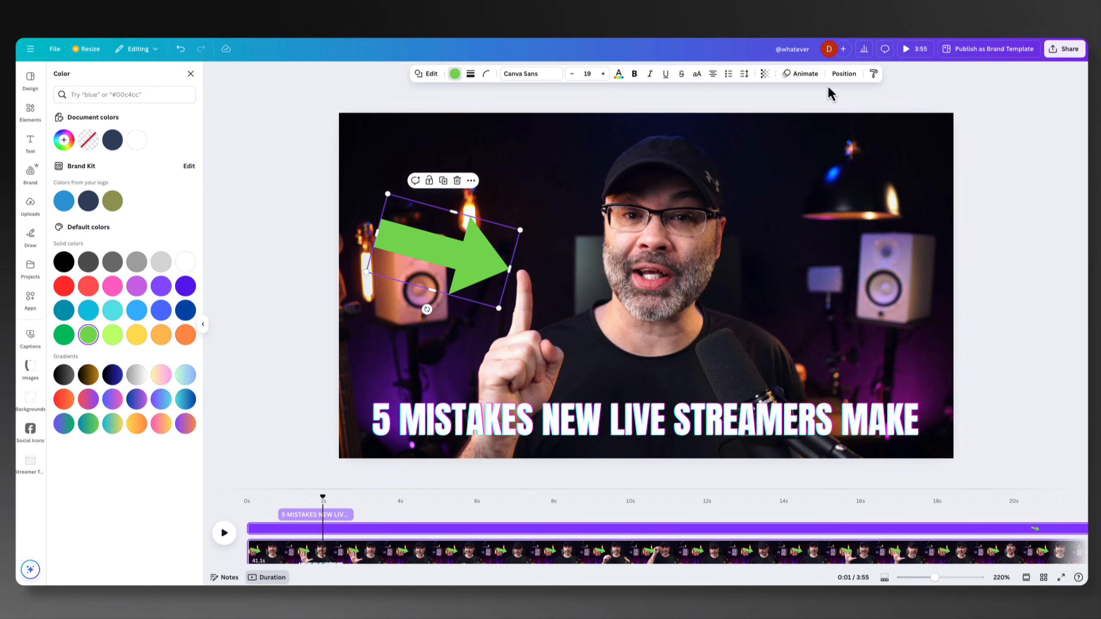
{"action": "left_click", "coordinate": [811, 74]}
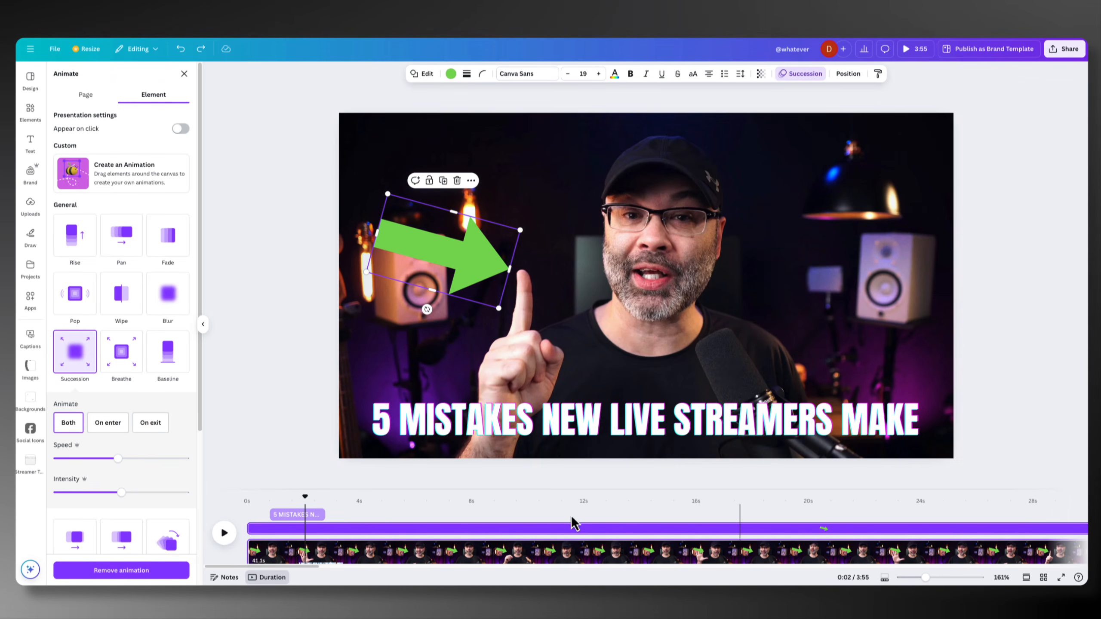
Retime the arrow to run from about 4.5 to 8.7 seconds on the timeline, and delete it
{"action": "left_click_drag", "start_coordinate": [925, 577], "coordinate": [913, 577]}
{"action": "left_click_drag", "start_coordinate": [841, 528], "coordinate": [356, 536]}
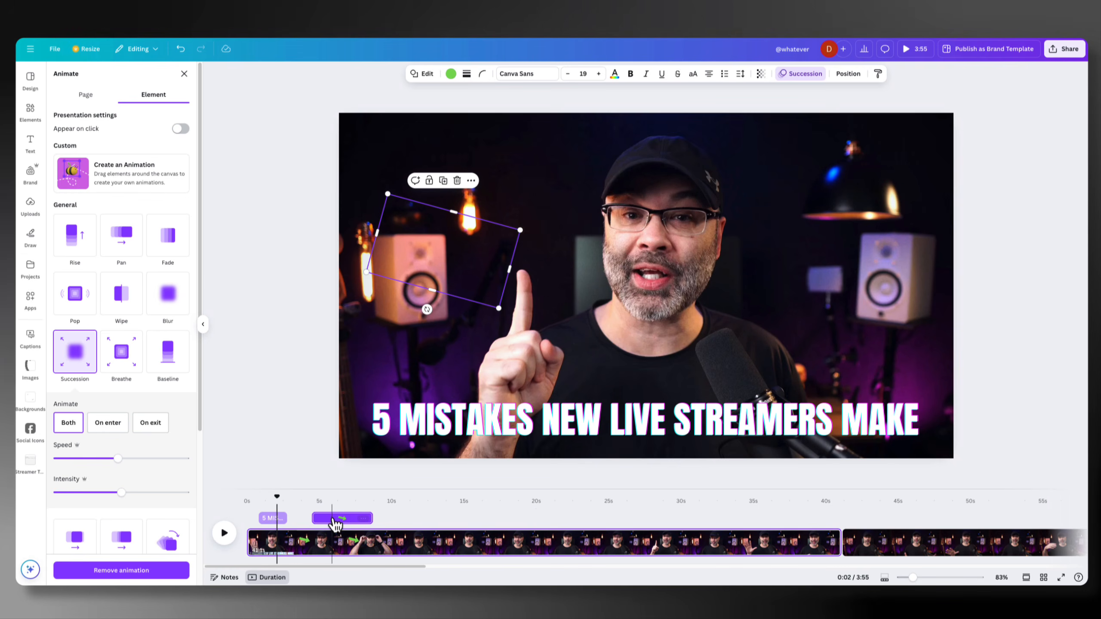
{"action": "left_click", "coordinate": [333, 523]}
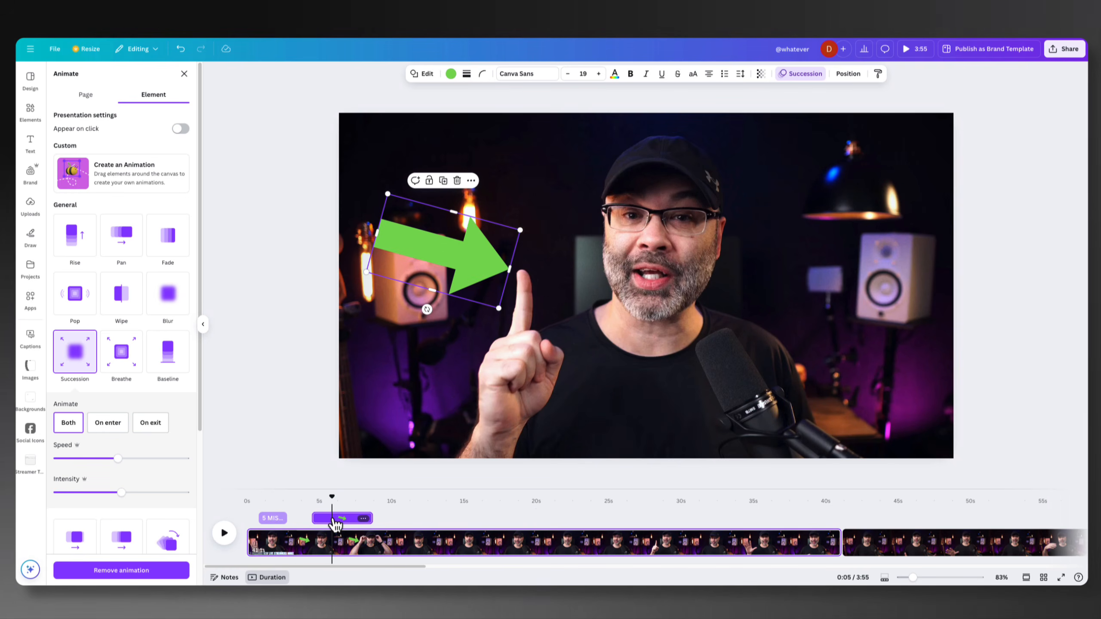
{"action": "key", "text": "Delete"}
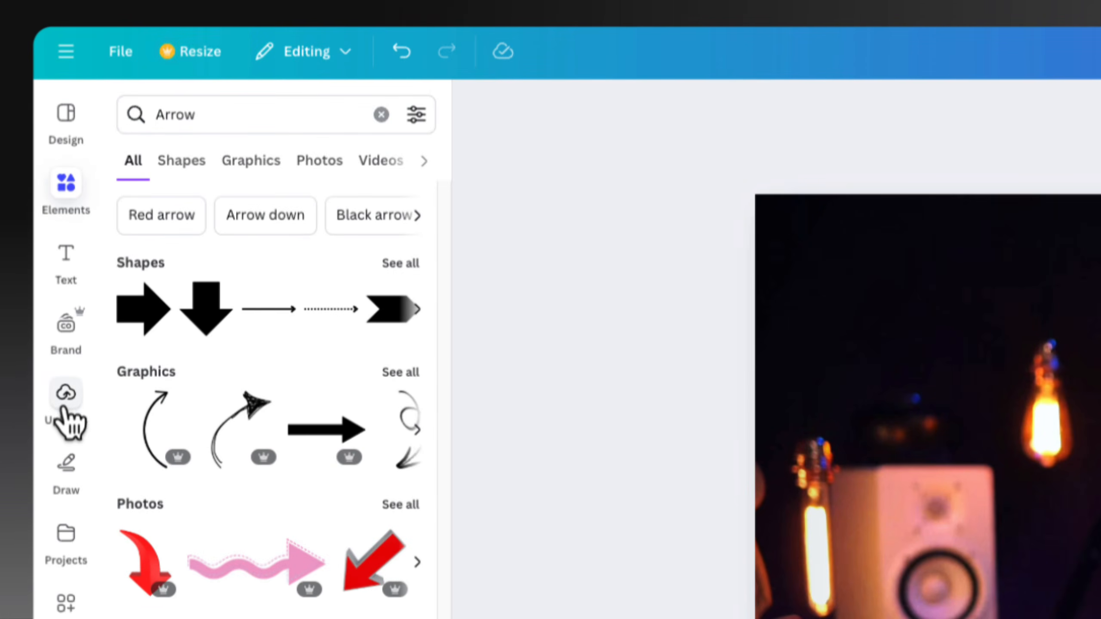
Look through the uploaded media and add the audio file arps_2.wav to the timeline, aligned to the start of the video
{"action": "left_click", "coordinate": [66, 394]}
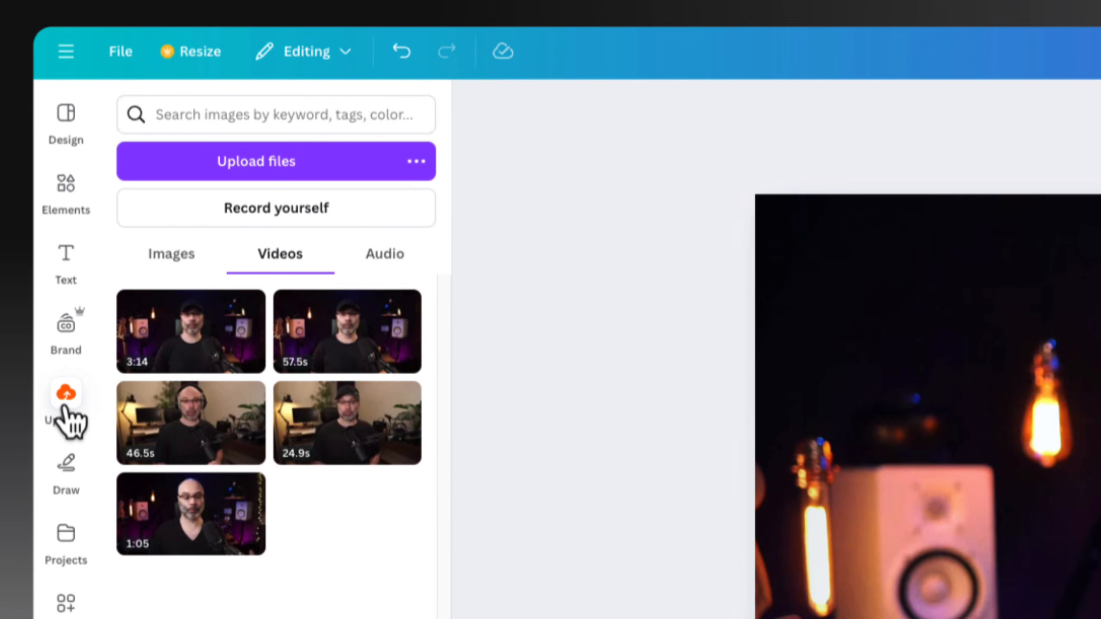
{"action": "left_click", "coordinate": [162, 261]}
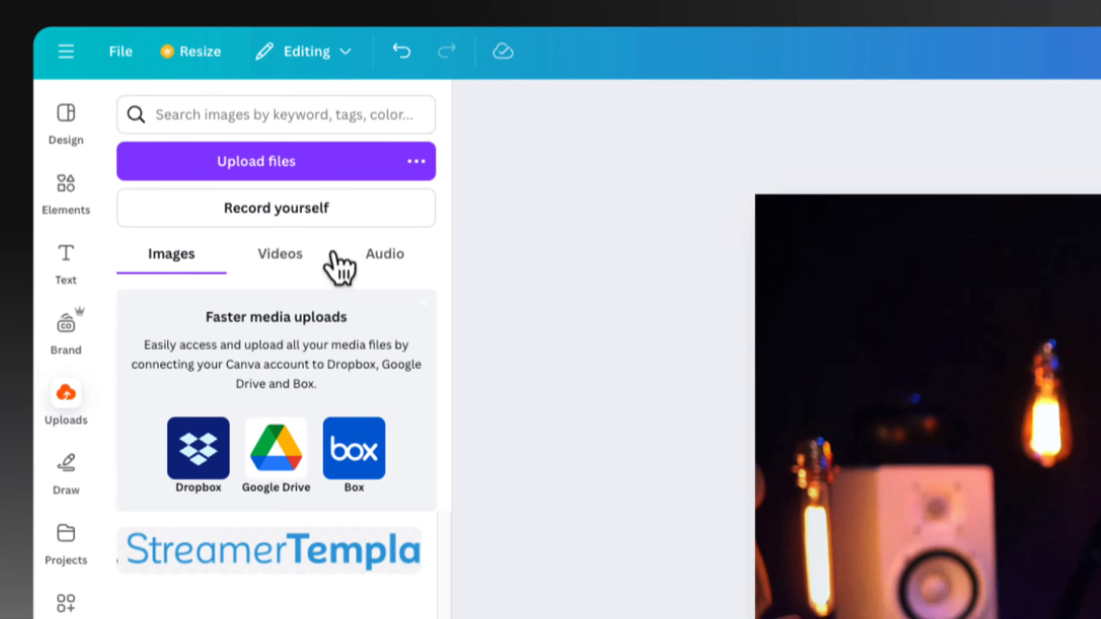
{"action": "left_click", "coordinate": [384, 256]}
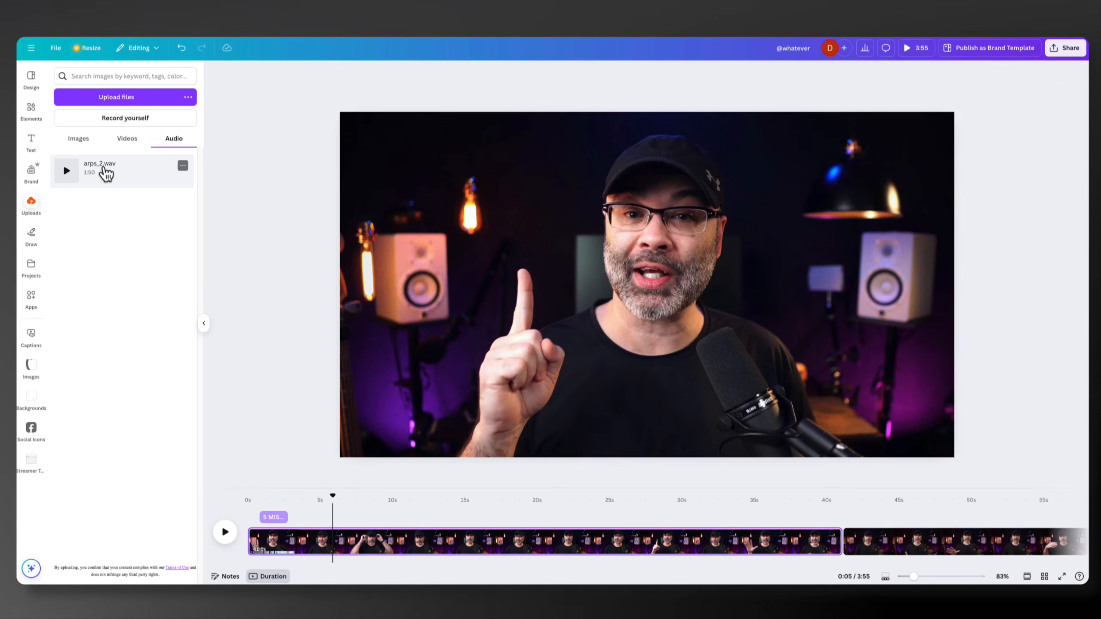
{"action": "left_click_drag", "start_coordinate": [204, 318], "coordinate": [248, 554]}
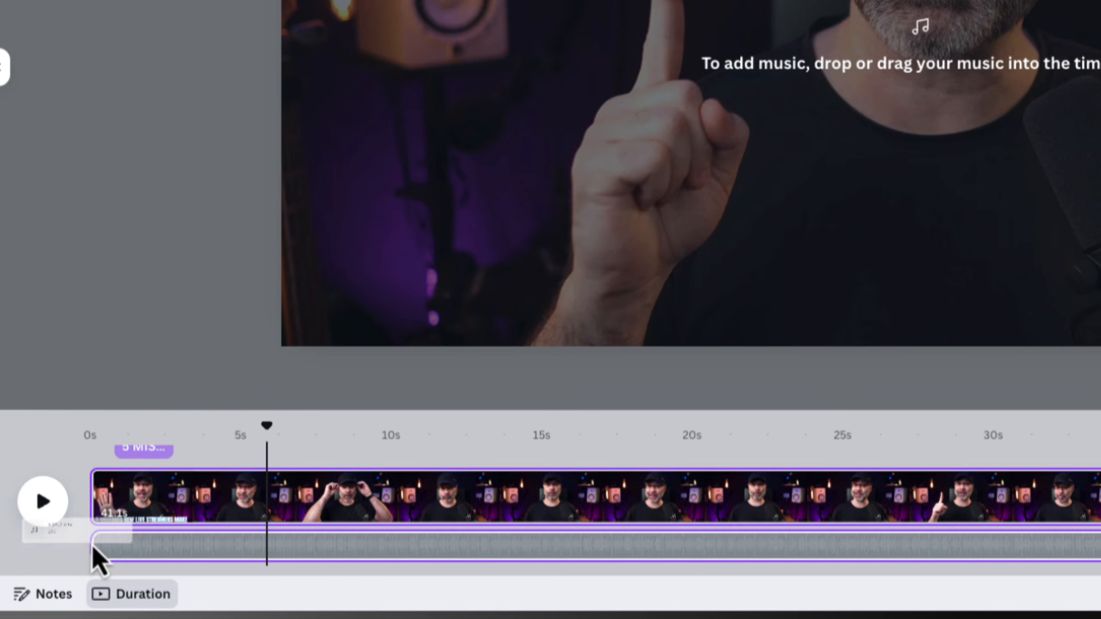
{"action": "left_click_drag", "start_coordinate": [96, 559], "coordinate": [98, 557]}
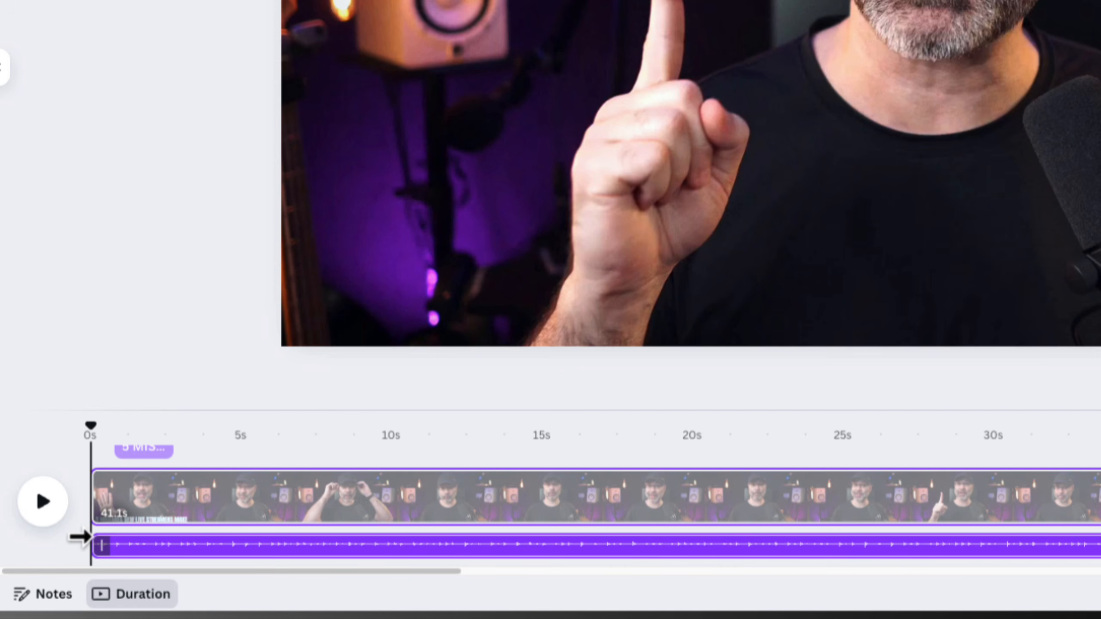
Play the video from the beginning for about two seconds to hear the music under the speech
{"action": "mouse_move", "coordinate": [93, 442]}
{"action": "left_mouse_down"}
{"action": "mouse_move", "coordinate": [250, 451]}
{"action": "mouse_move", "coordinate": [90, 438]}
{"action": "left_mouse_up"}
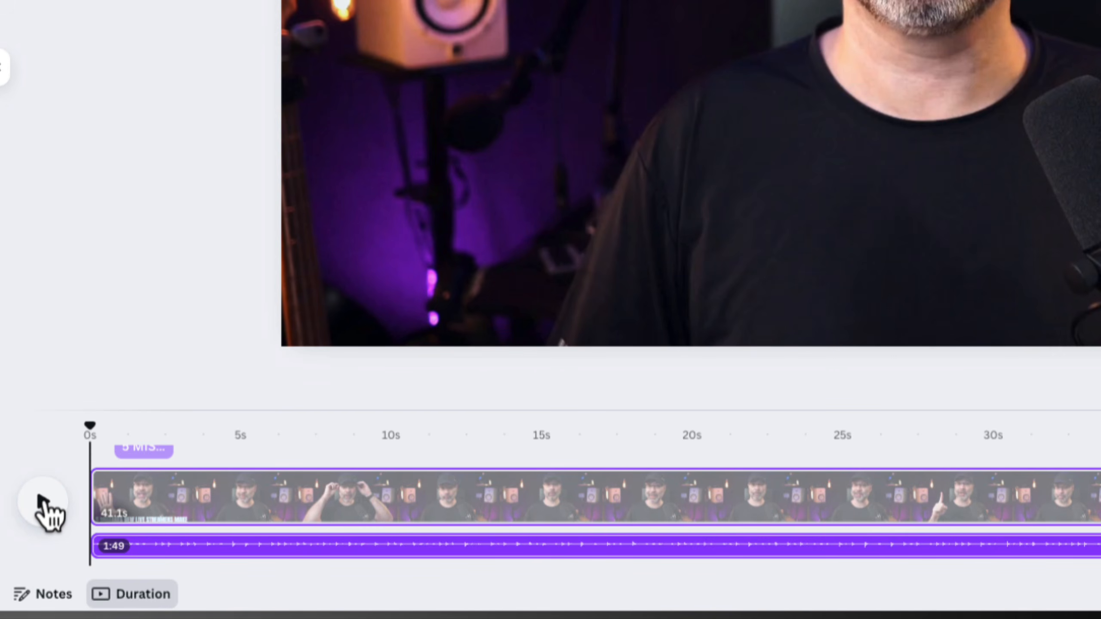
{"action": "left_click", "coordinate": [45, 503]}
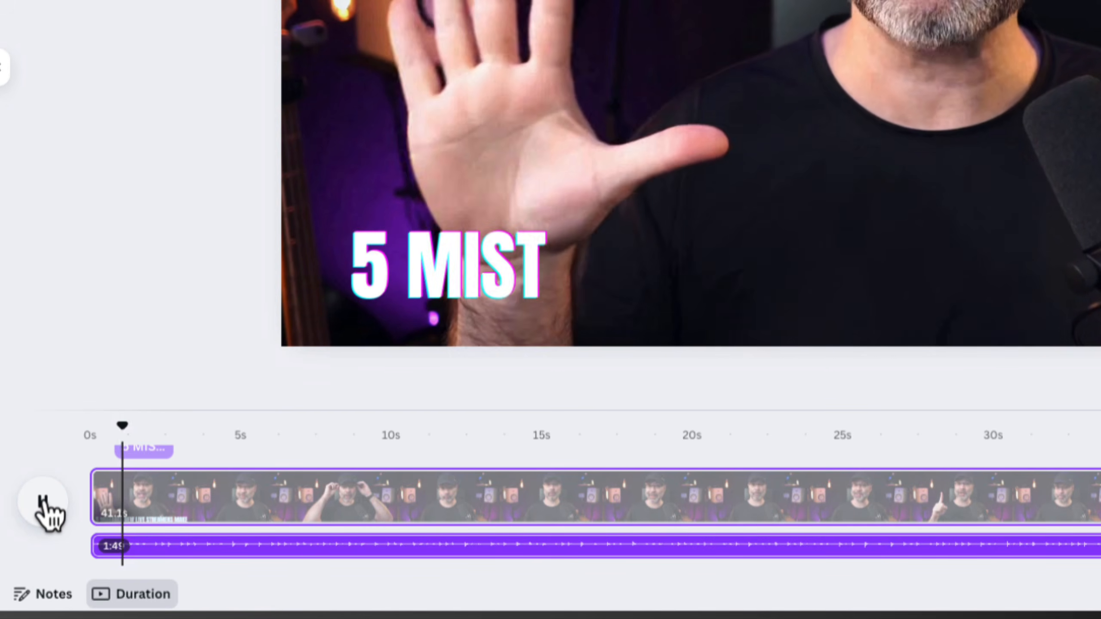
{"action": "left_click", "coordinate": [46, 503]}
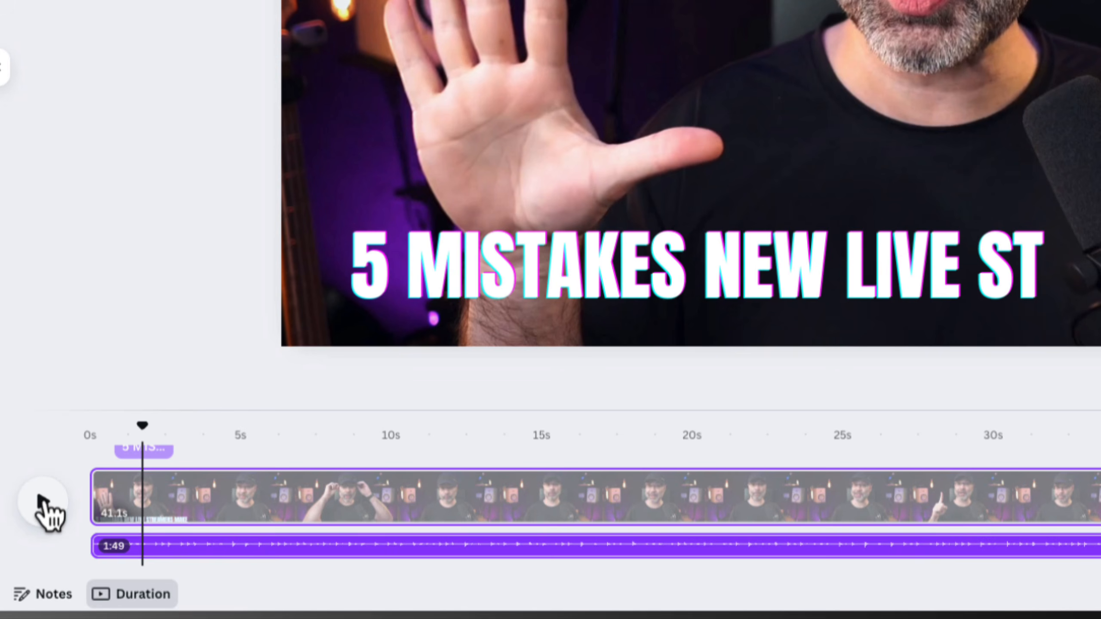
Lower the music track's volume to about 17 and replay the opening to check the balance with the speech
{"action": "left_click", "coordinate": [191, 545]}
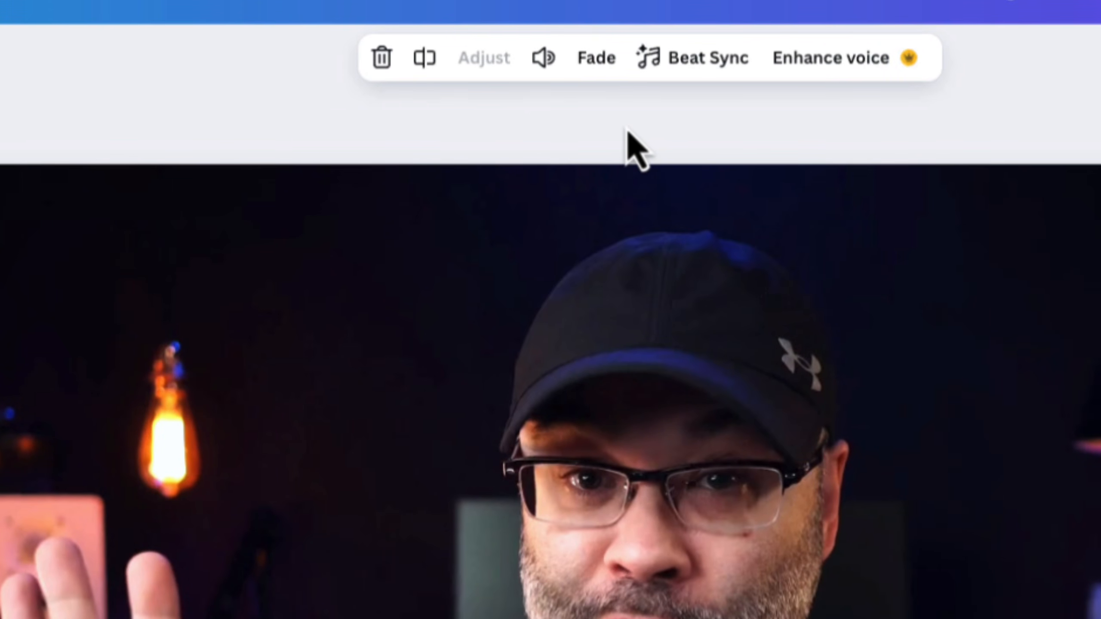
{"action": "left_click", "coordinate": [543, 61]}
{"action": "left_click_drag", "start_coordinate": [435, 195], "coordinate": [378, 204]}
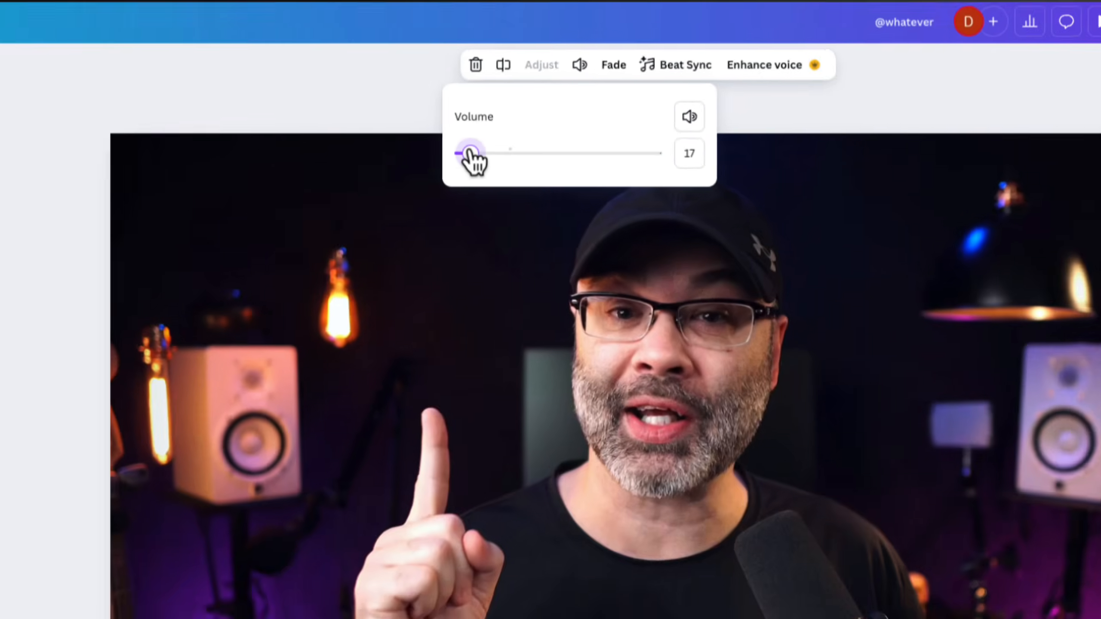
{"action": "left_click_drag", "start_coordinate": [297, 499], "coordinate": [281, 502]}
{"action": "left_click", "coordinate": [225, 530]}
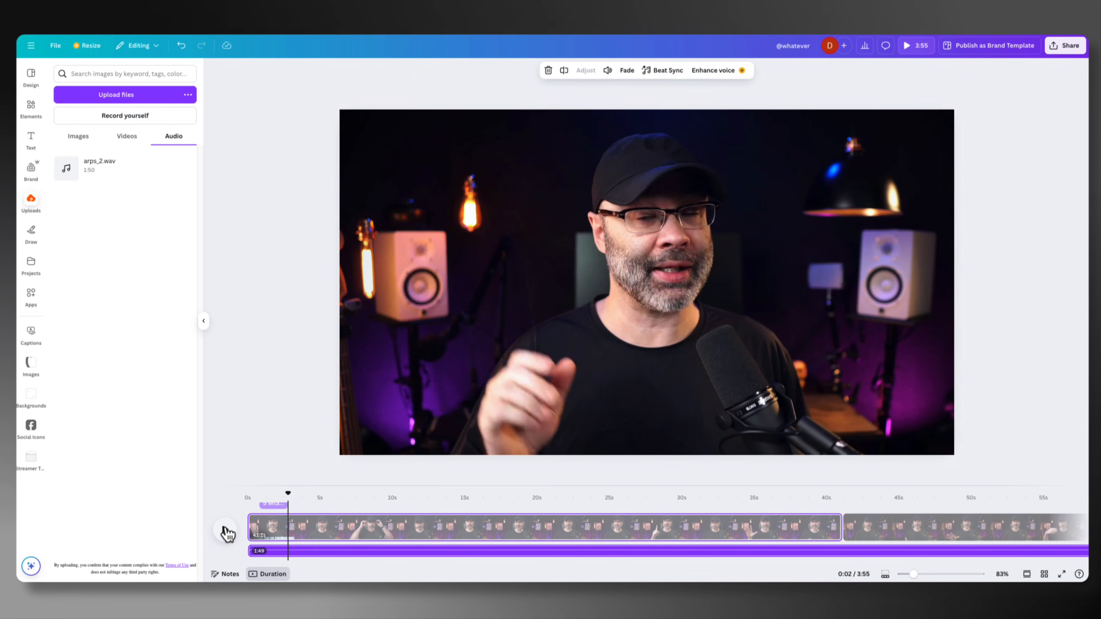
Open the first clip's volume setting, and extract the clip's audio to a separate track
{"action": "left_click", "coordinate": [330, 534]}
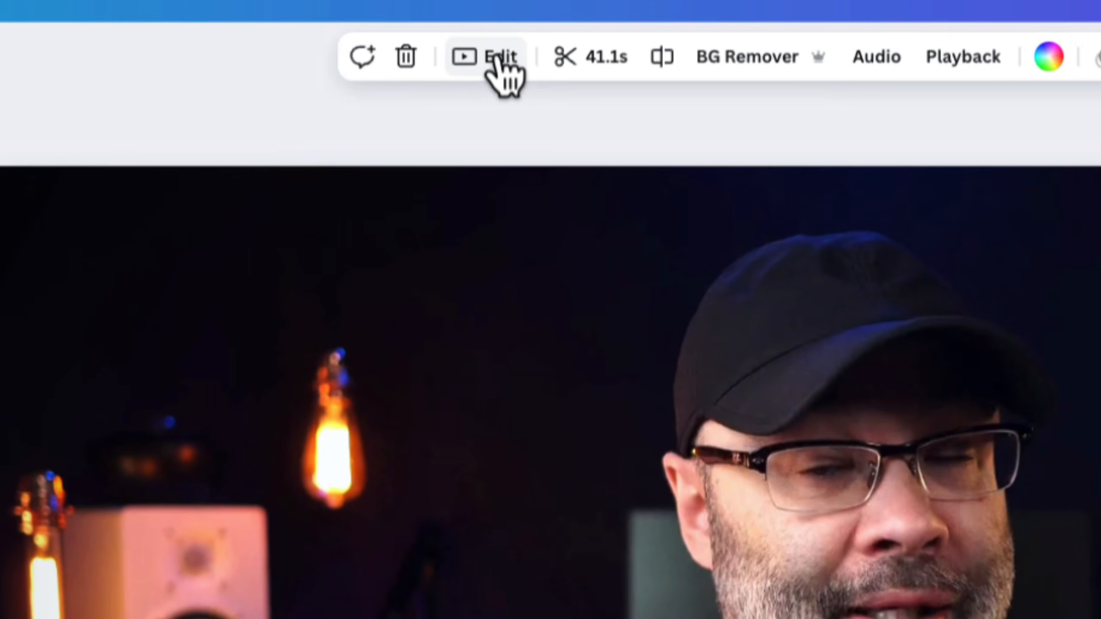
{"action": "left_click", "coordinate": [498, 55]}
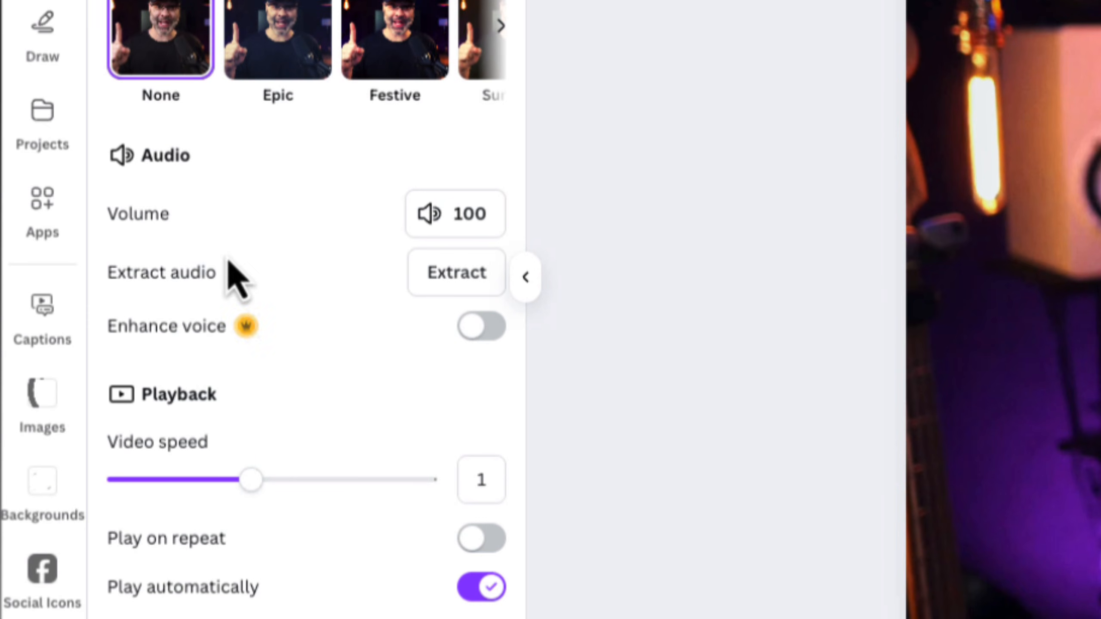
{"action": "left_click", "coordinate": [476, 214]}
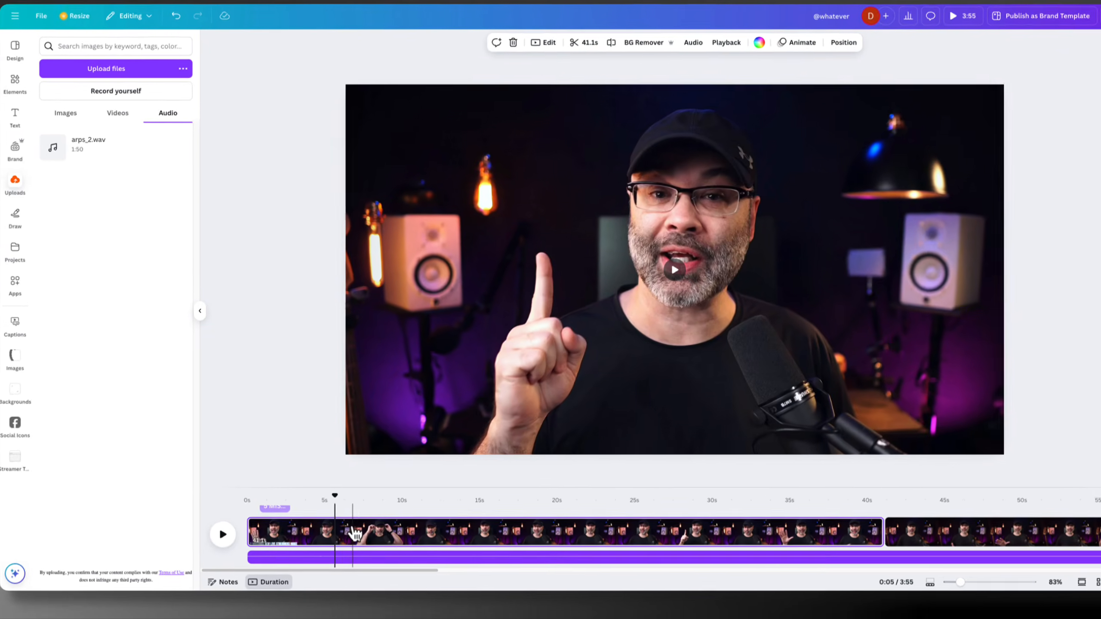
{"action": "right_click", "coordinate": [364, 538]}
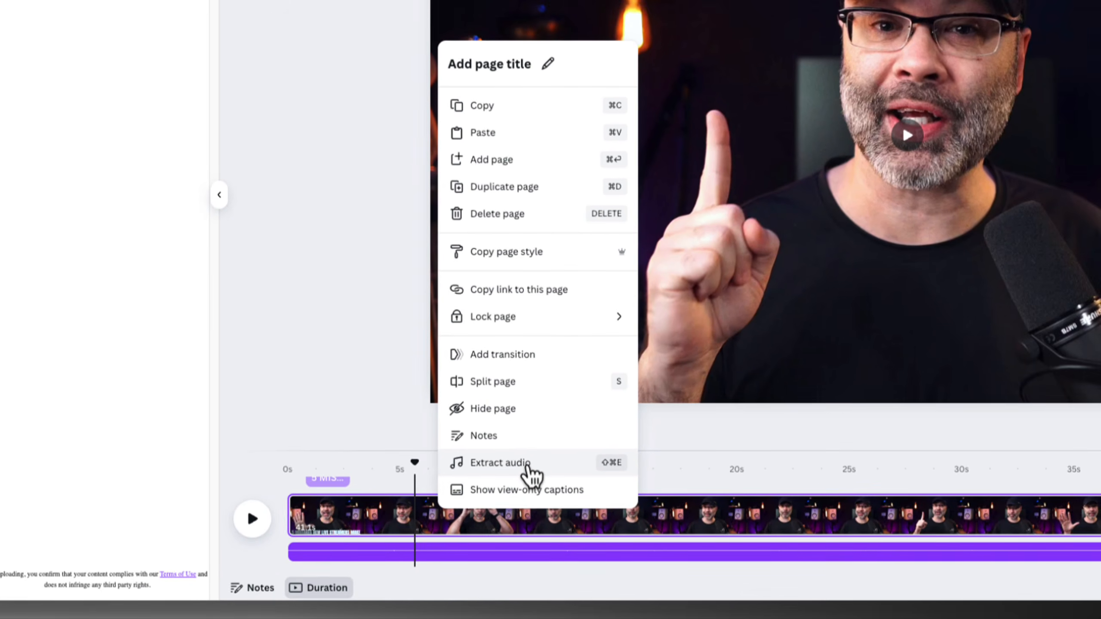
{"action": "left_click", "coordinate": [518, 533]}
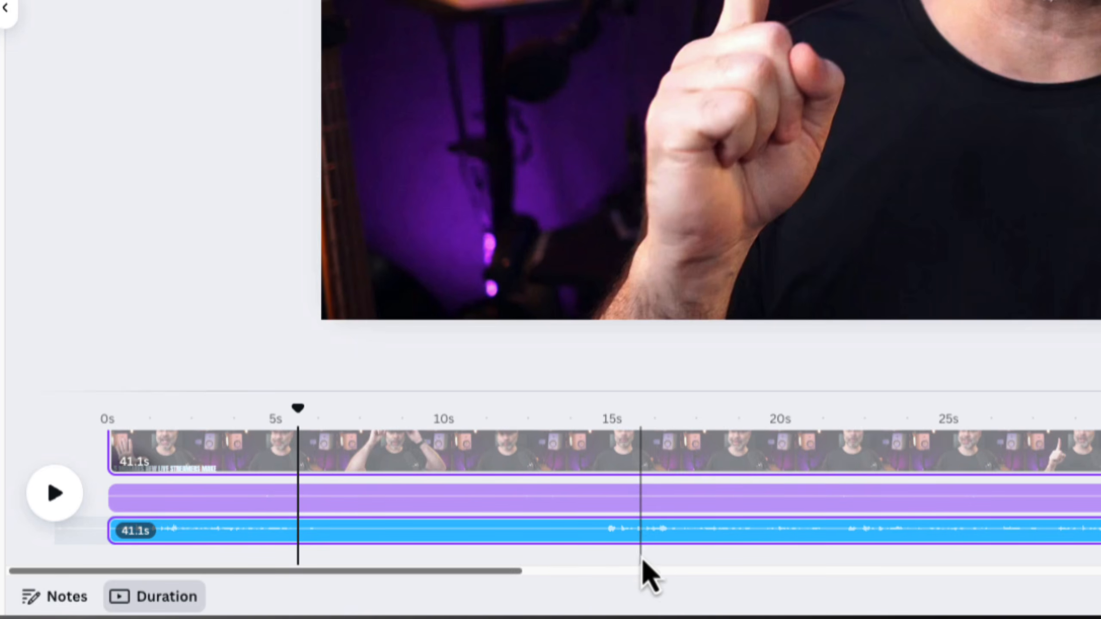
Raise the volume of the extracted speech audio track to 122
{"action": "mouse_move", "coordinate": [642, 538]}
{"action": "left_mouse_down"}
{"action": "mouse_move", "coordinate": [978, 540]}
{"action": "mouse_move", "coordinate": [590, 563]}
{"action": "mouse_move", "coordinate": [1002, 535]}
{"action": "mouse_move", "coordinate": [645, 557]}
{"action": "left_mouse_up"}
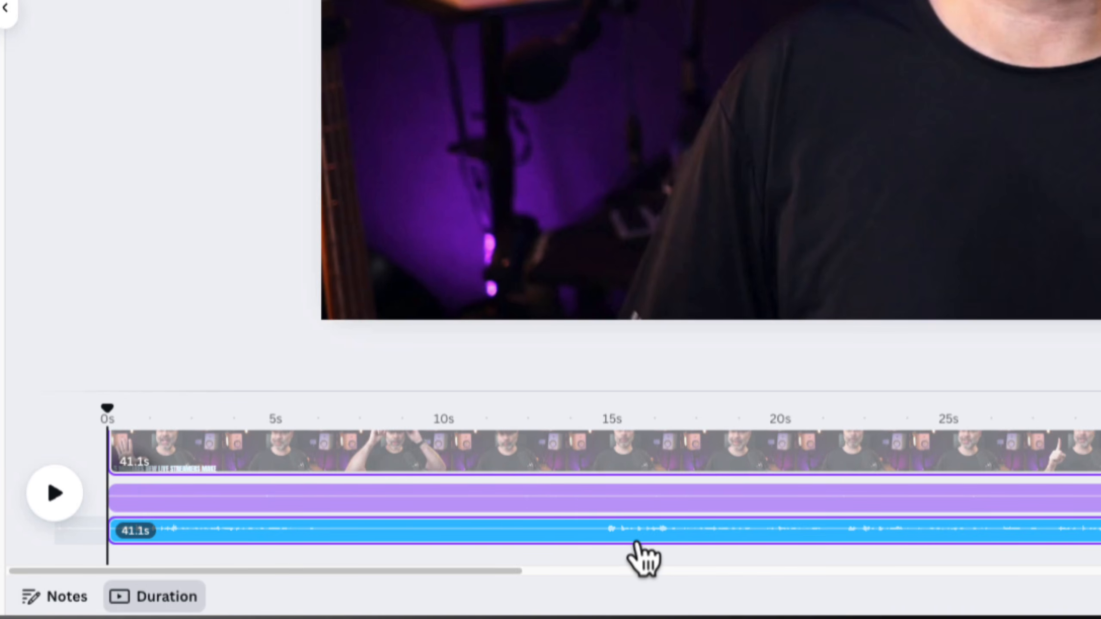
{"action": "left_click", "coordinate": [429, 540]}
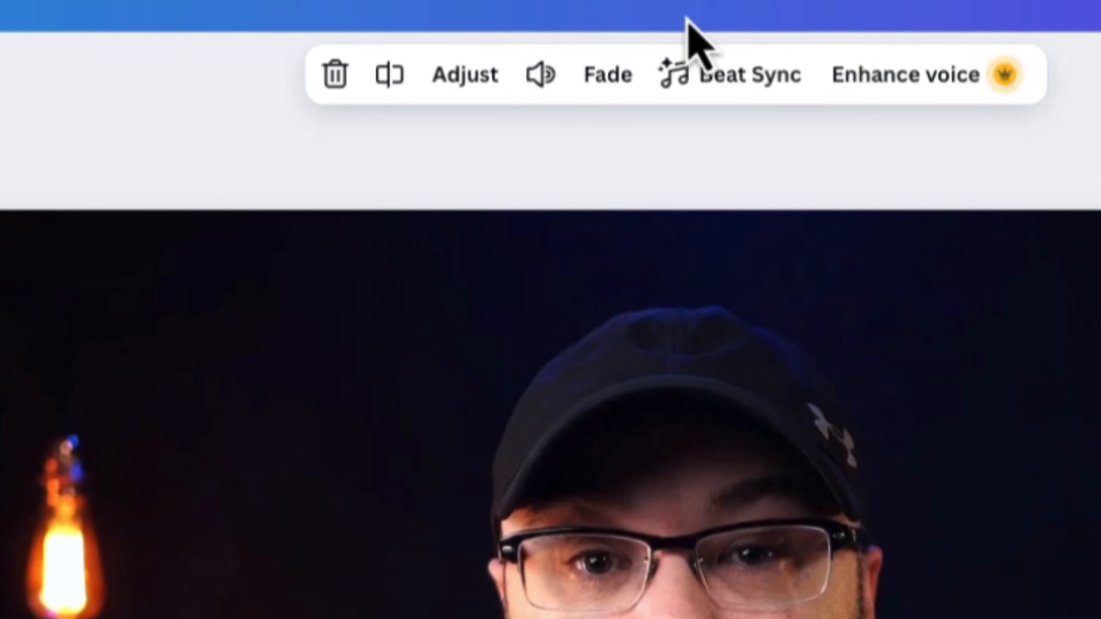
{"action": "left_click", "coordinate": [539, 77]}
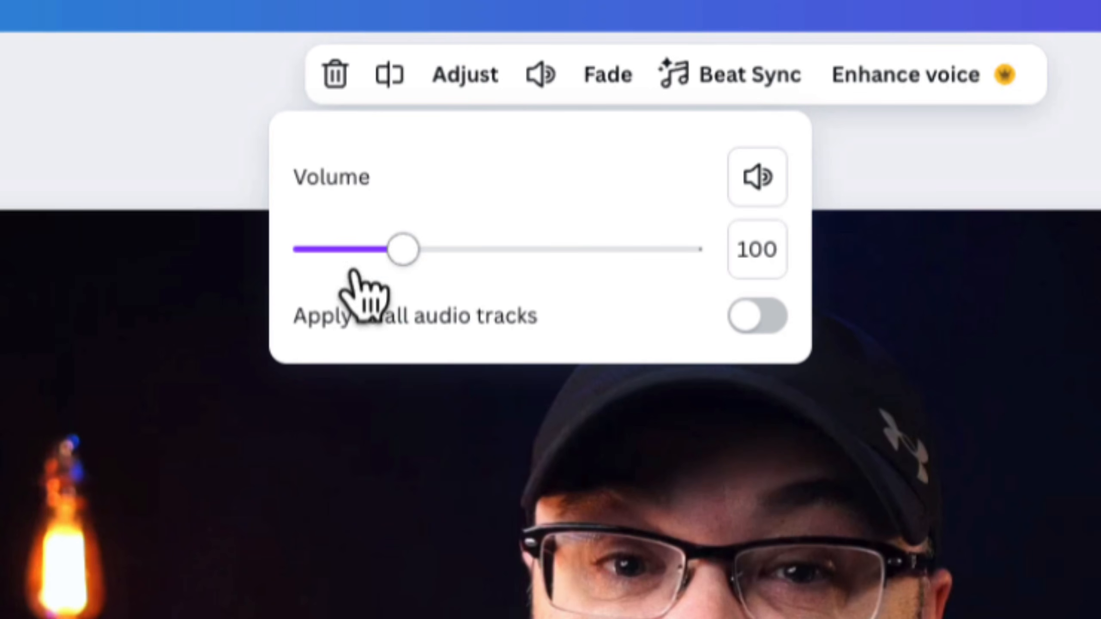
{"action": "left_click_drag", "start_coordinate": [417, 248], "coordinate": [424, 256]}
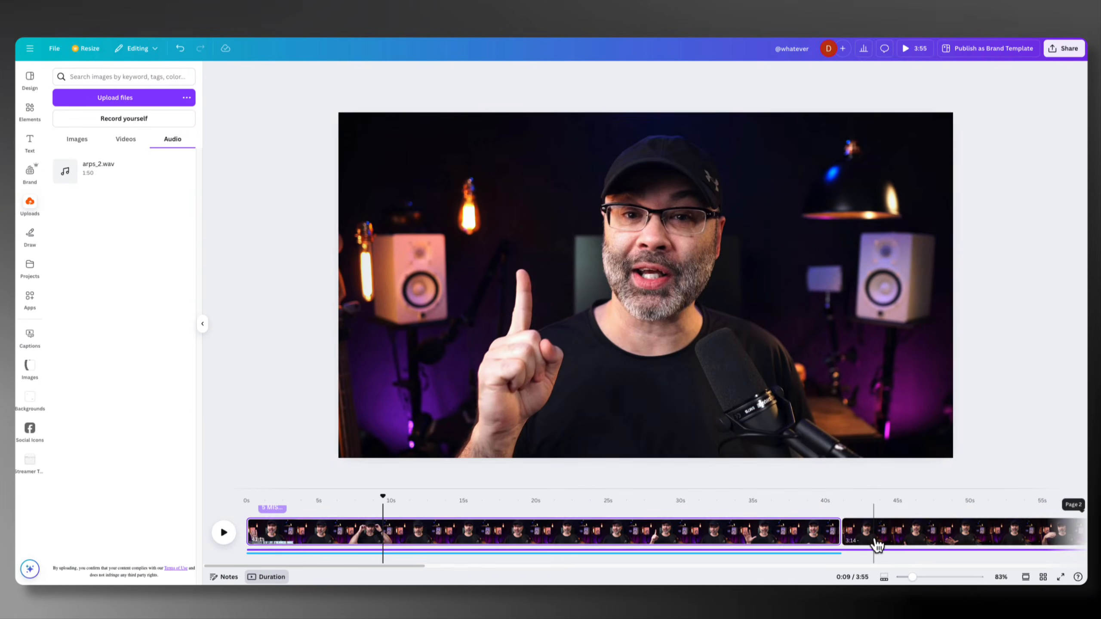
Check the volume settings of the second clip and the extracted audio track, and move the playhead back to about 1 second
{"action": "left_click", "coordinate": [876, 544]}
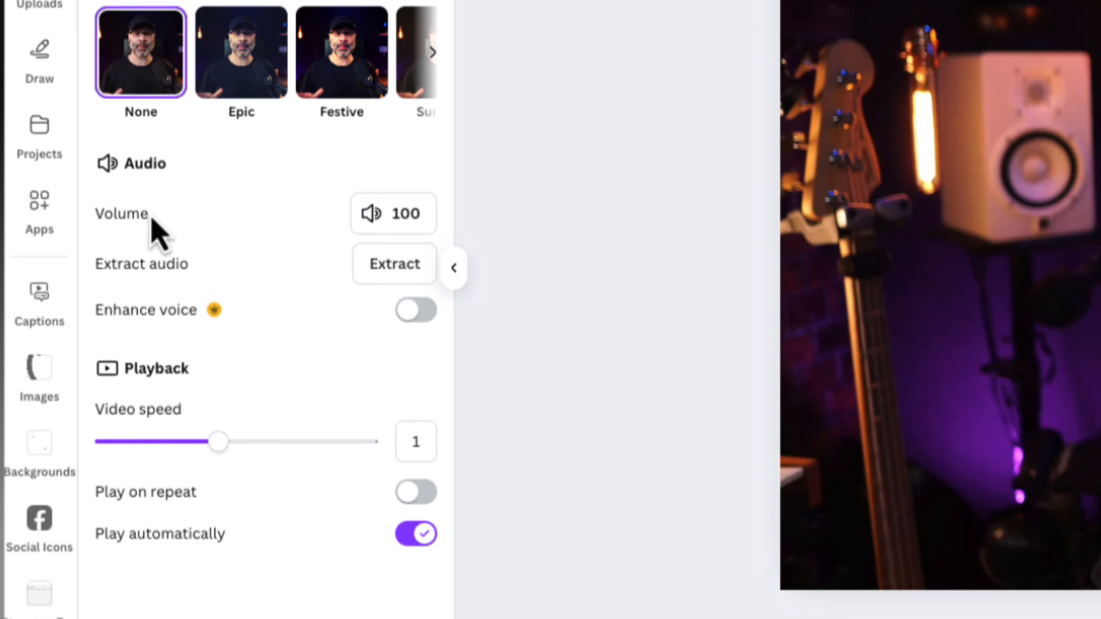
{"action": "left_click", "coordinate": [412, 214]}
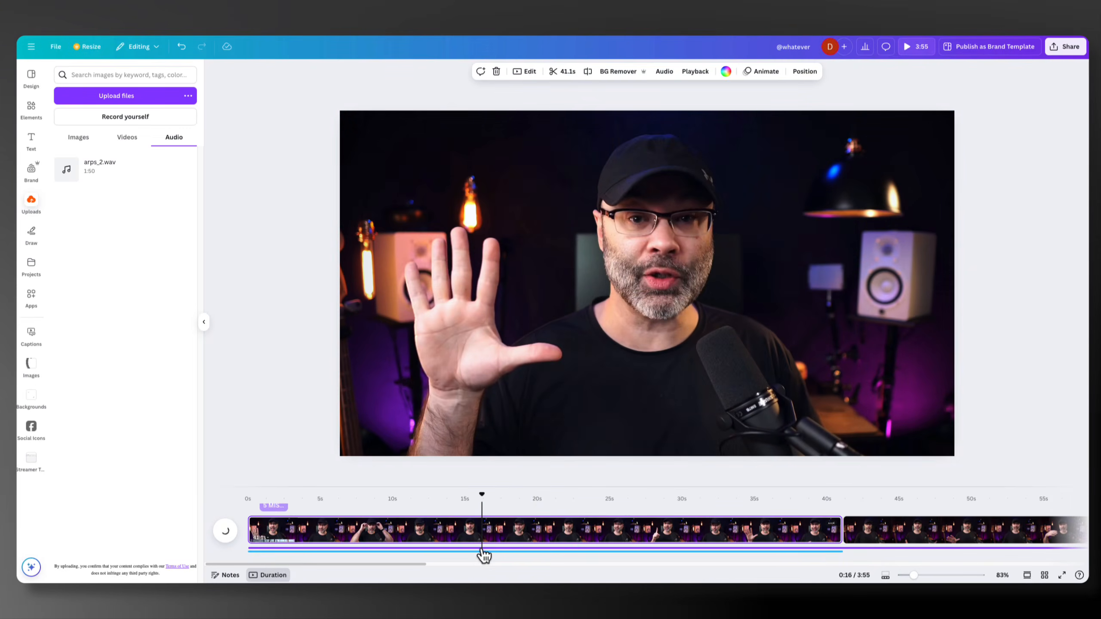
{"action": "left_click", "coordinate": [482, 551]}
{"action": "left_click", "coordinate": [472, 559]}
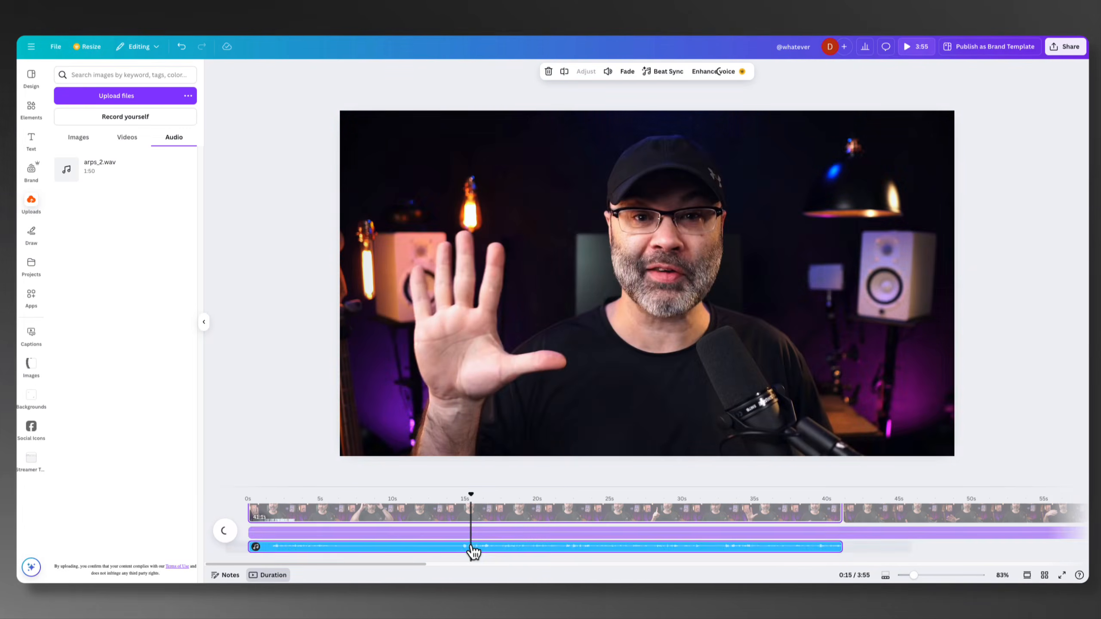
{"action": "left_click", "coordinate": [608, 71]}
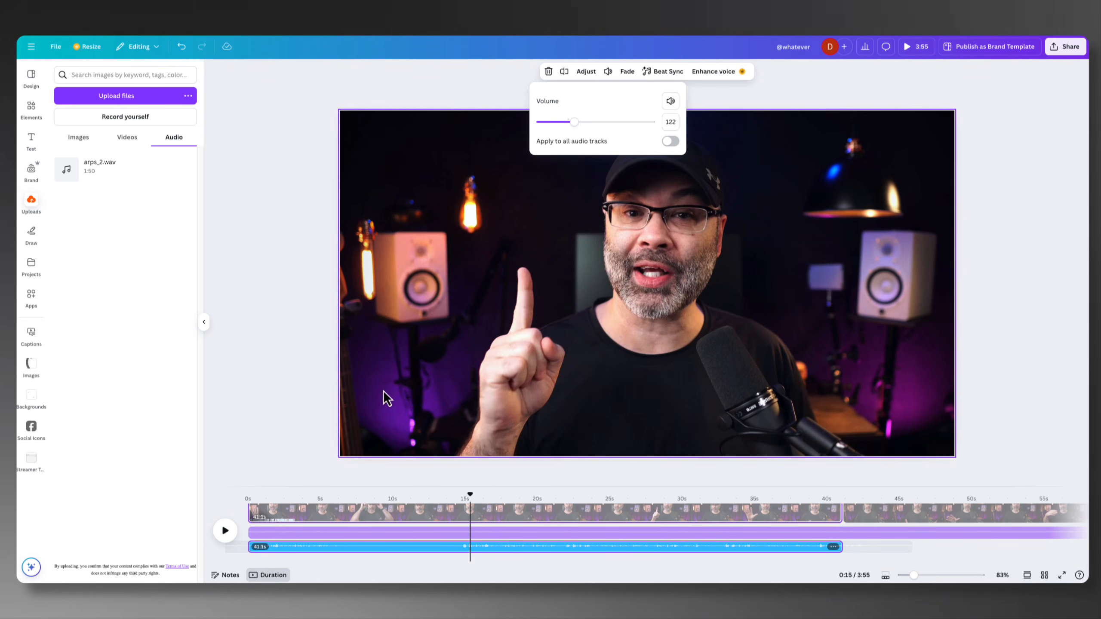
{"action": "left_click", "coordinate": [312, 480]}
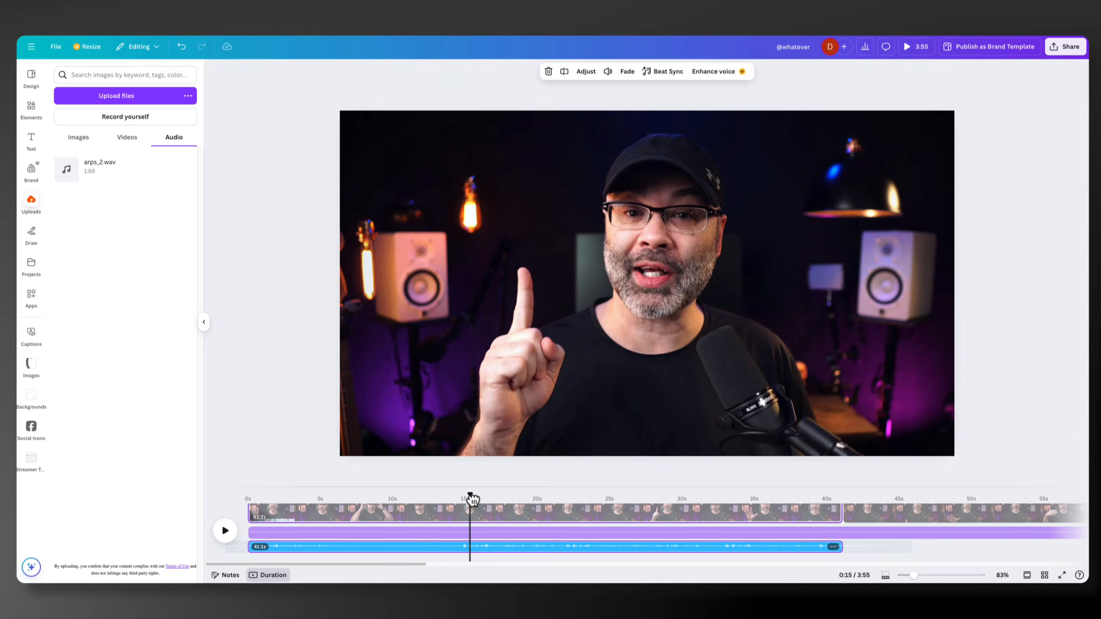
{"action": "left_click_drag", "start_coordinate": [470, 500], "coordinate": [274, 499]}
{"action": "left_click", "coordinate": [382, 507]}
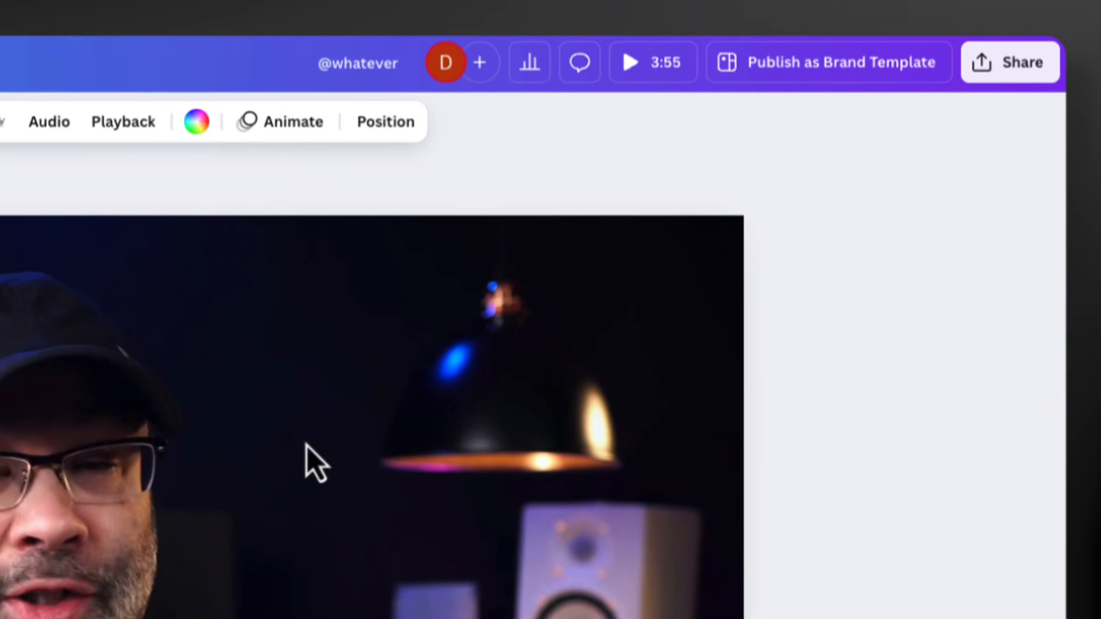
Open the MP4 video download settings, and clear and reselect all pages (1–2) for the export
{"action": "left_click", "coordinate": [1022, 76]}
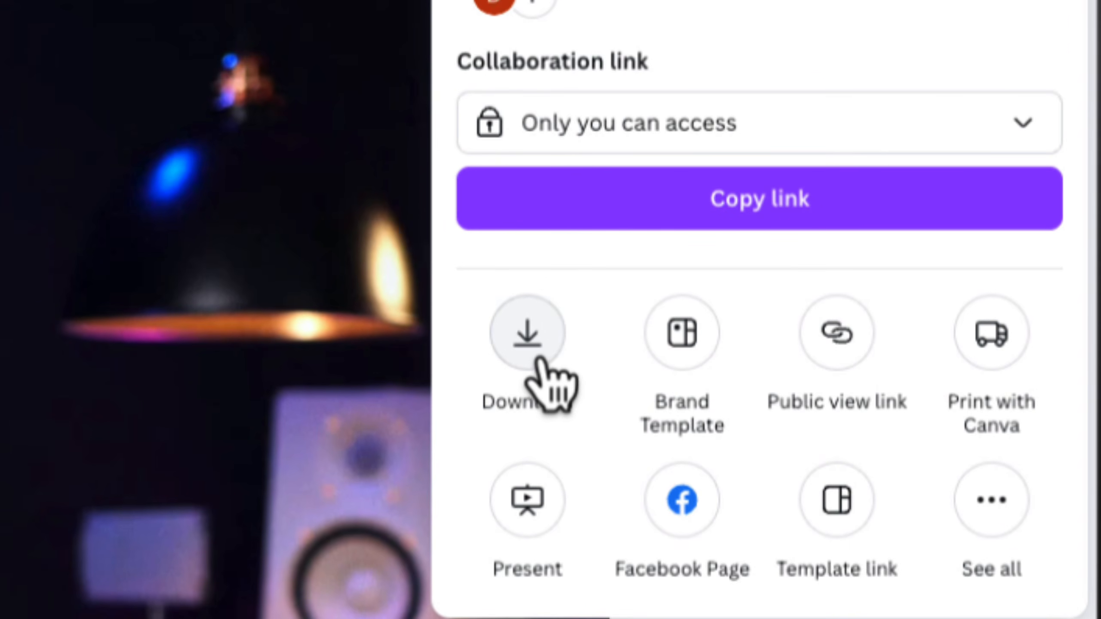
{"action": "left_click", "coordinate": [540, 362]}
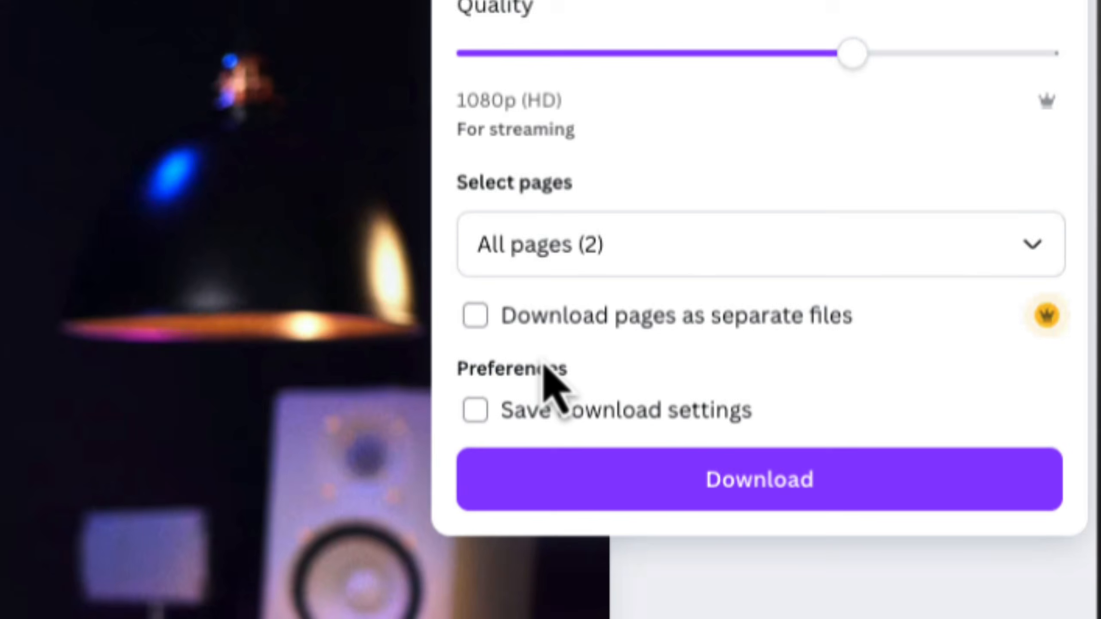
{"action": "left_click", "coordinate": [635, 347]}
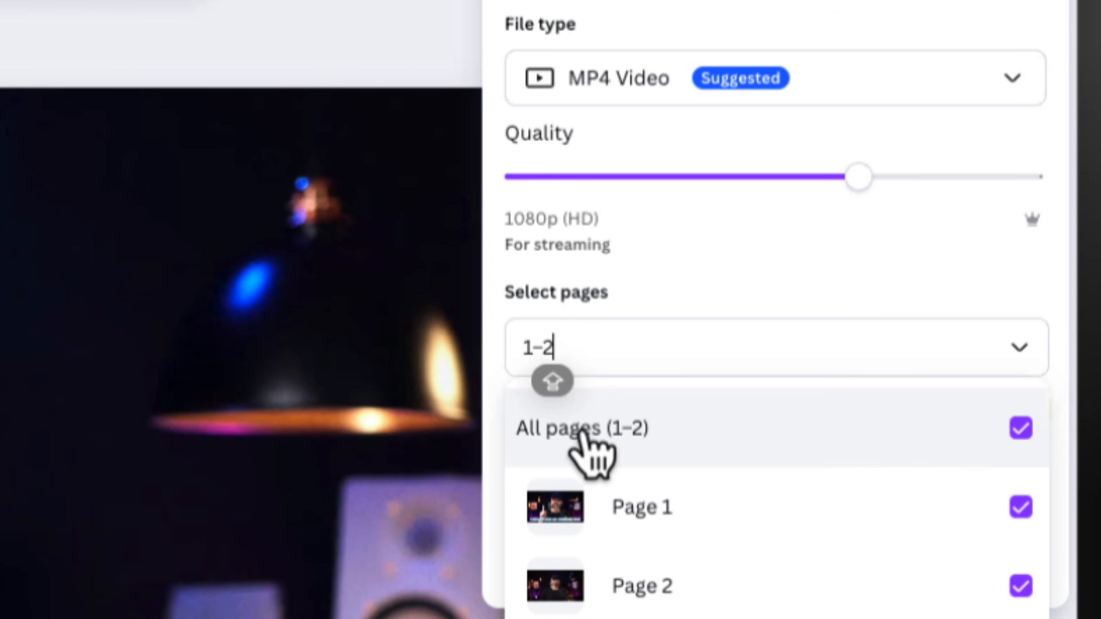
{"action": "left_click", "coordinate": [1020, 429]}
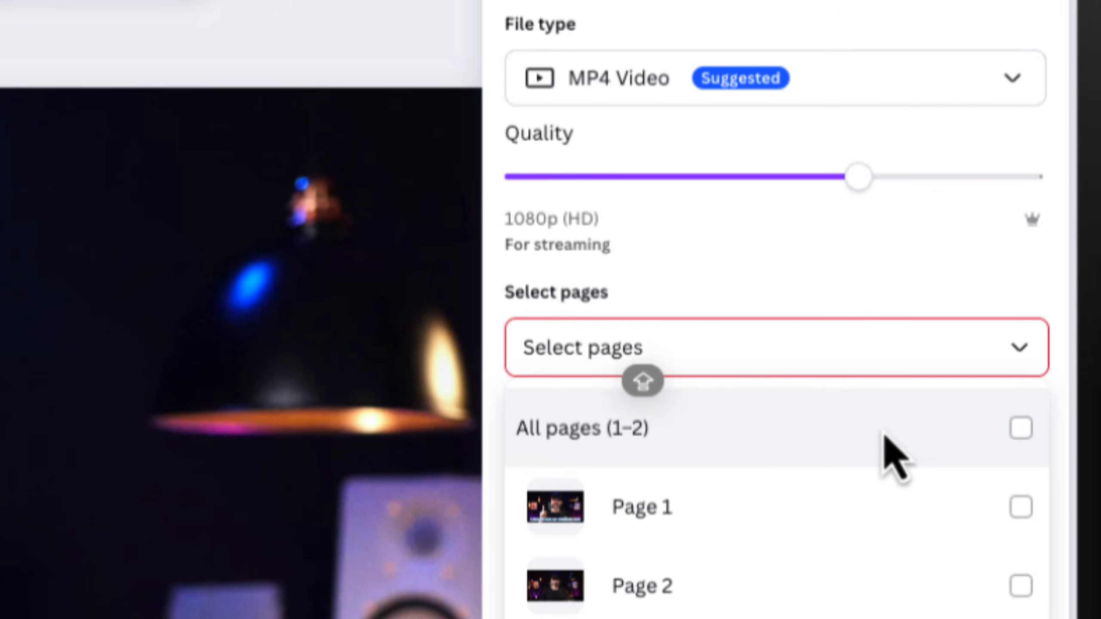
{"action": "left_click", "coordinate": [1020, 428]}
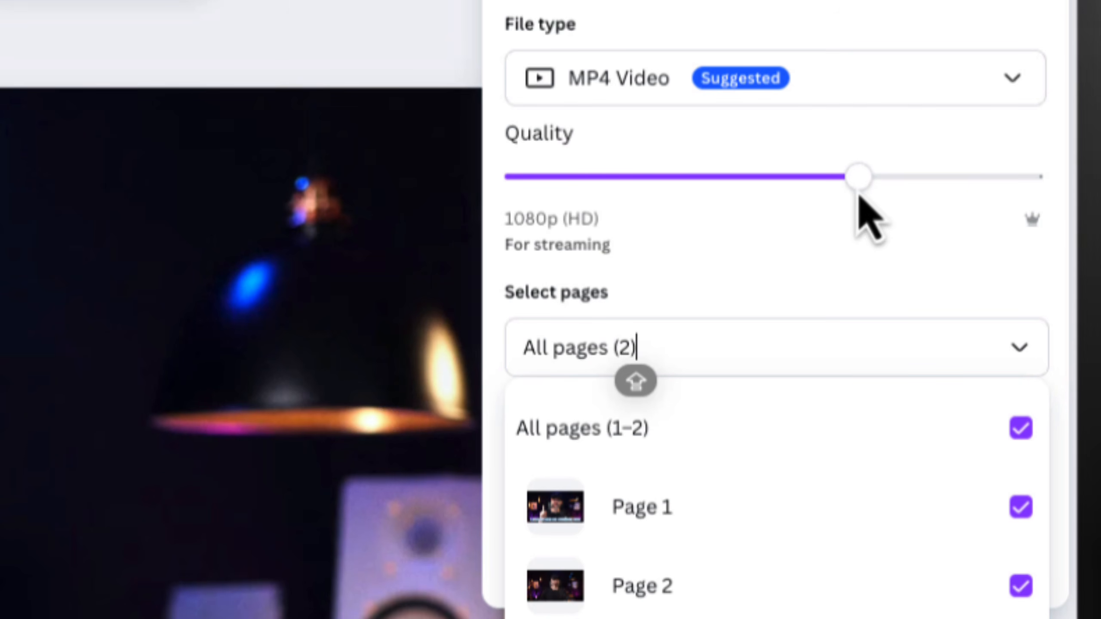
Set the export quality to 4K (UHD) and back to 1080p (HD), and start downloading the MP4 video
{"action": "left_click", "coordinate": [859, 190]}
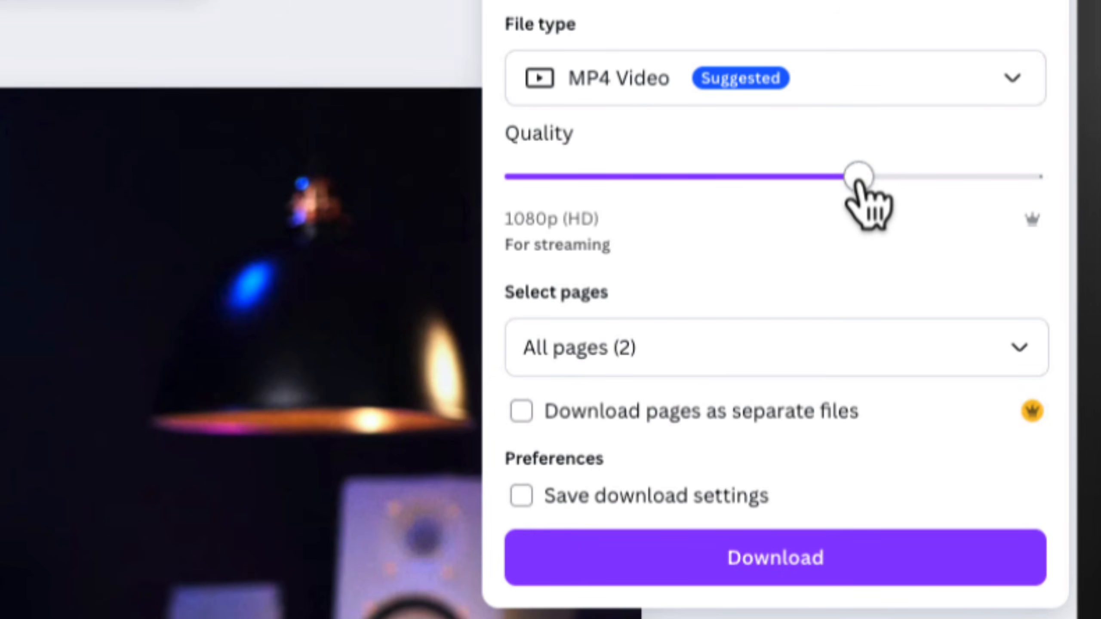
{"action": "left_click_drag", "start_coordinate": [858, 183], "coordinate": [999, 182]}
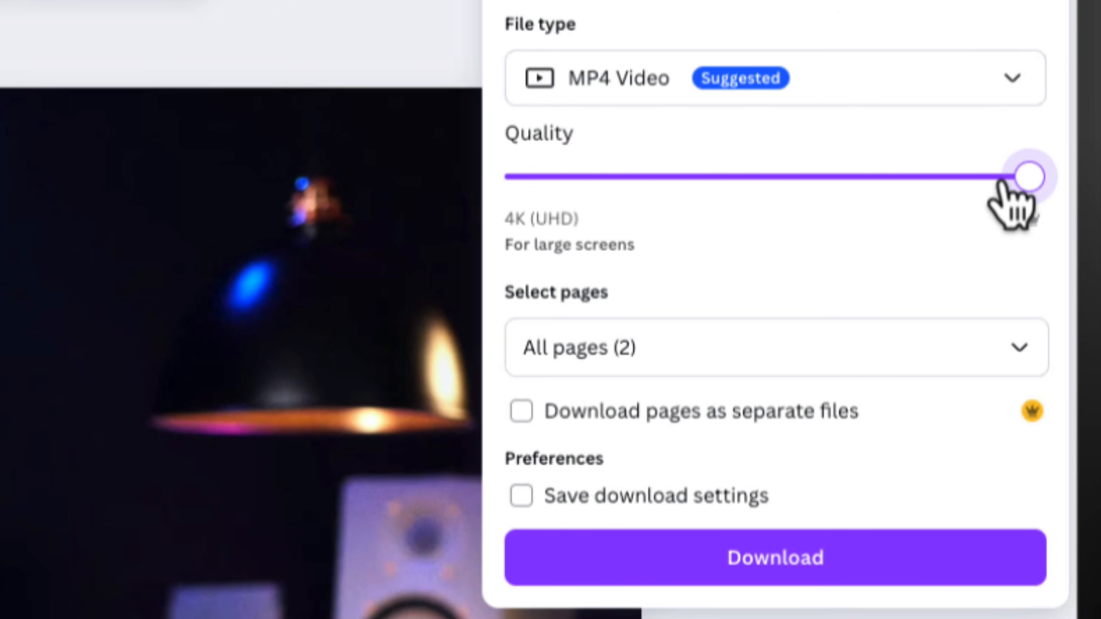
{"action": "left_click_drag", "start_coordinate": [1005, 191], "coordinate": [835, 192]}
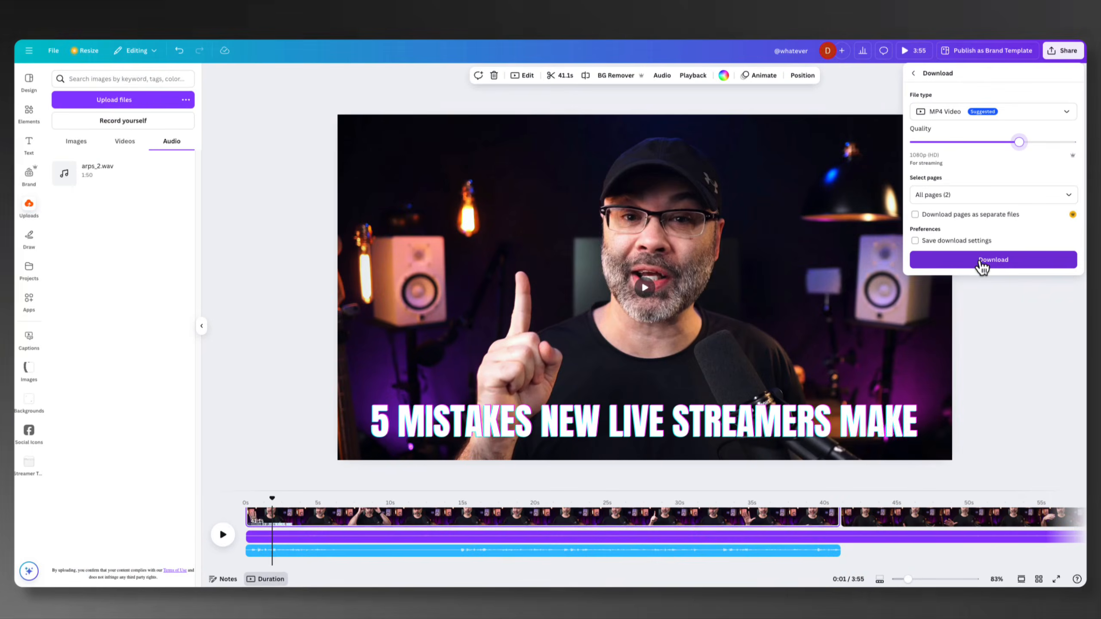
{"action": "left_click", "coordinate": [980, 261]}
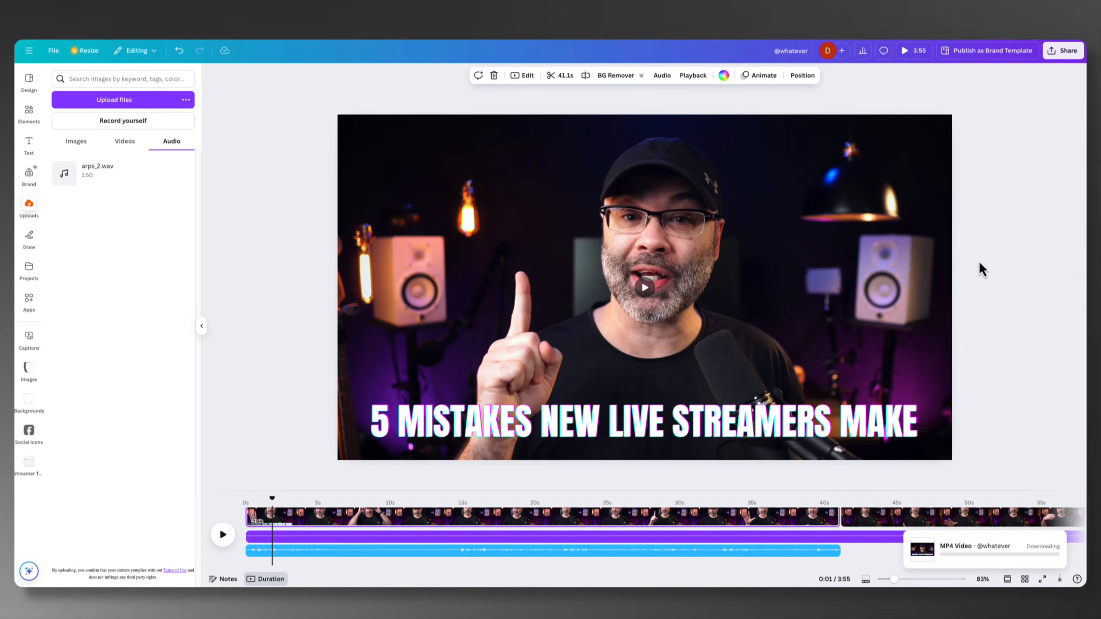